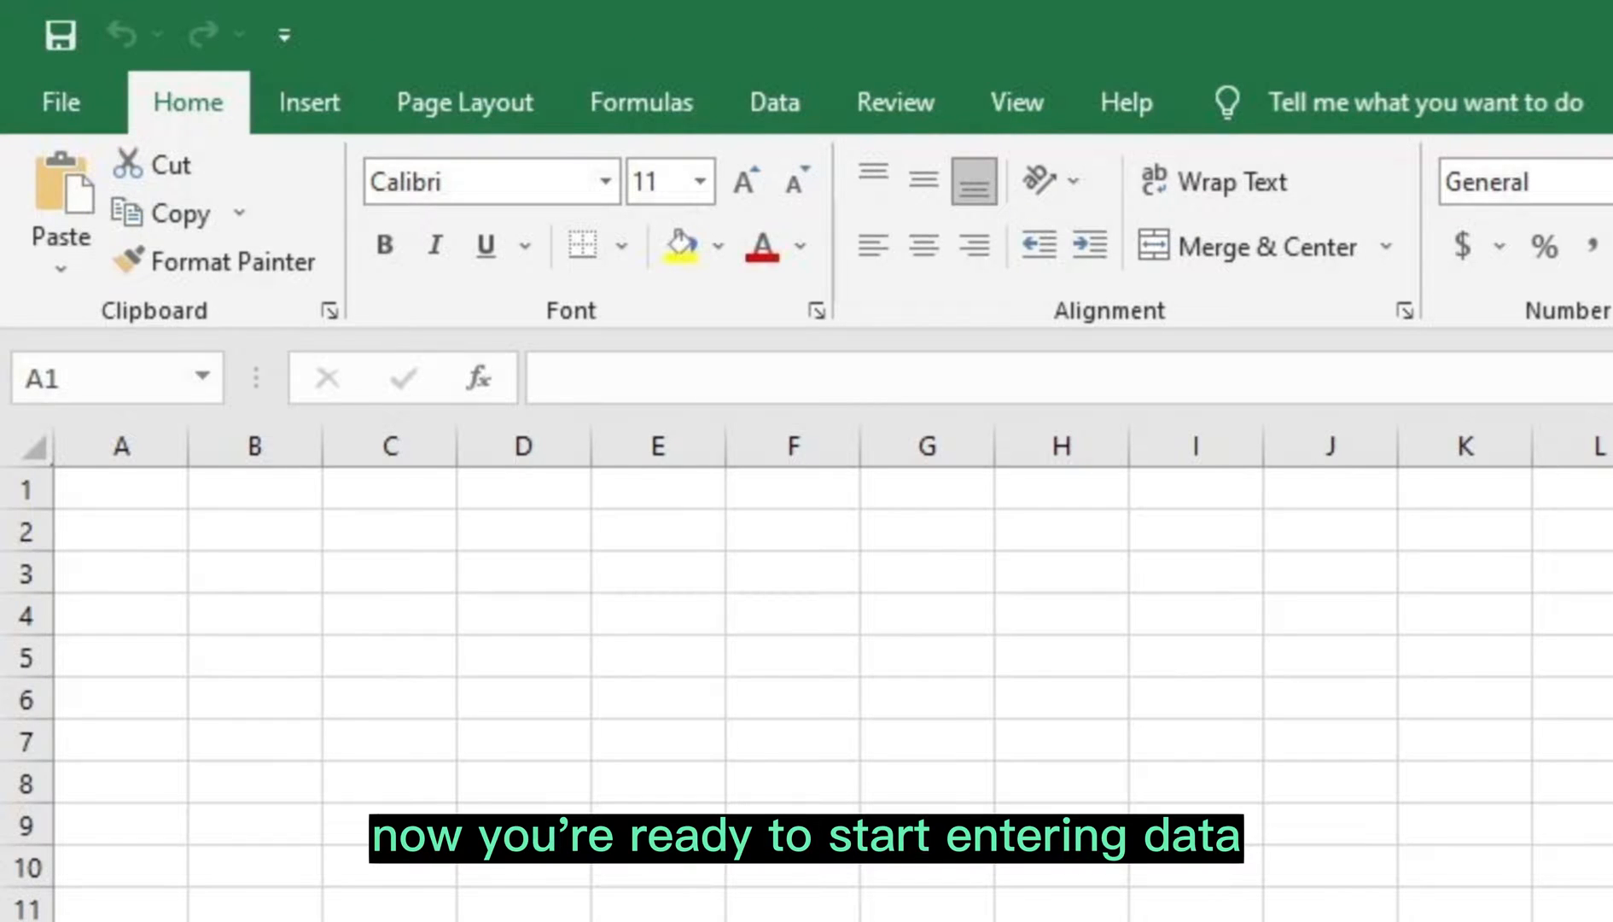
Step: Enter the heading Name in cell A1 and move the selection through A2 and B2, ending on A2
left_click(151, 495)
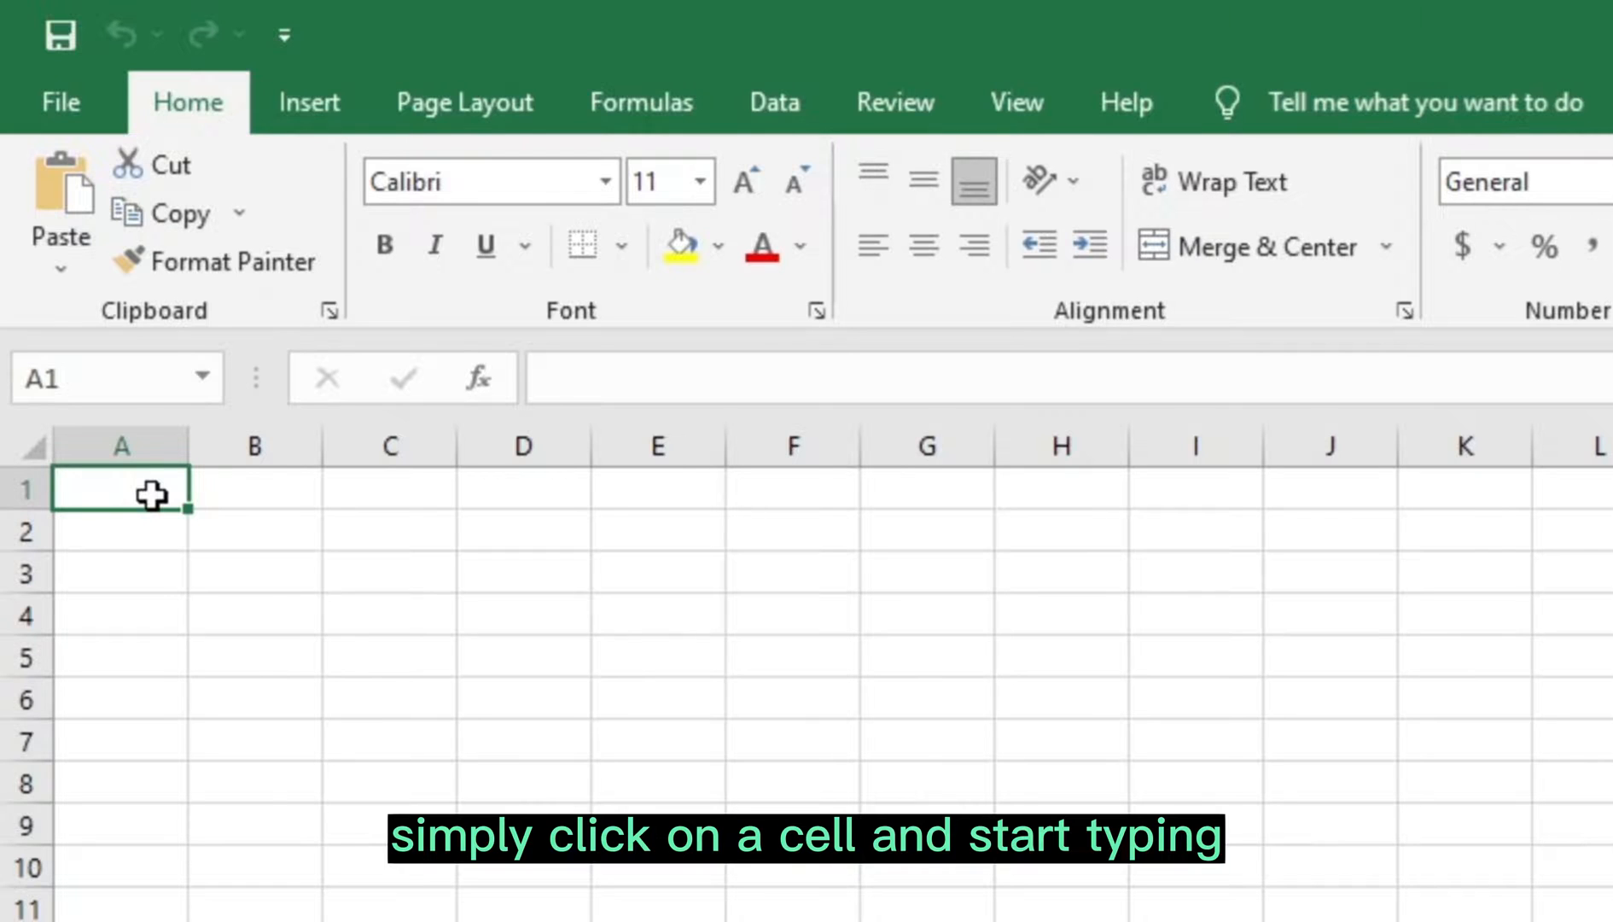
type("Name")
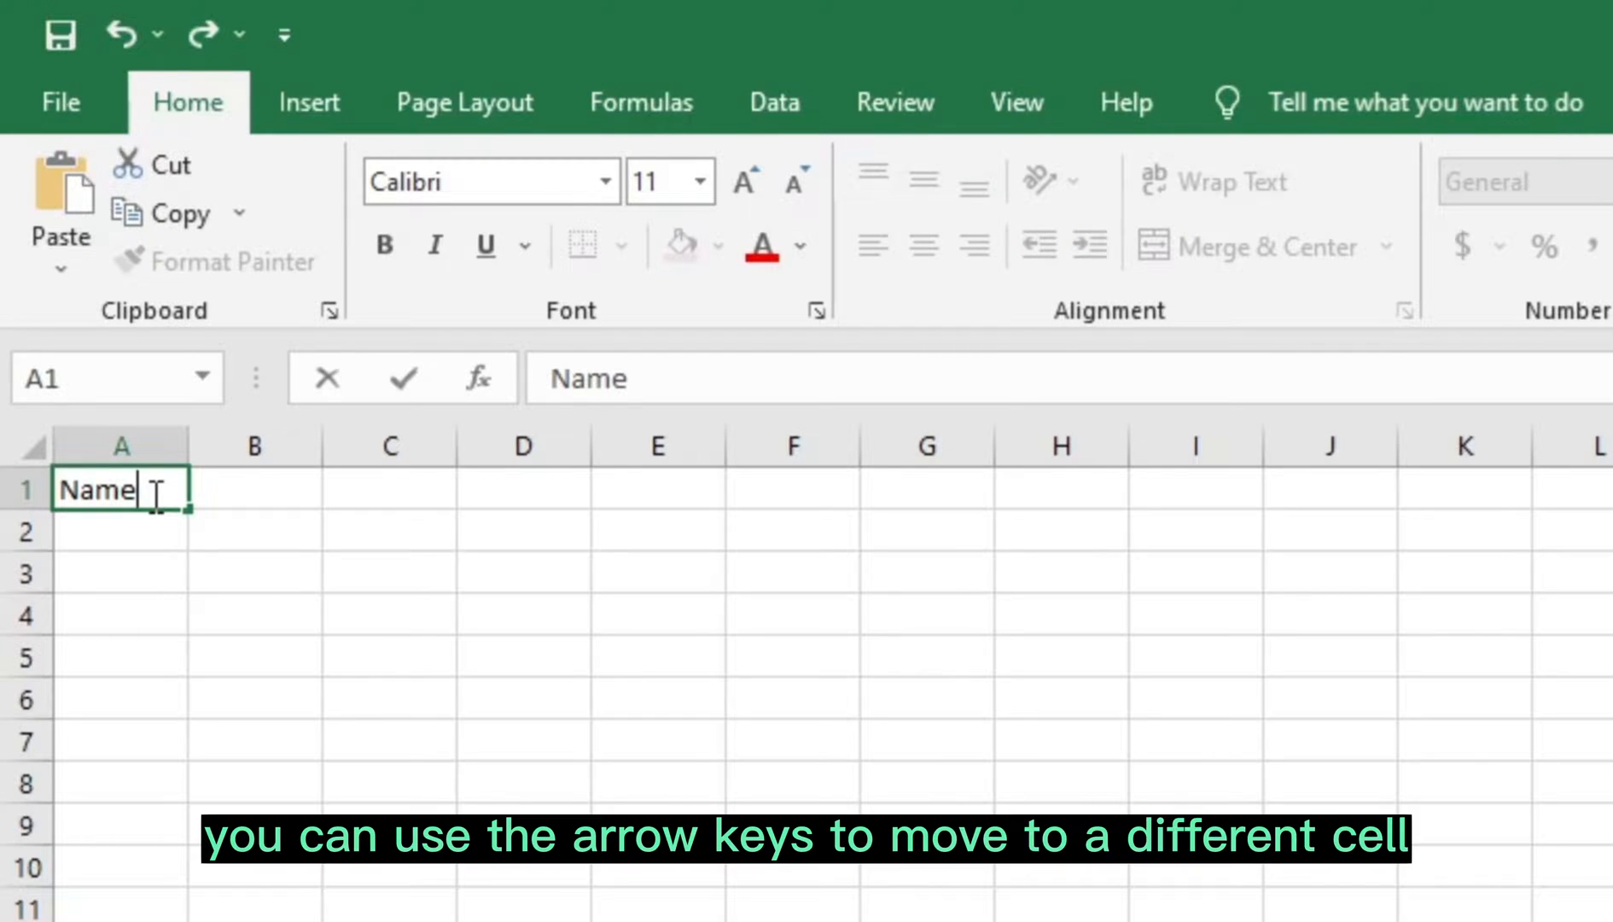
key("Down")
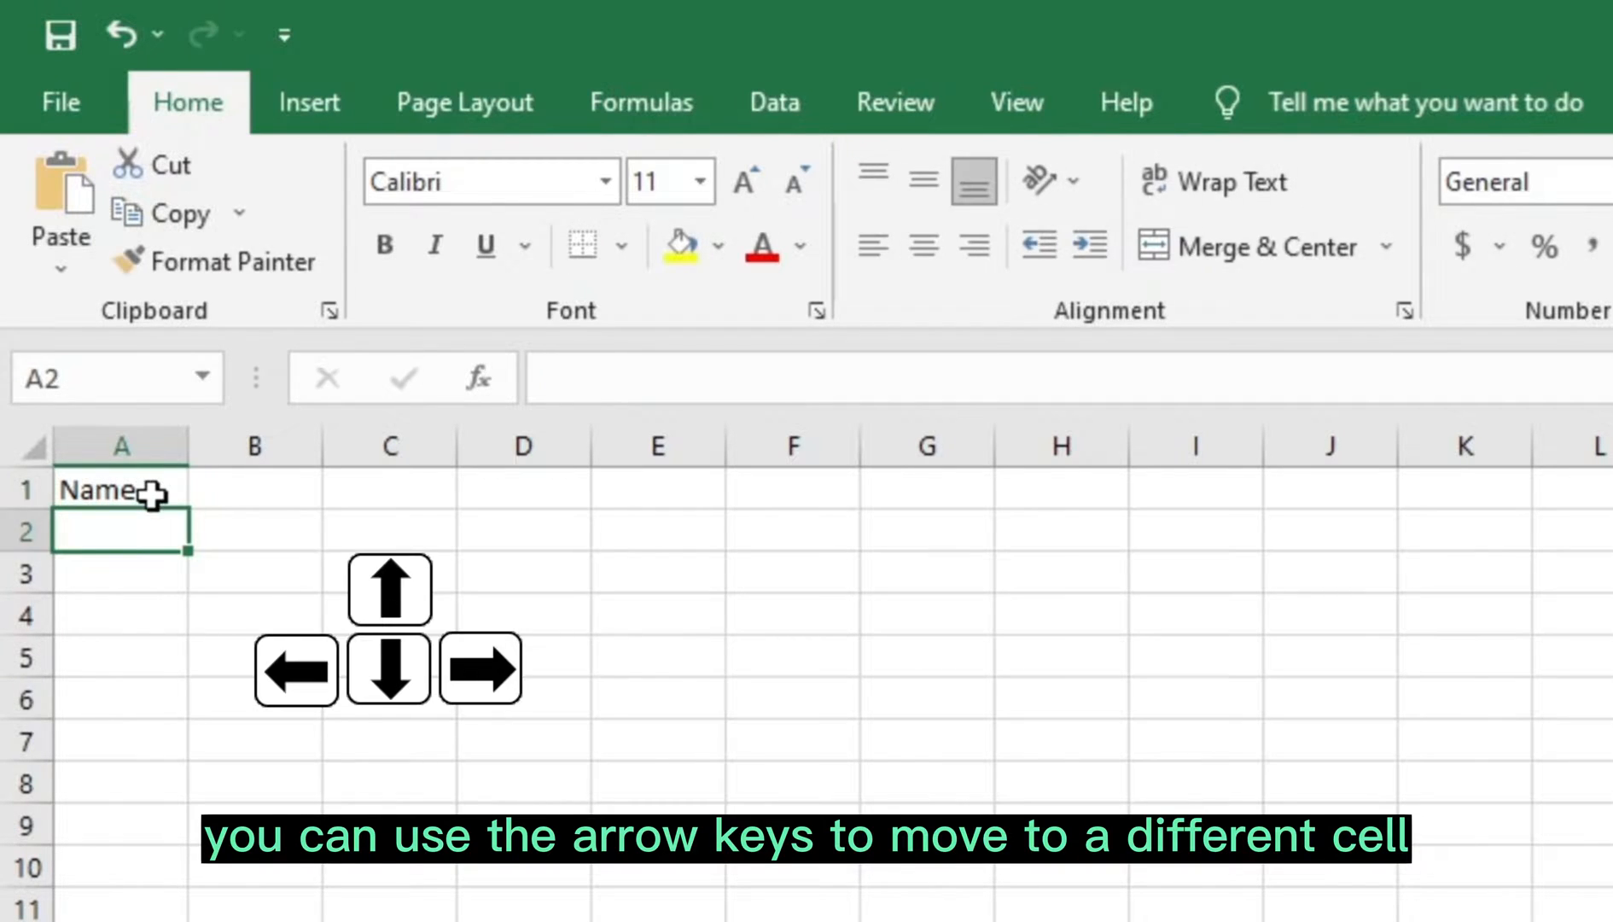
key("Right")
key("Left")
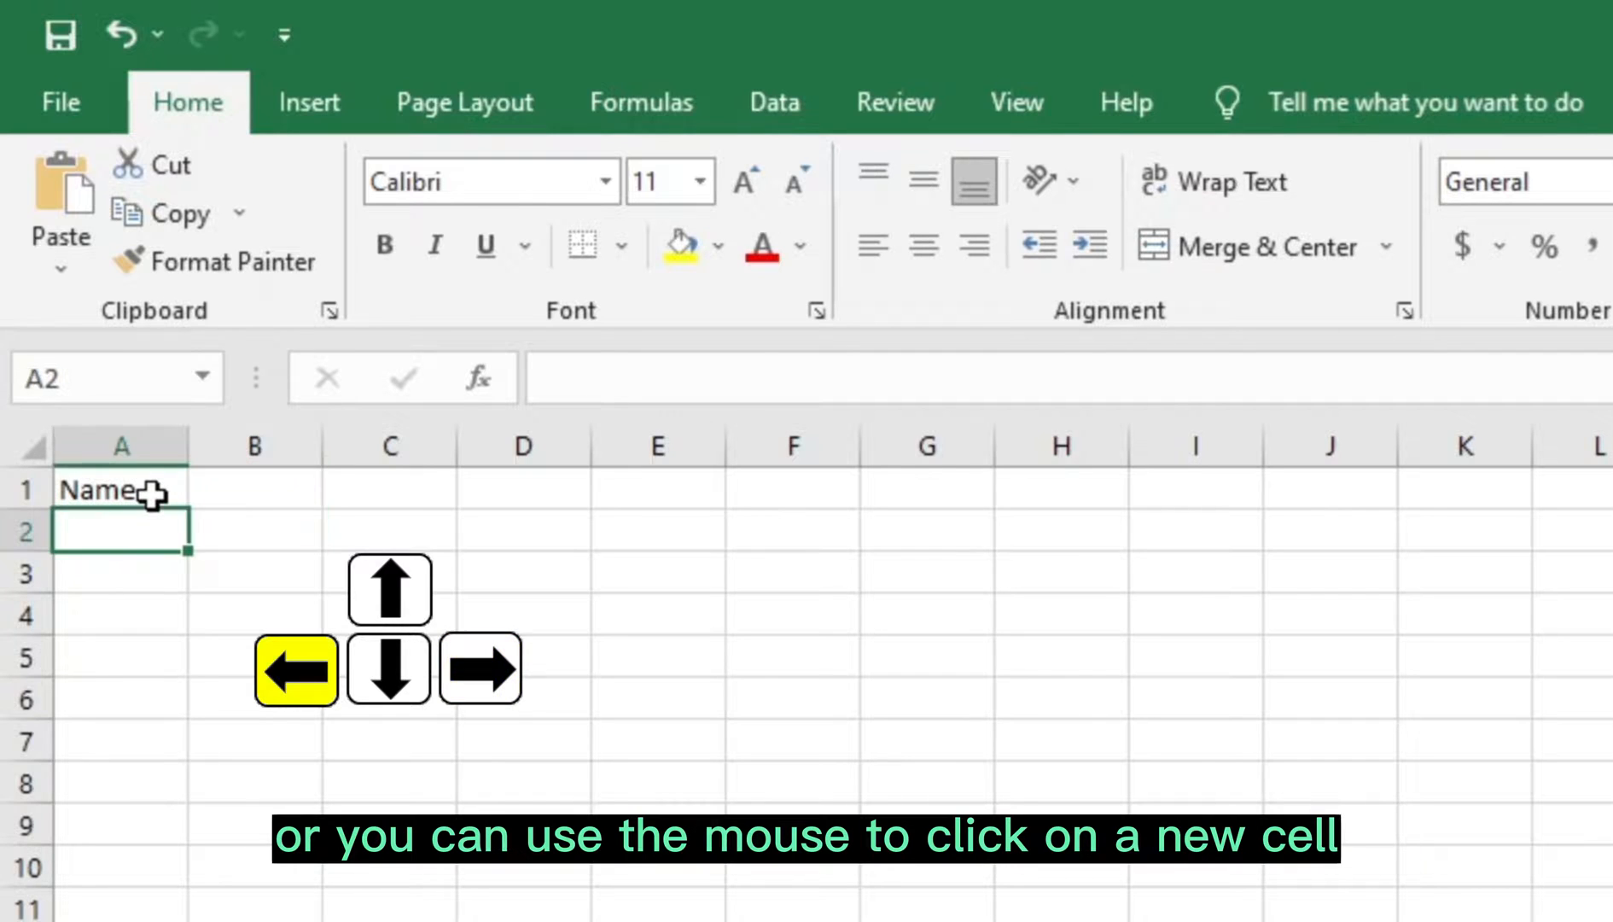
key("Right")
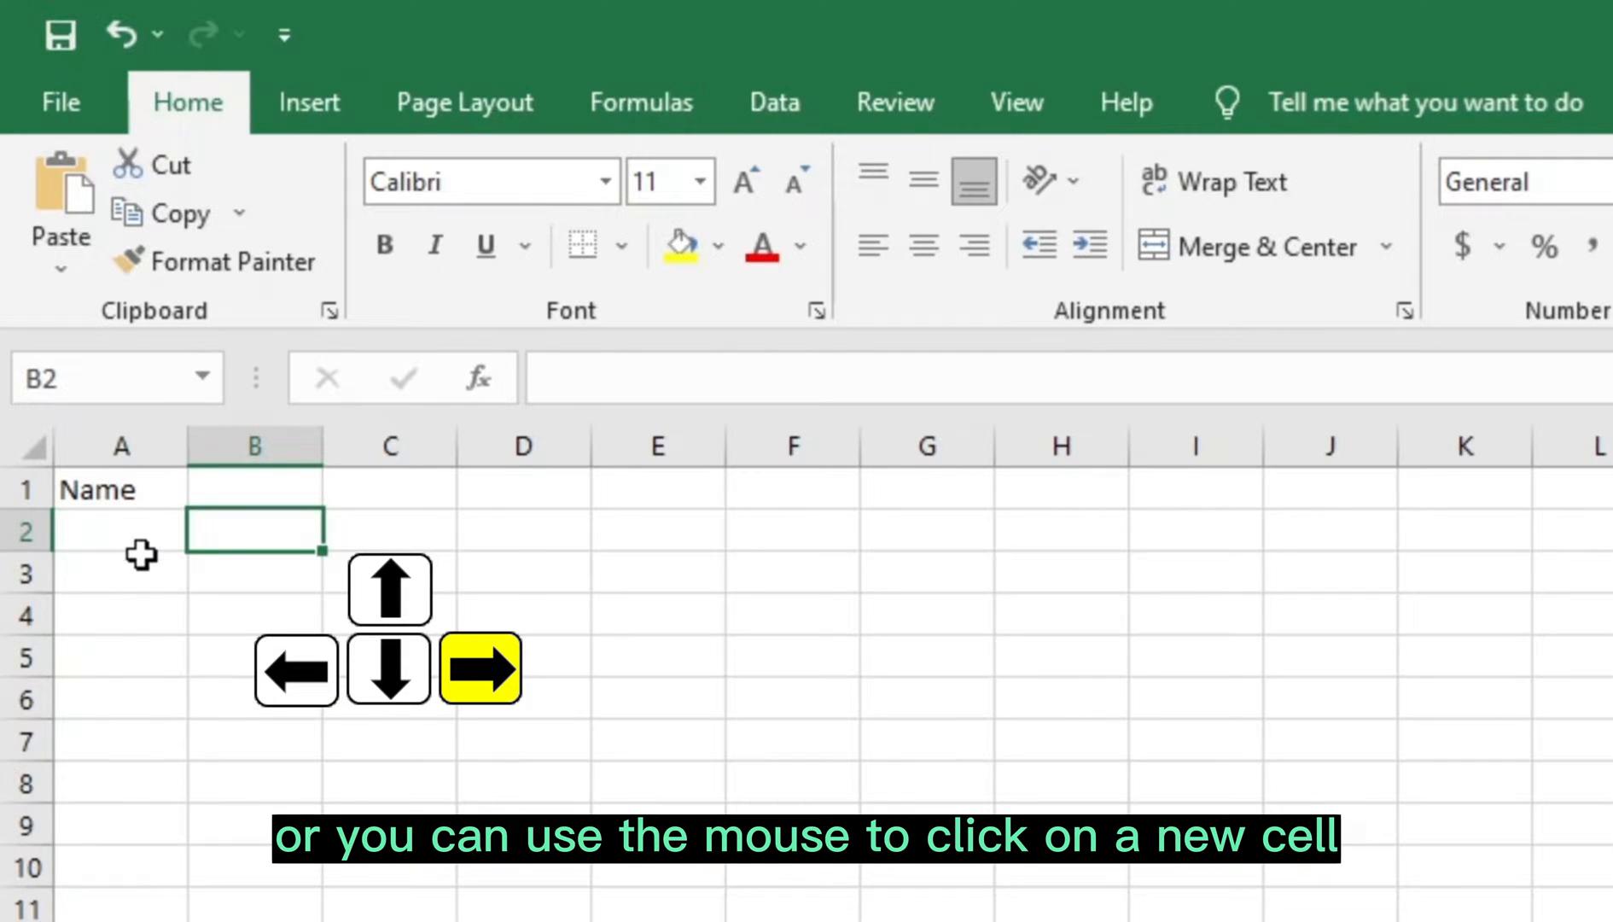
left_click(124, 531)
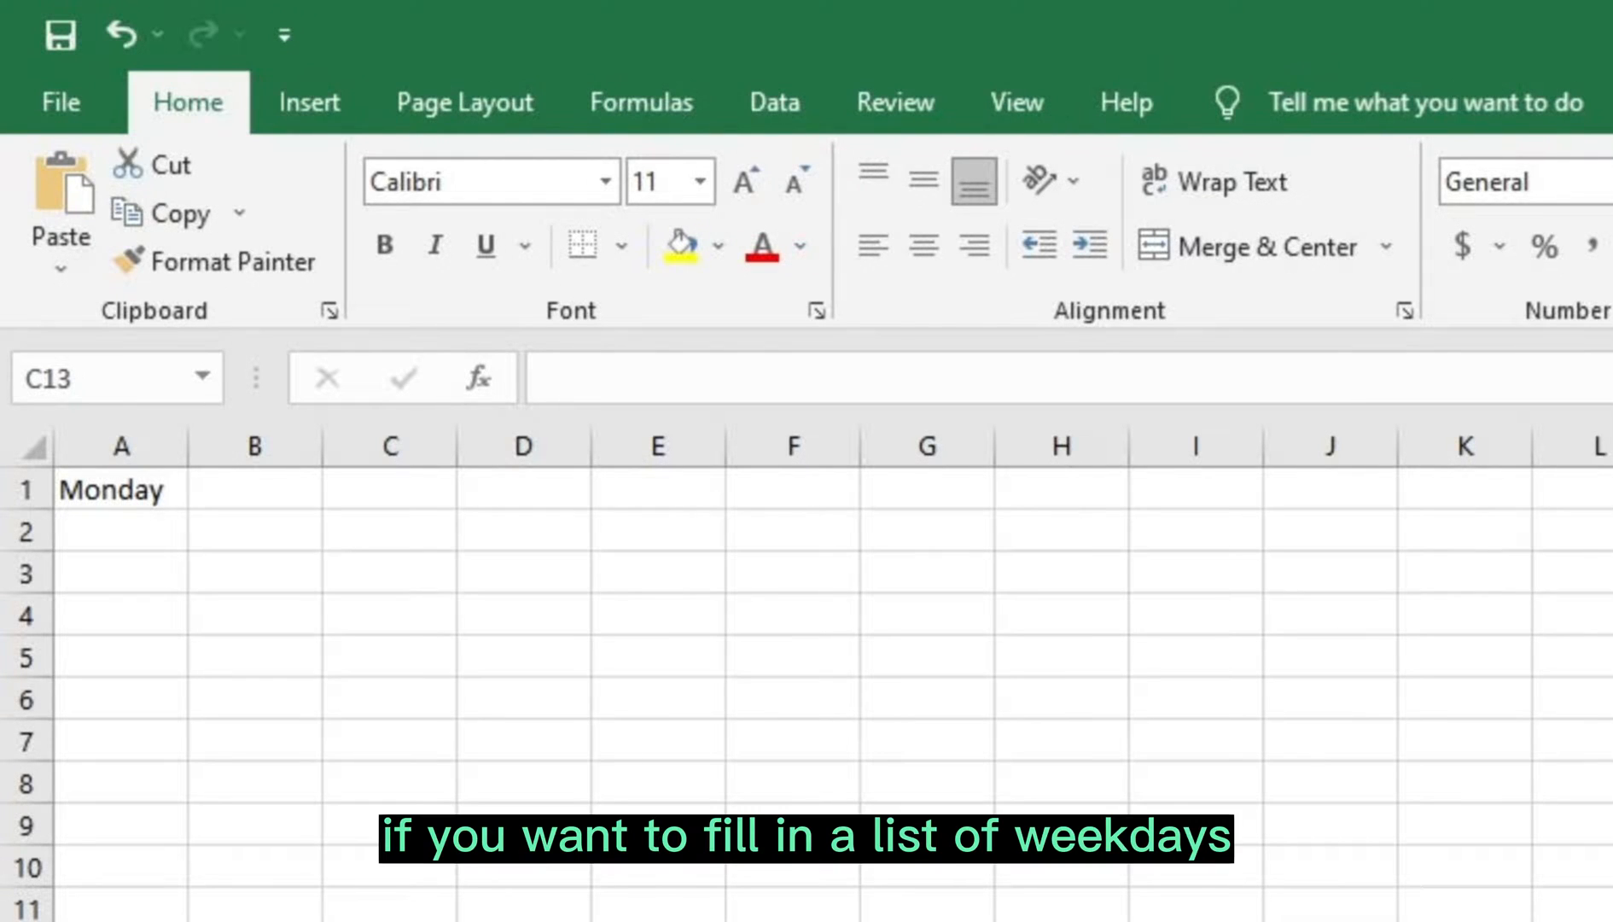
Step: Fill the weekday series down from Monday in cell A1 through cell A7
left_click(130, 489)
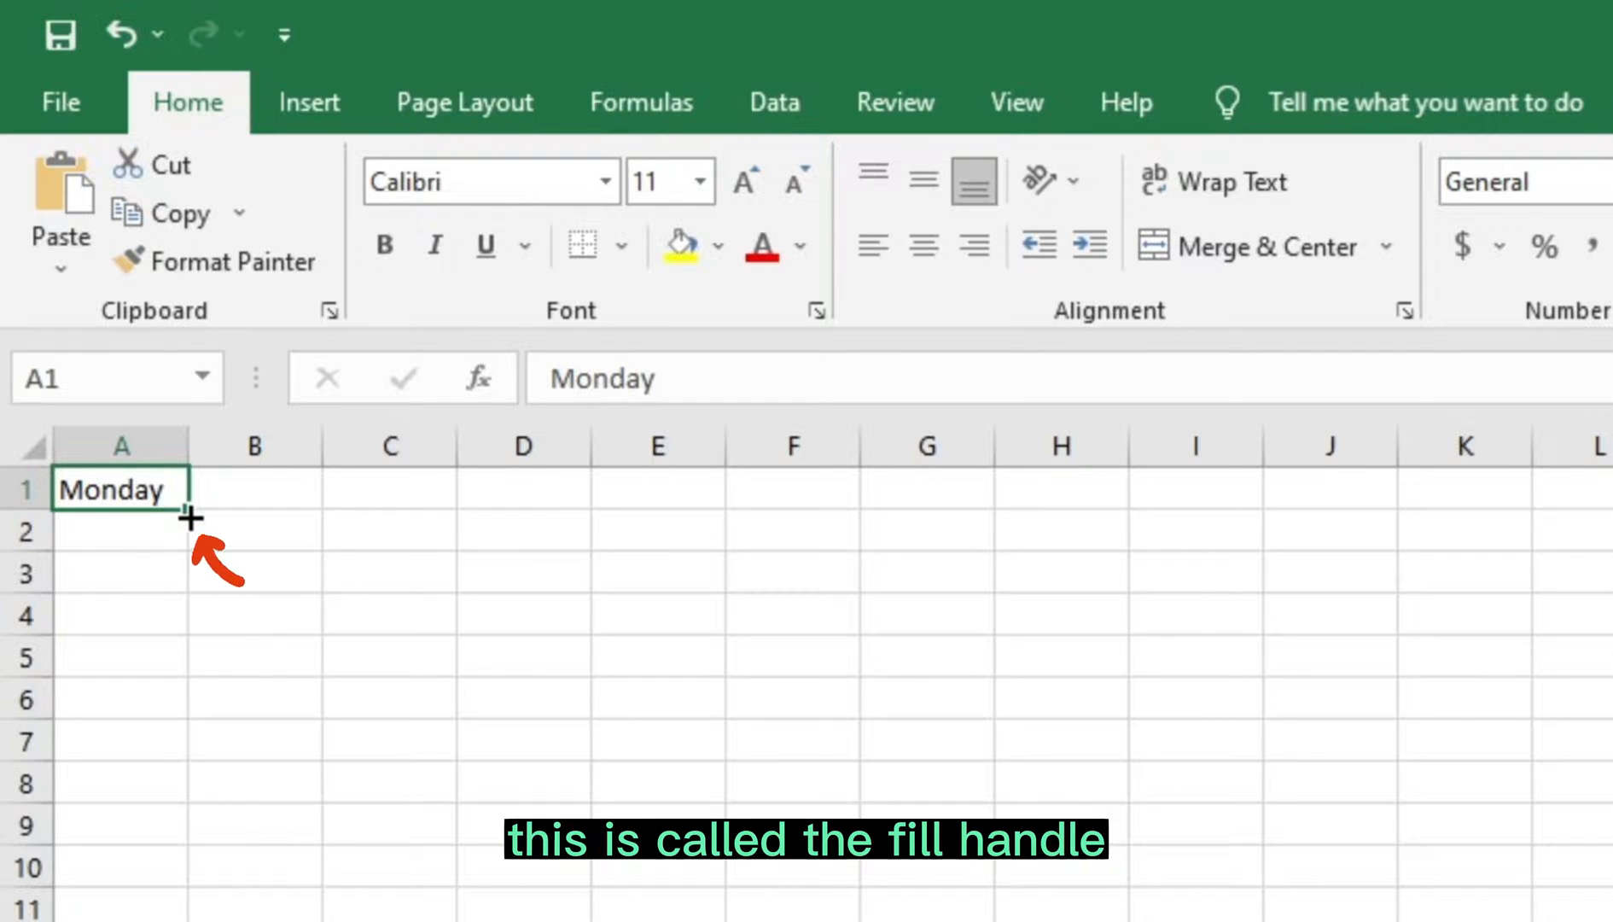
left_click_drag(188, 518, 172, 748)
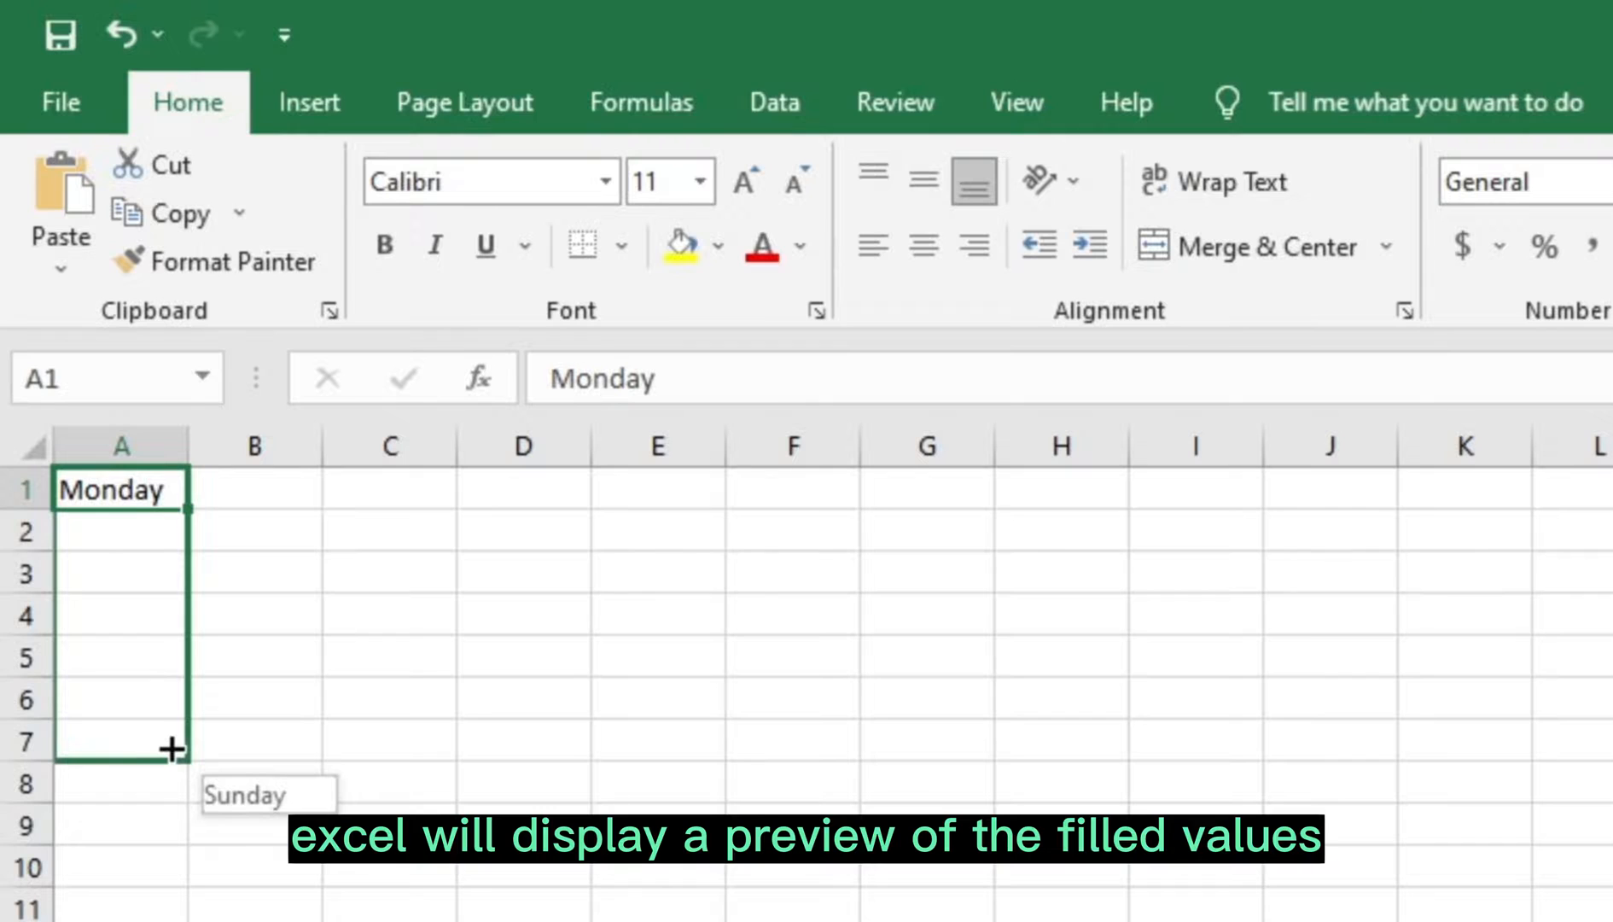
left_click_drag(171, 748, 169, 747)
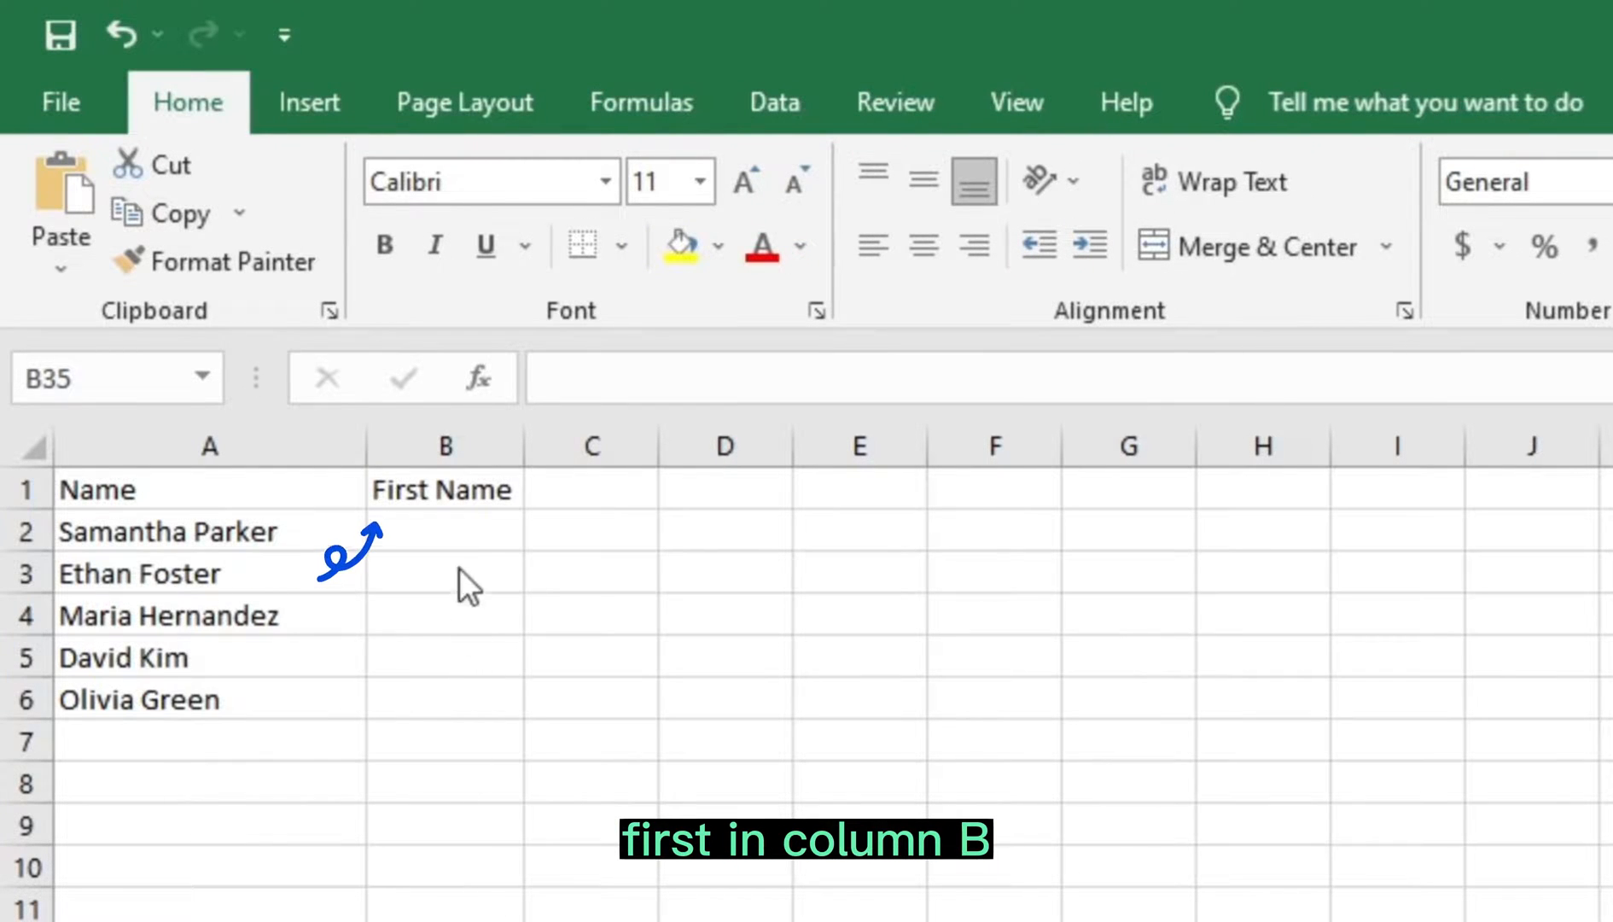
Step: Enter the first names of the first two people listed in column A into cells B2 and B3
left_click(460, 533)
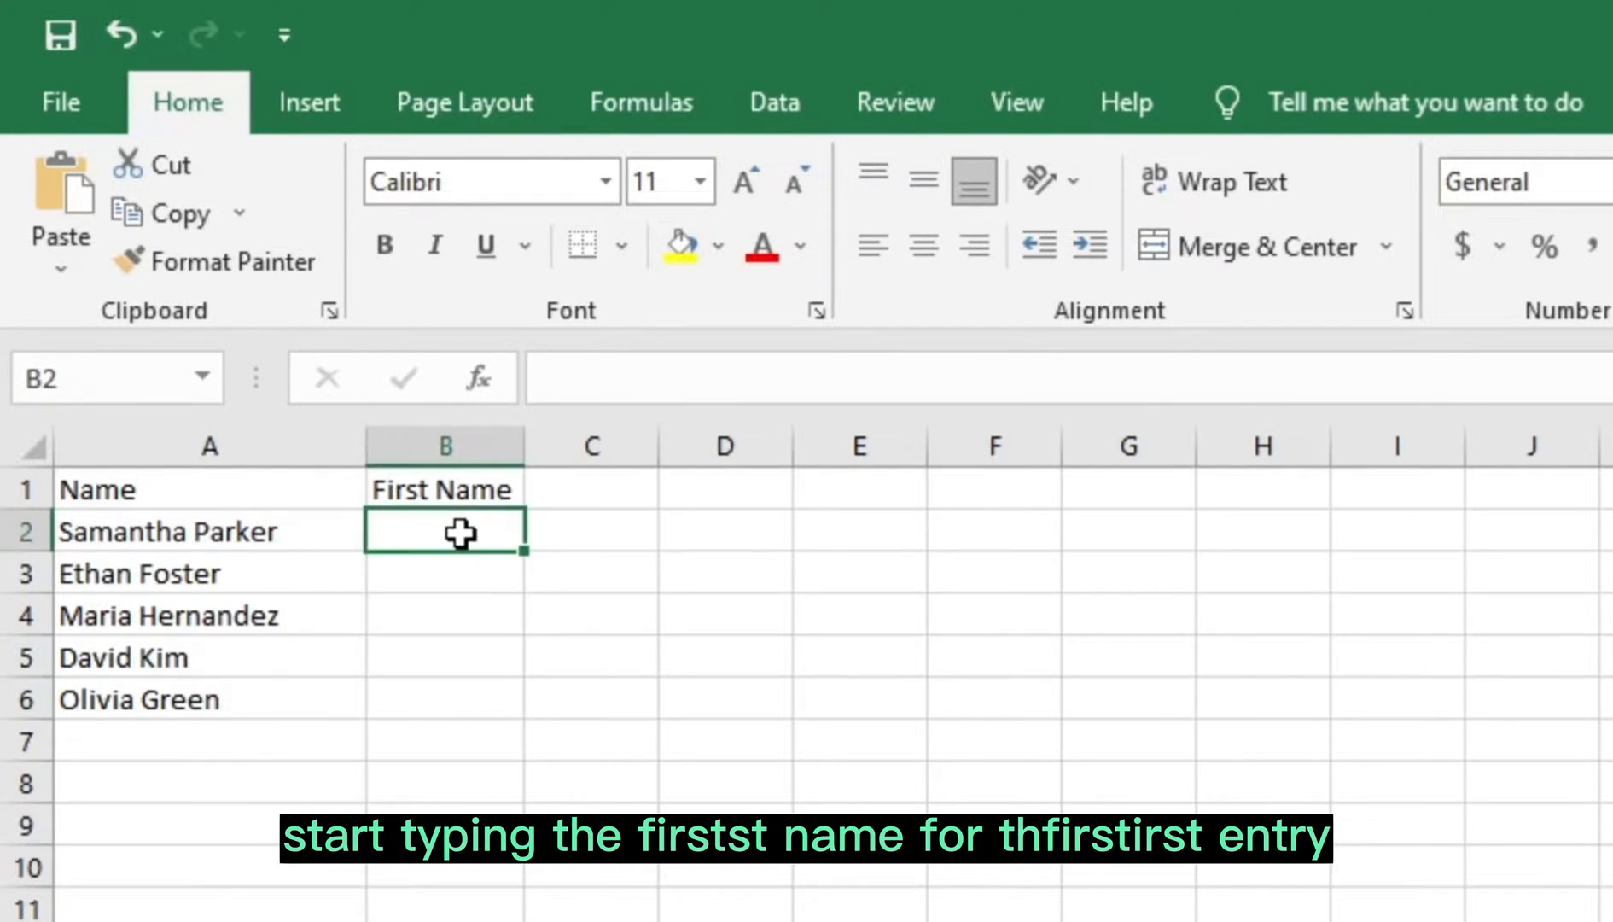
type("S")
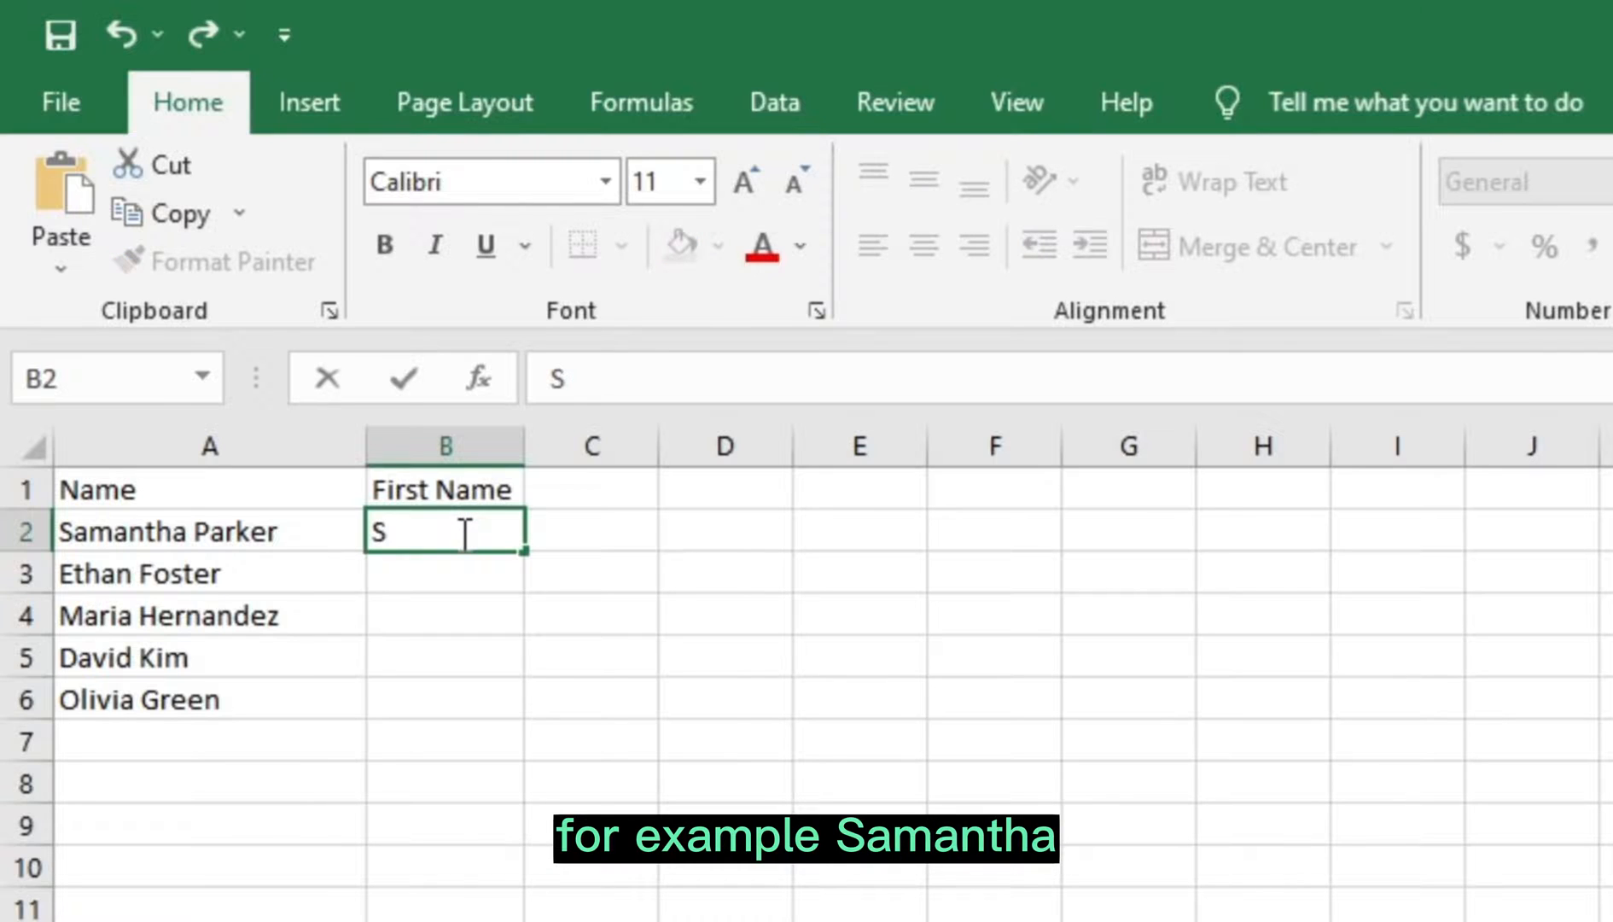
type("amantha")
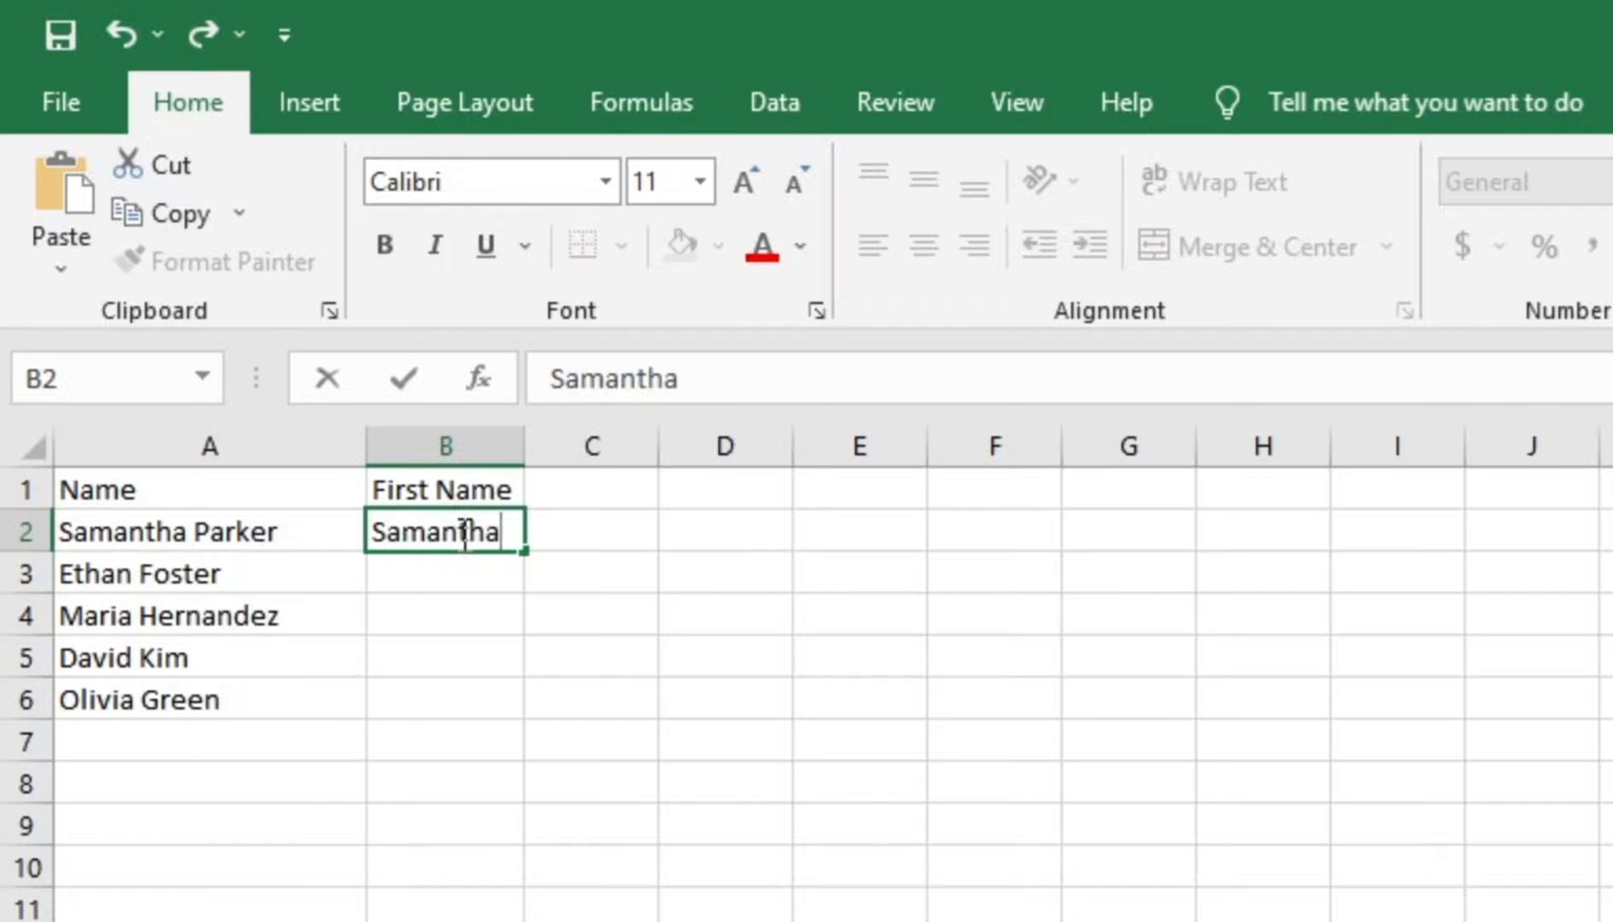
key("Return")
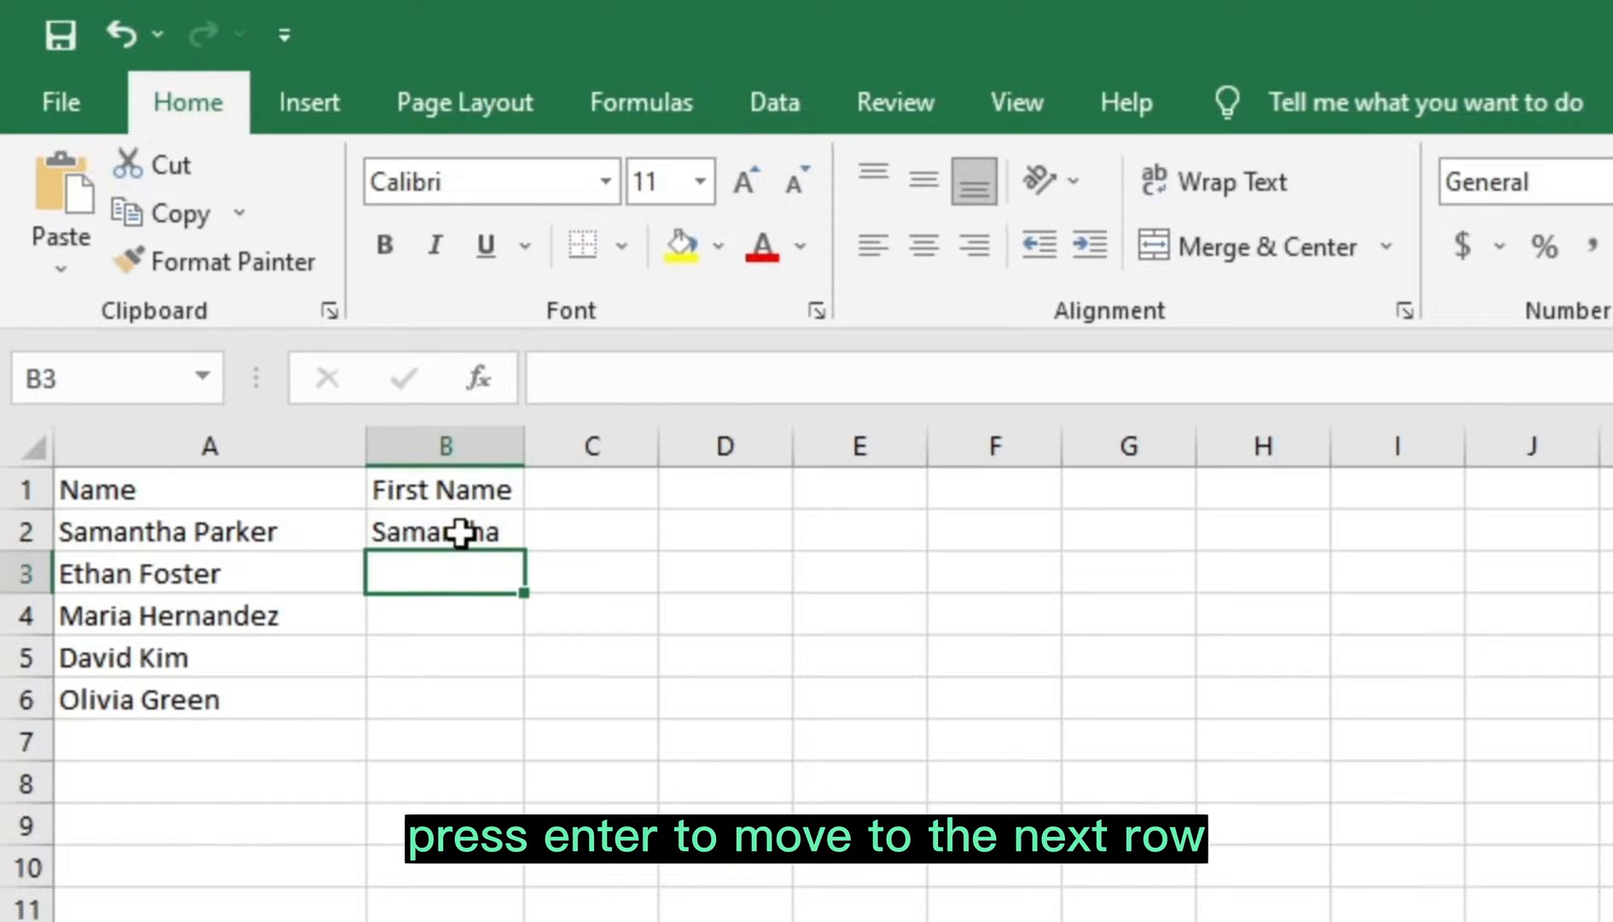
type("Ethan")
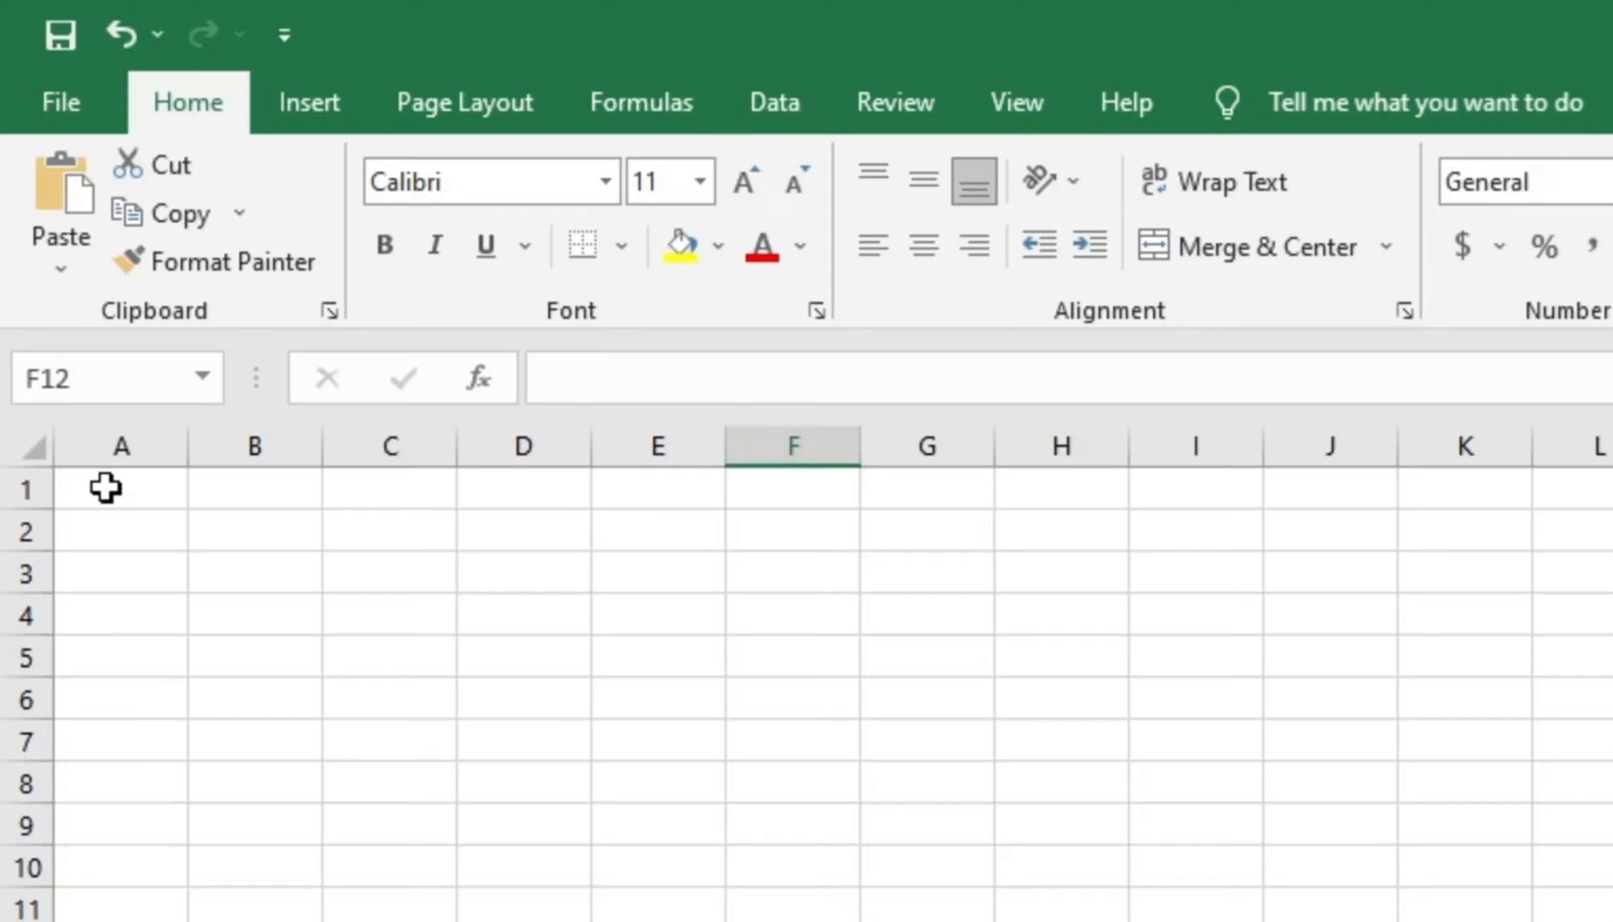
Step: Select cell A1, the whole of row 1, the whole of column A, and the single cells A1, B2 and C3 in turn
left_click(106, 486)
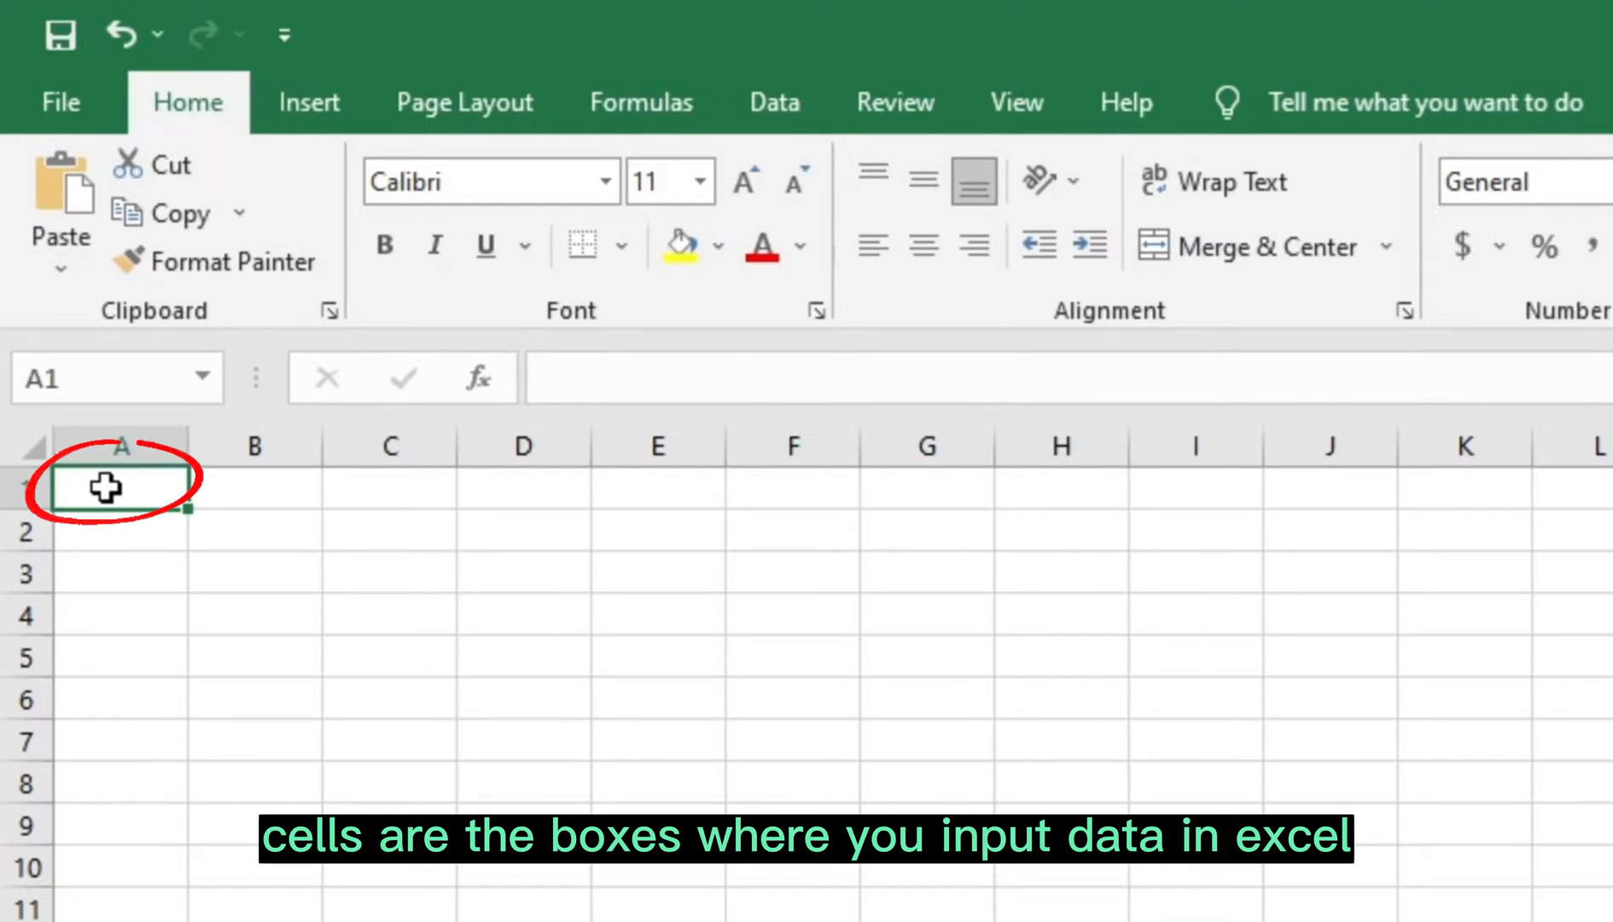
left_click(34, 491)
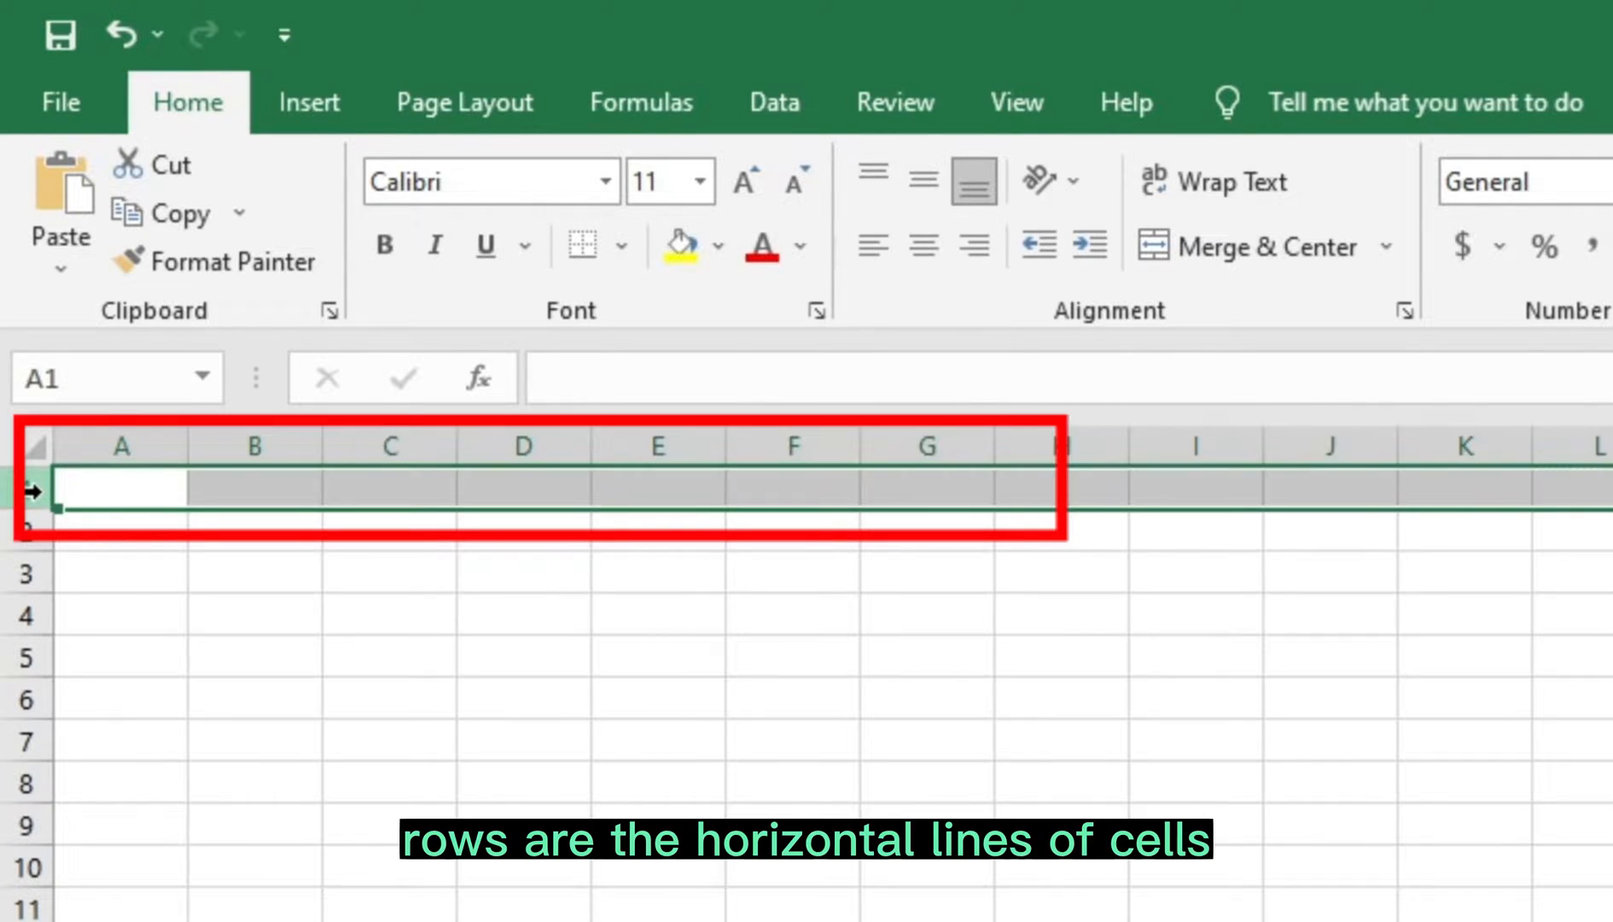
left_click(125, 448)
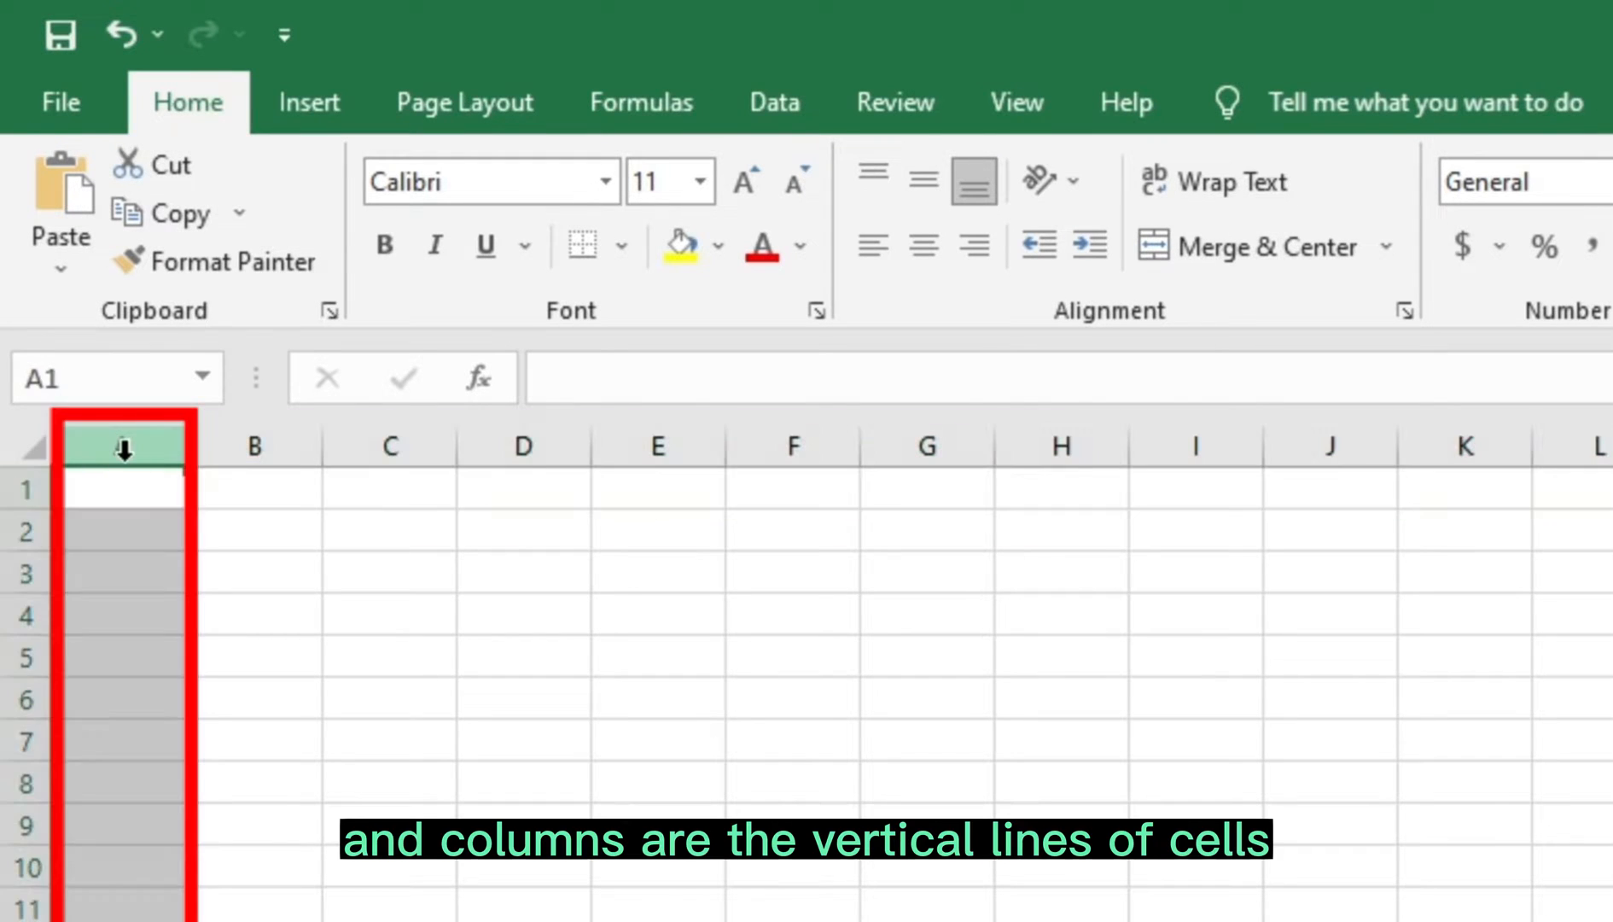
left_click(162, 494)
left_click(261, 529)
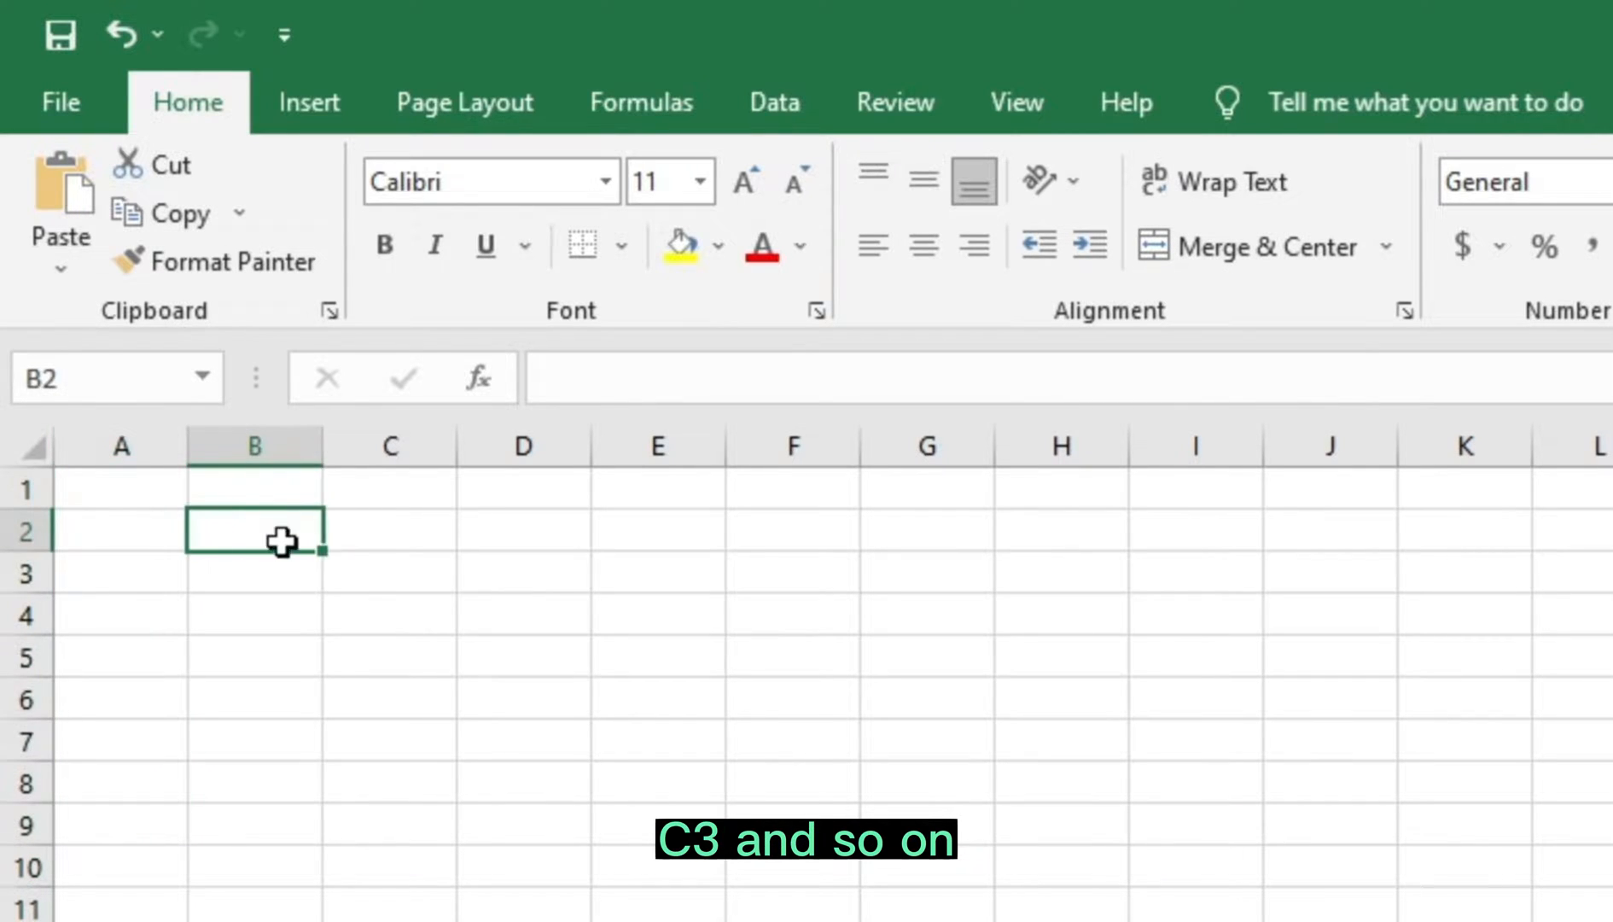
left_click(372, 573)
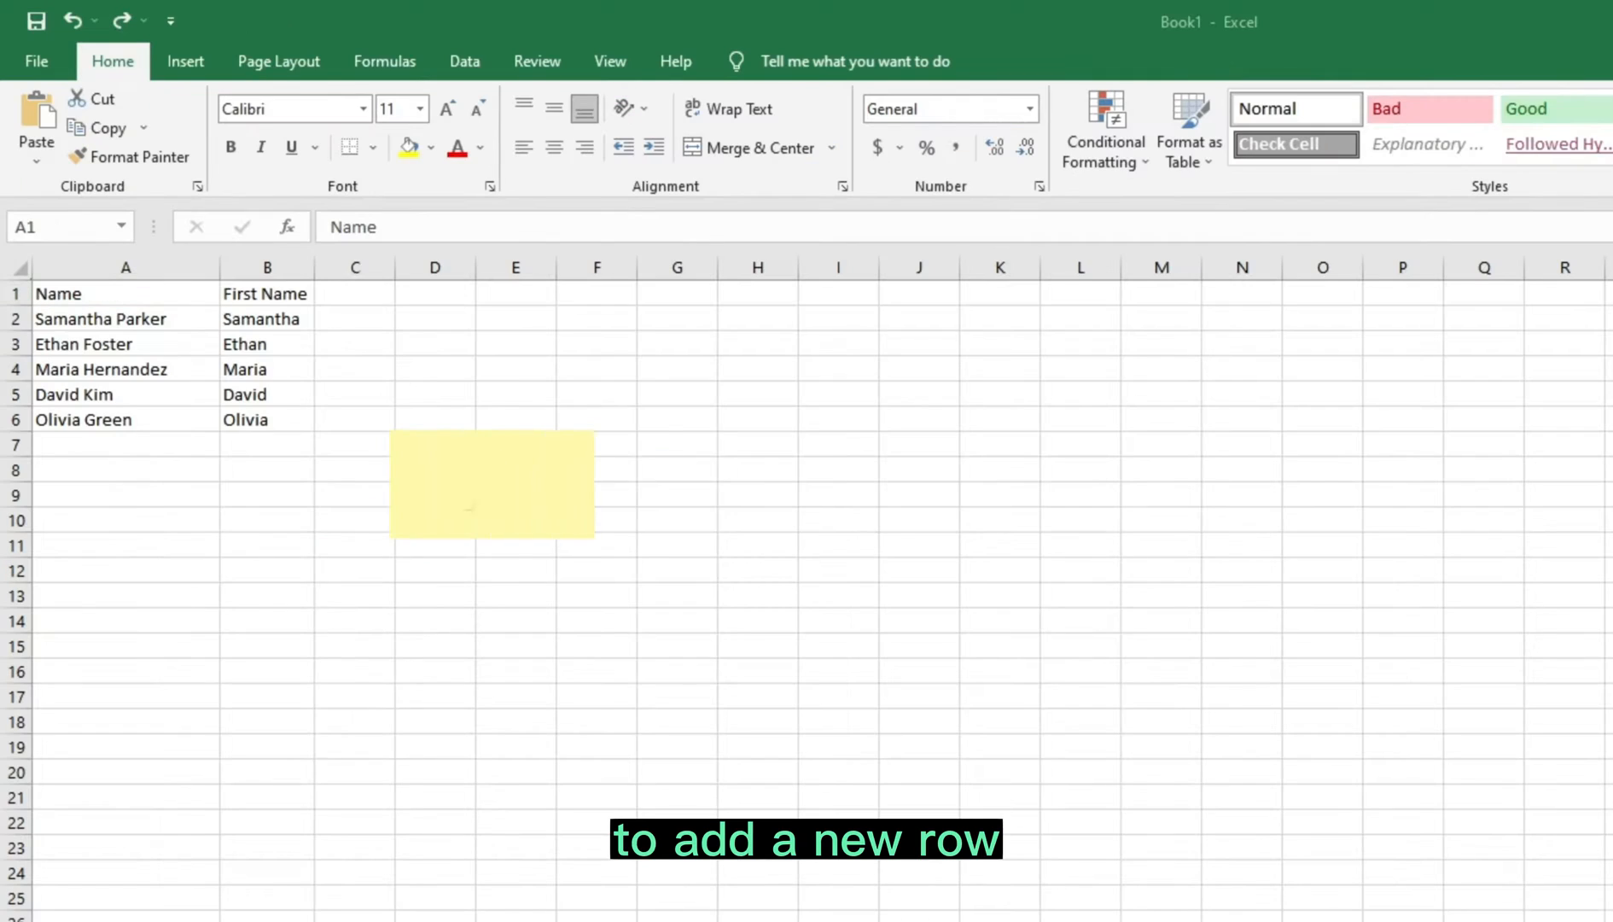
Step: Insert an entire new row above row 4 of the name list
left_click(161, 372)
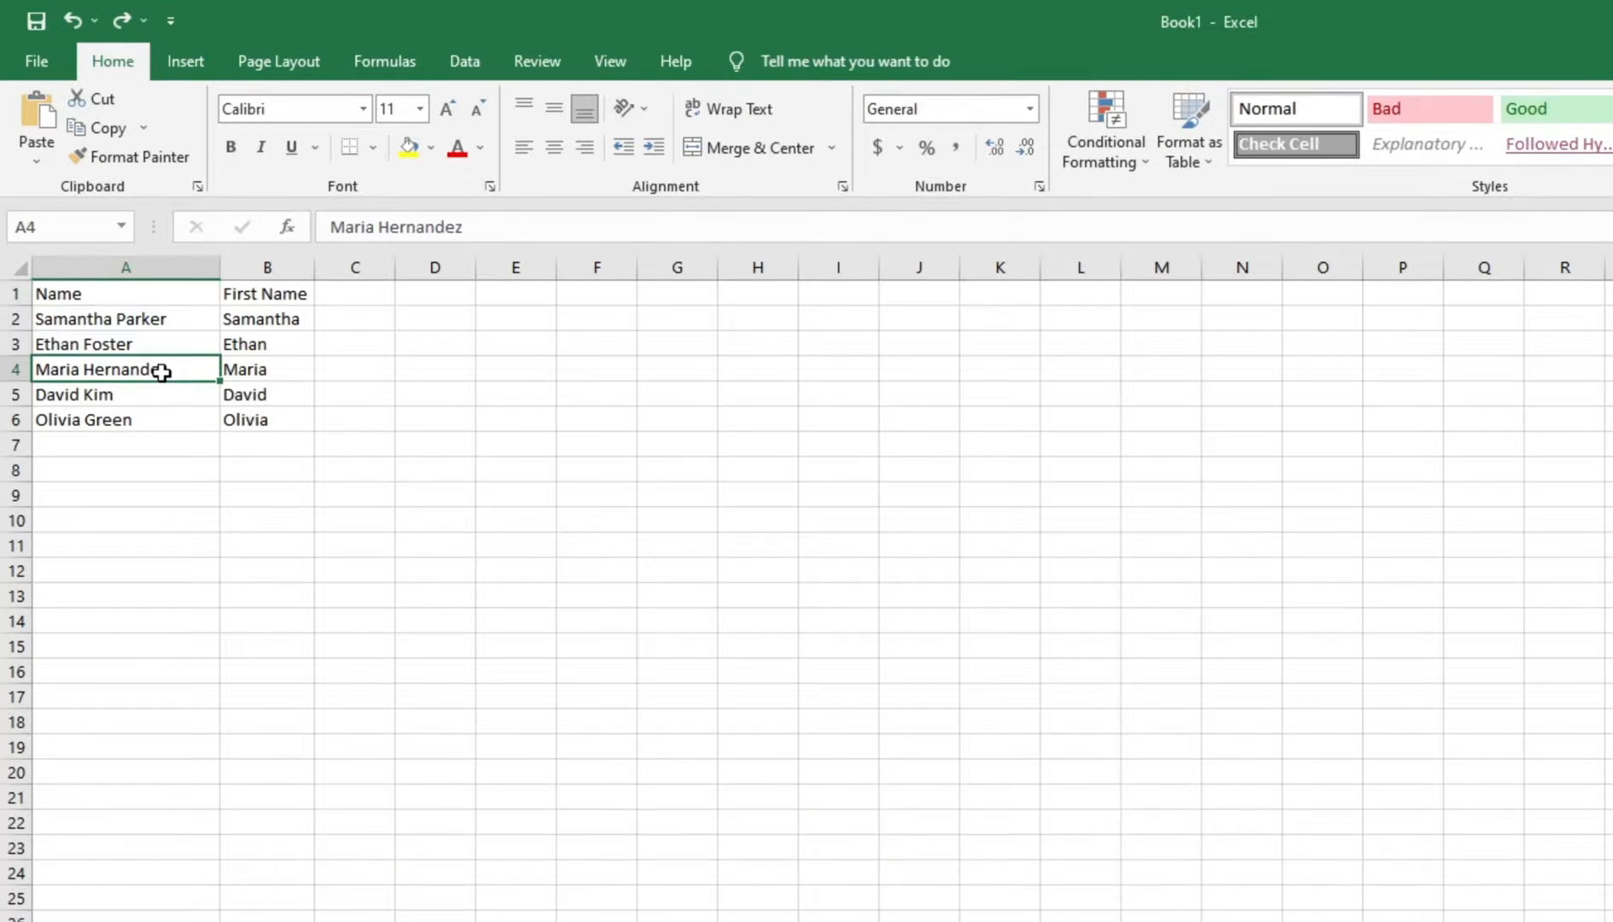
right_click(162, 376)
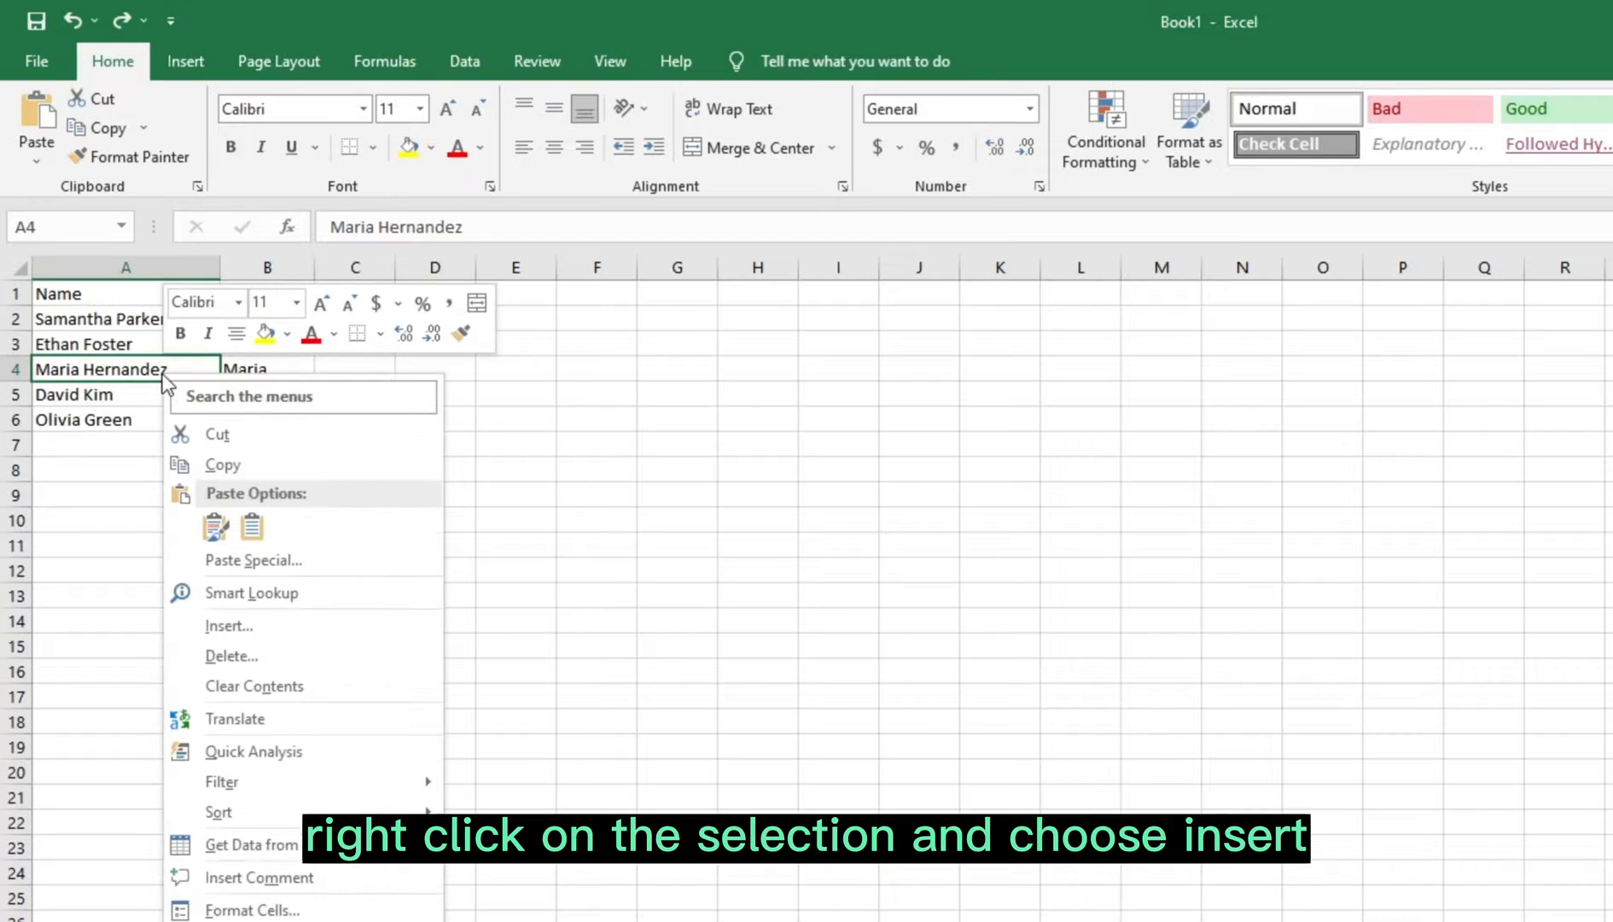
left_click(226, 633)
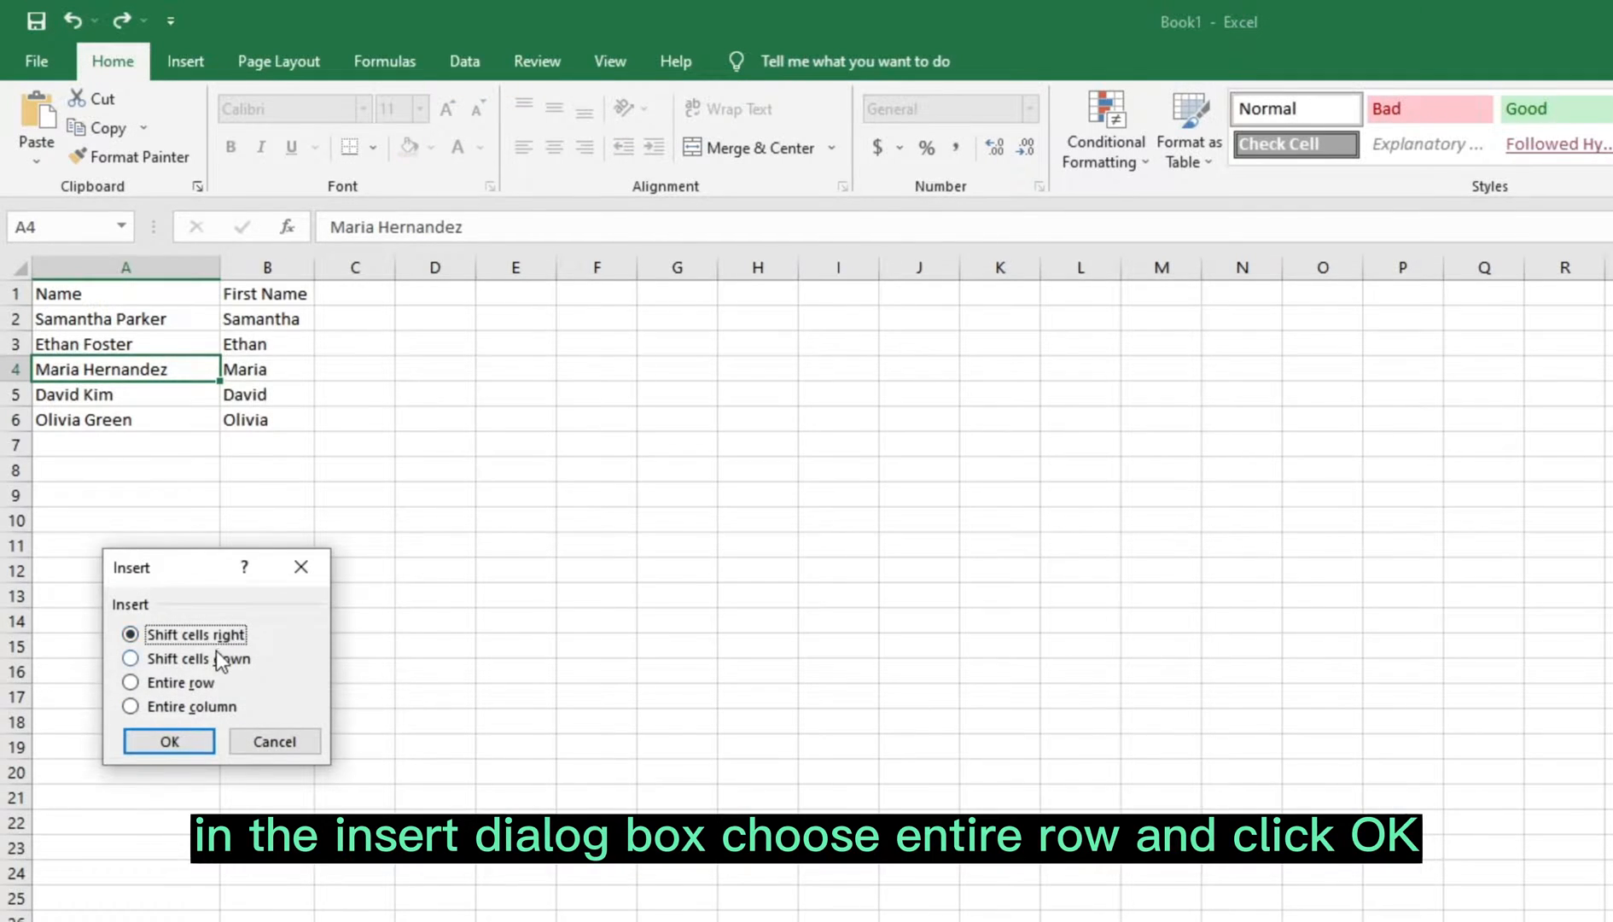
left_click(197, 684)
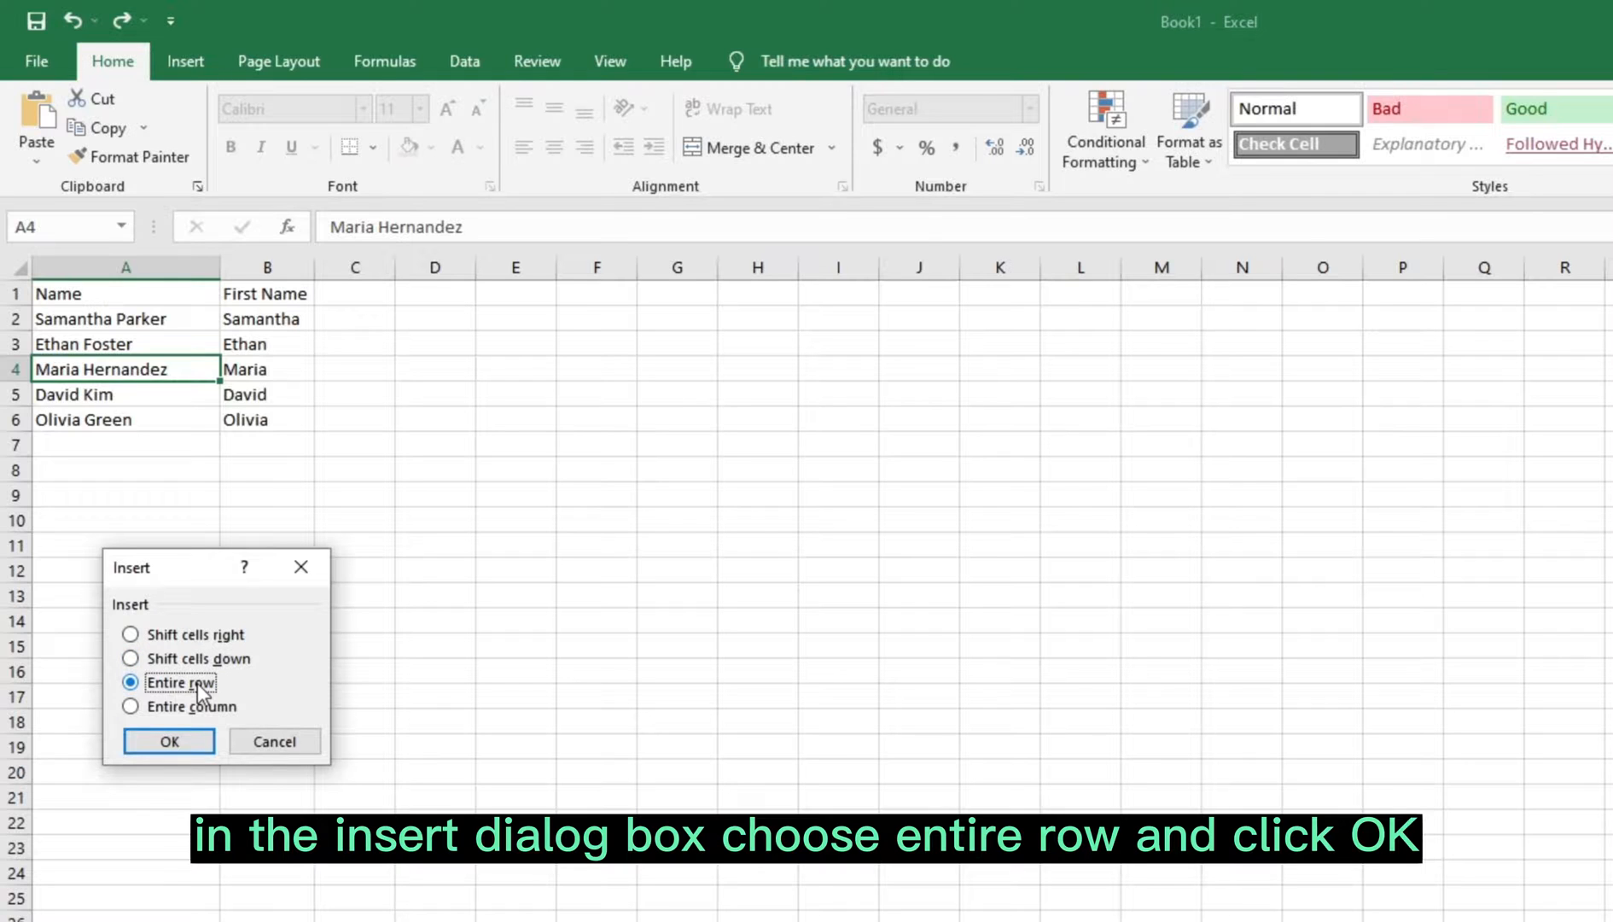
left_click(186, 748)
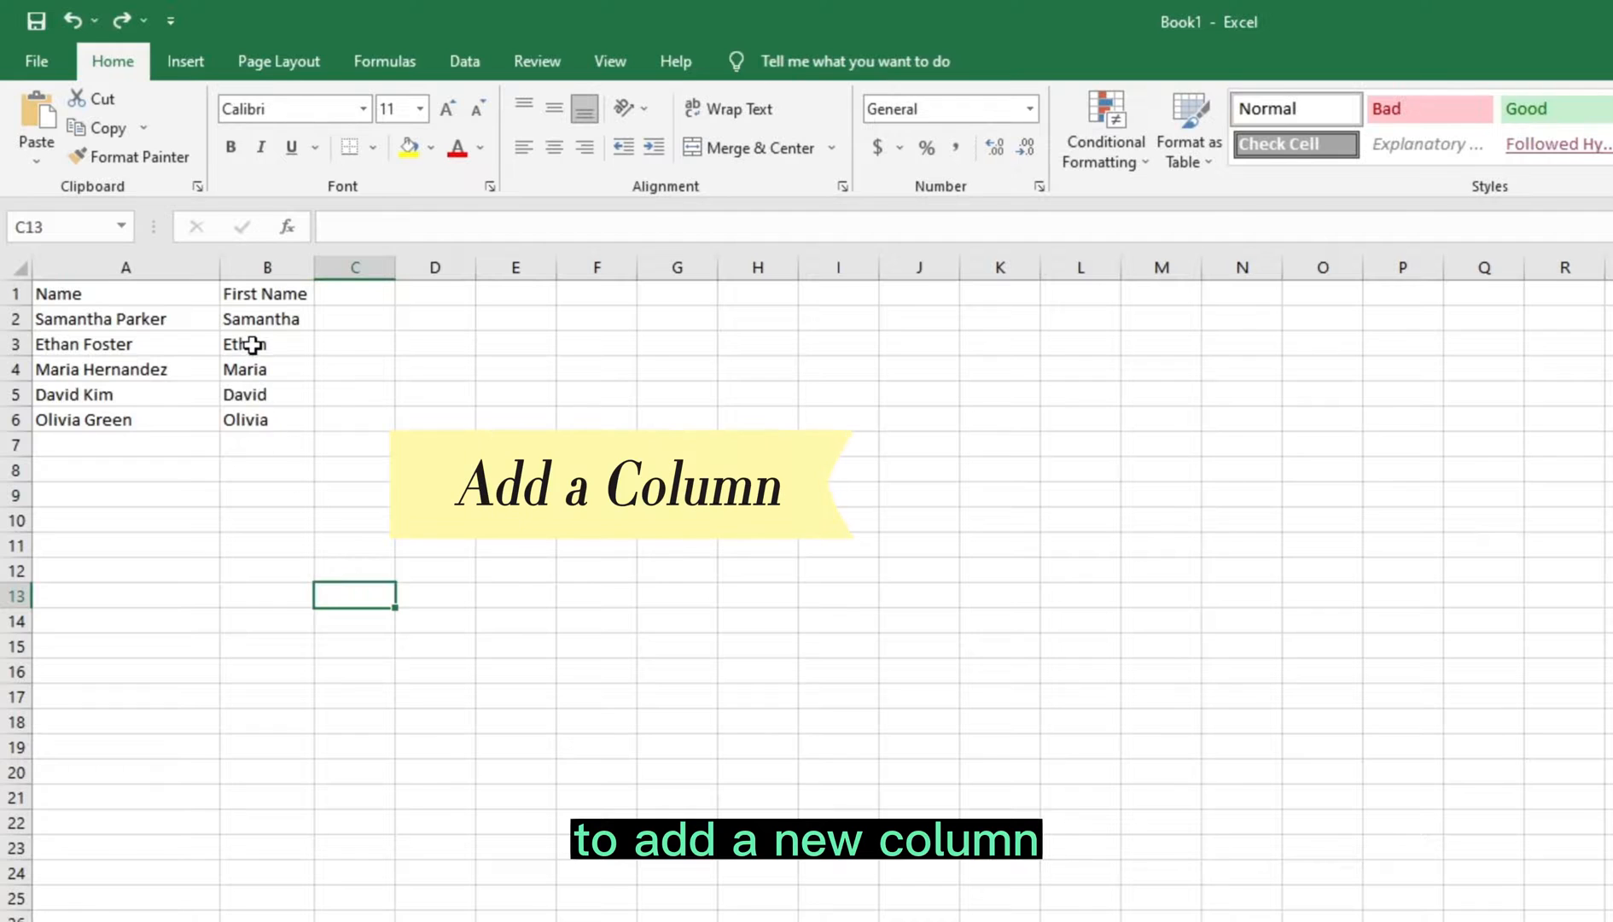
Step: Insert an entire new column before the First Name column B
left_click(252, 345)
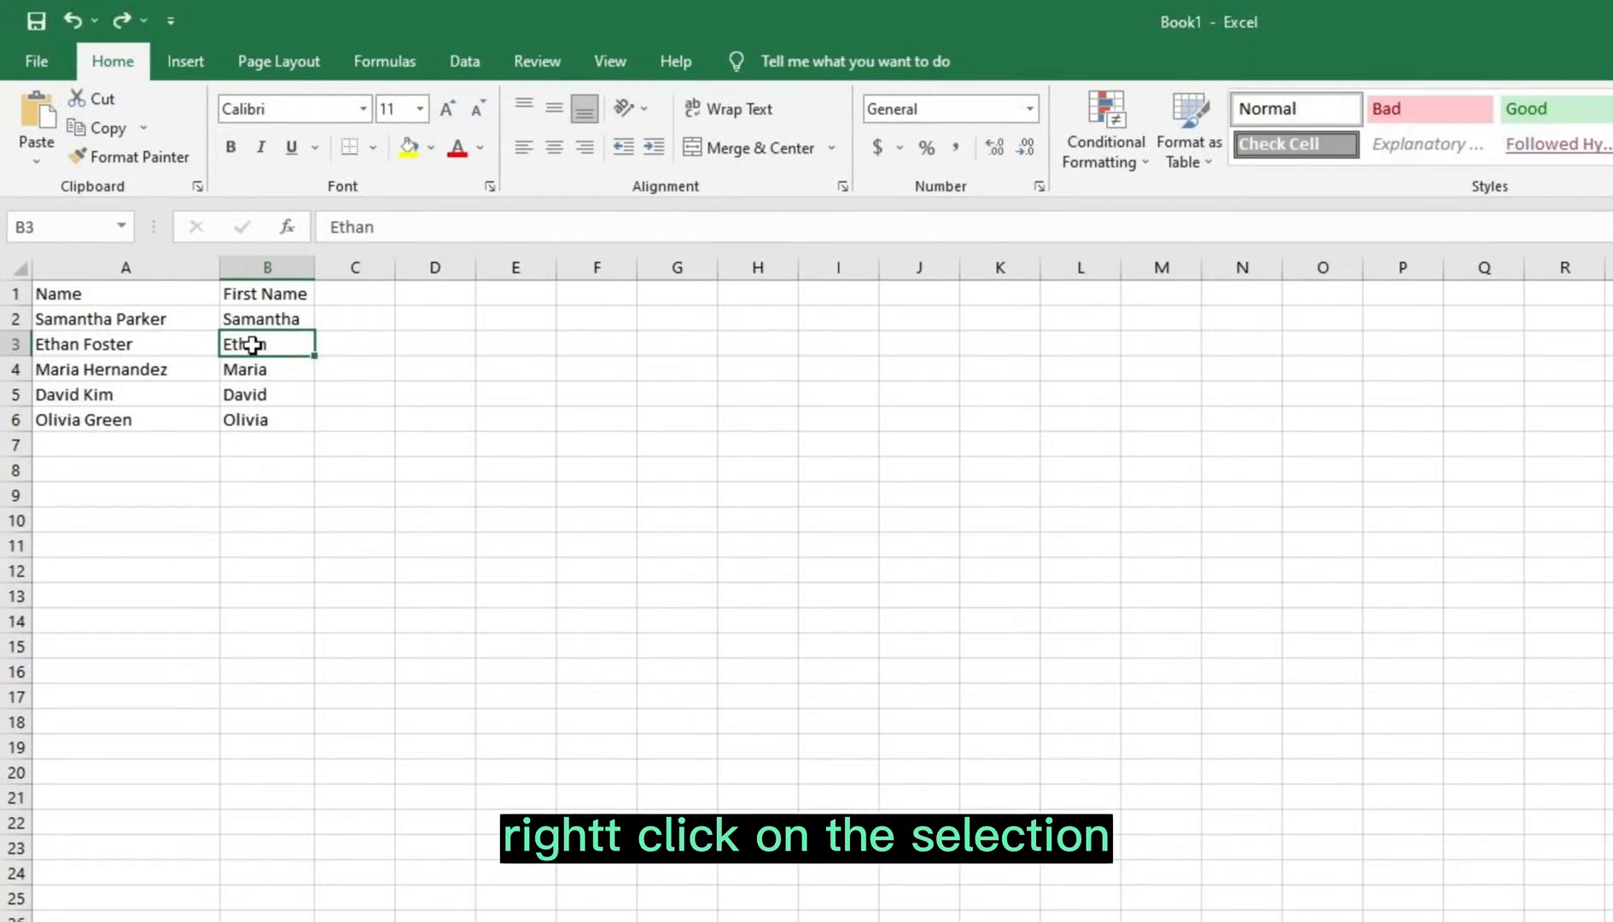
right_click(252, 344)
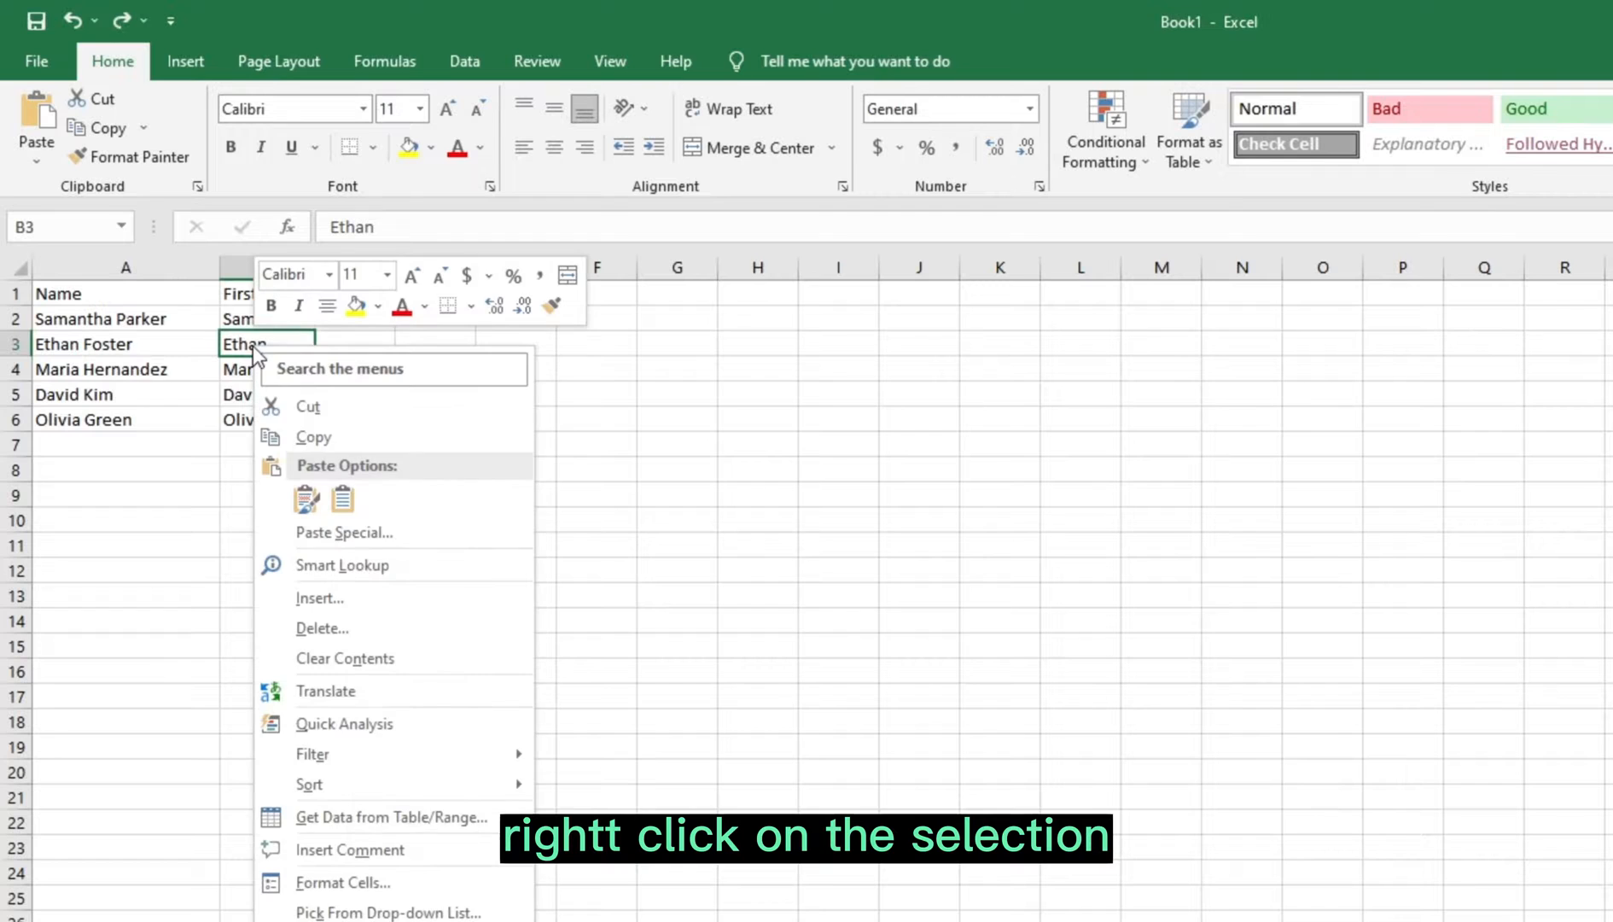
left_click(348, 600)
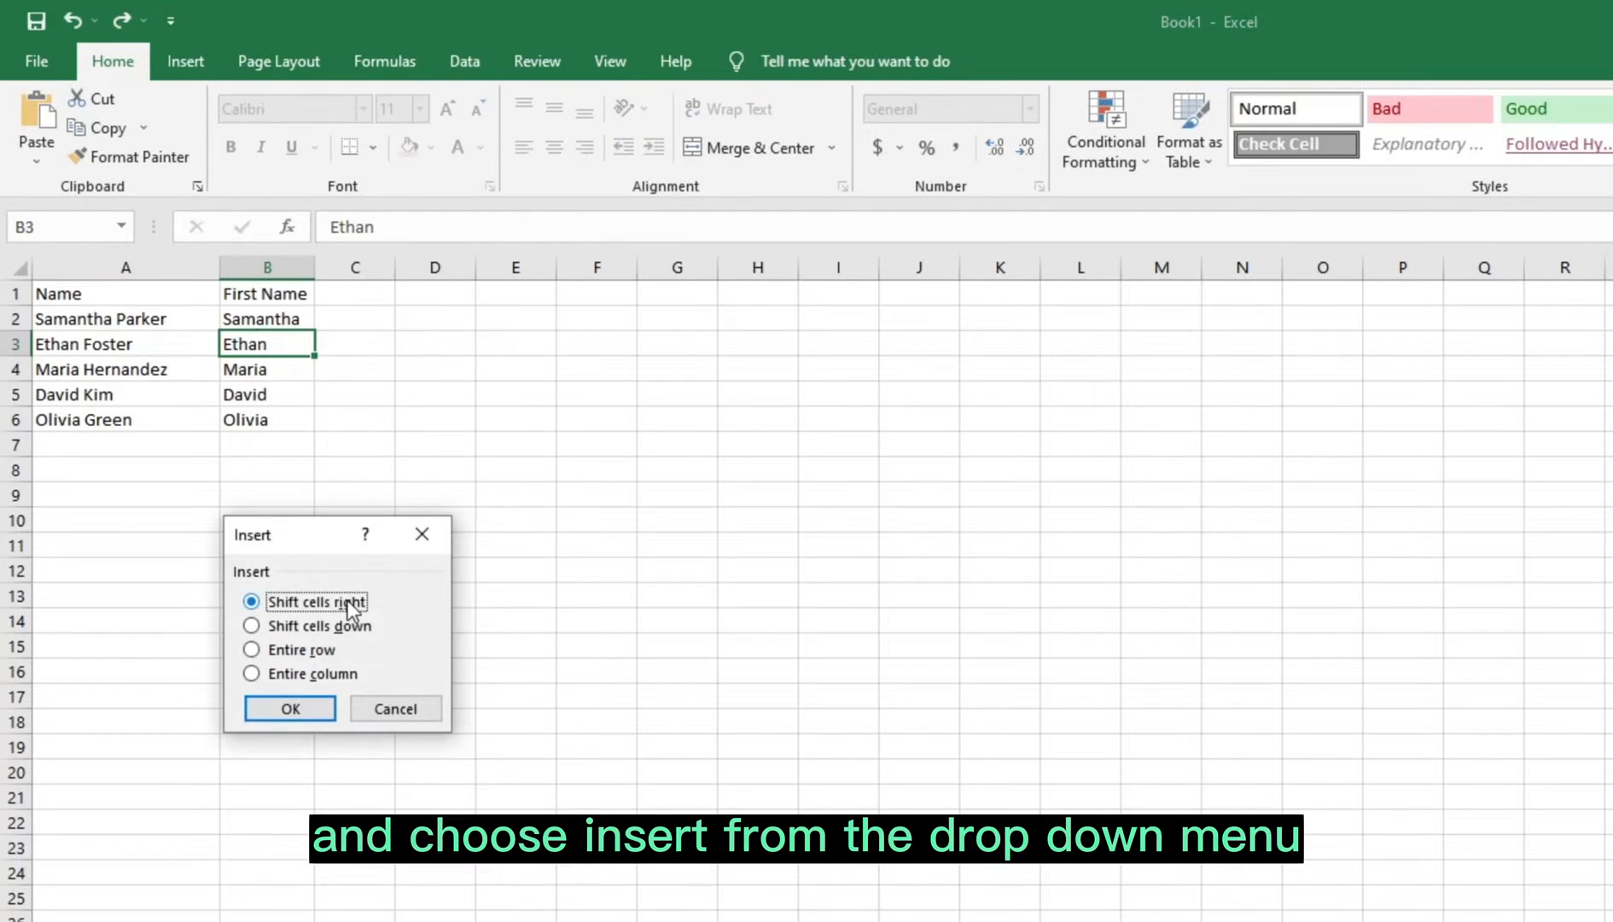
left_click(326, 675)
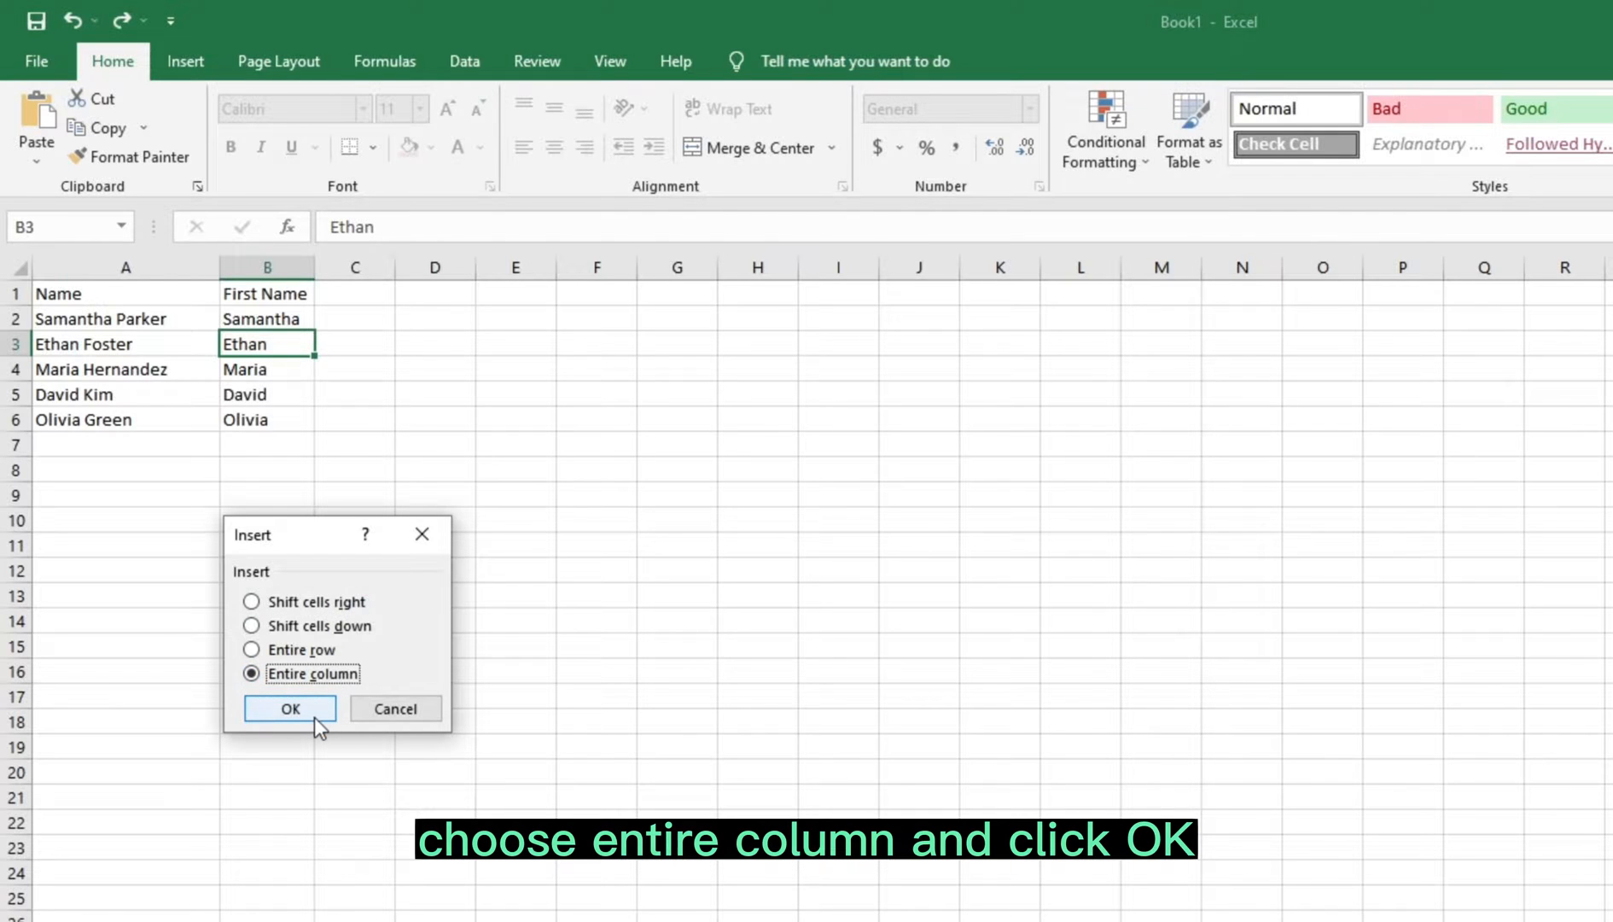
left_click(314, 717)
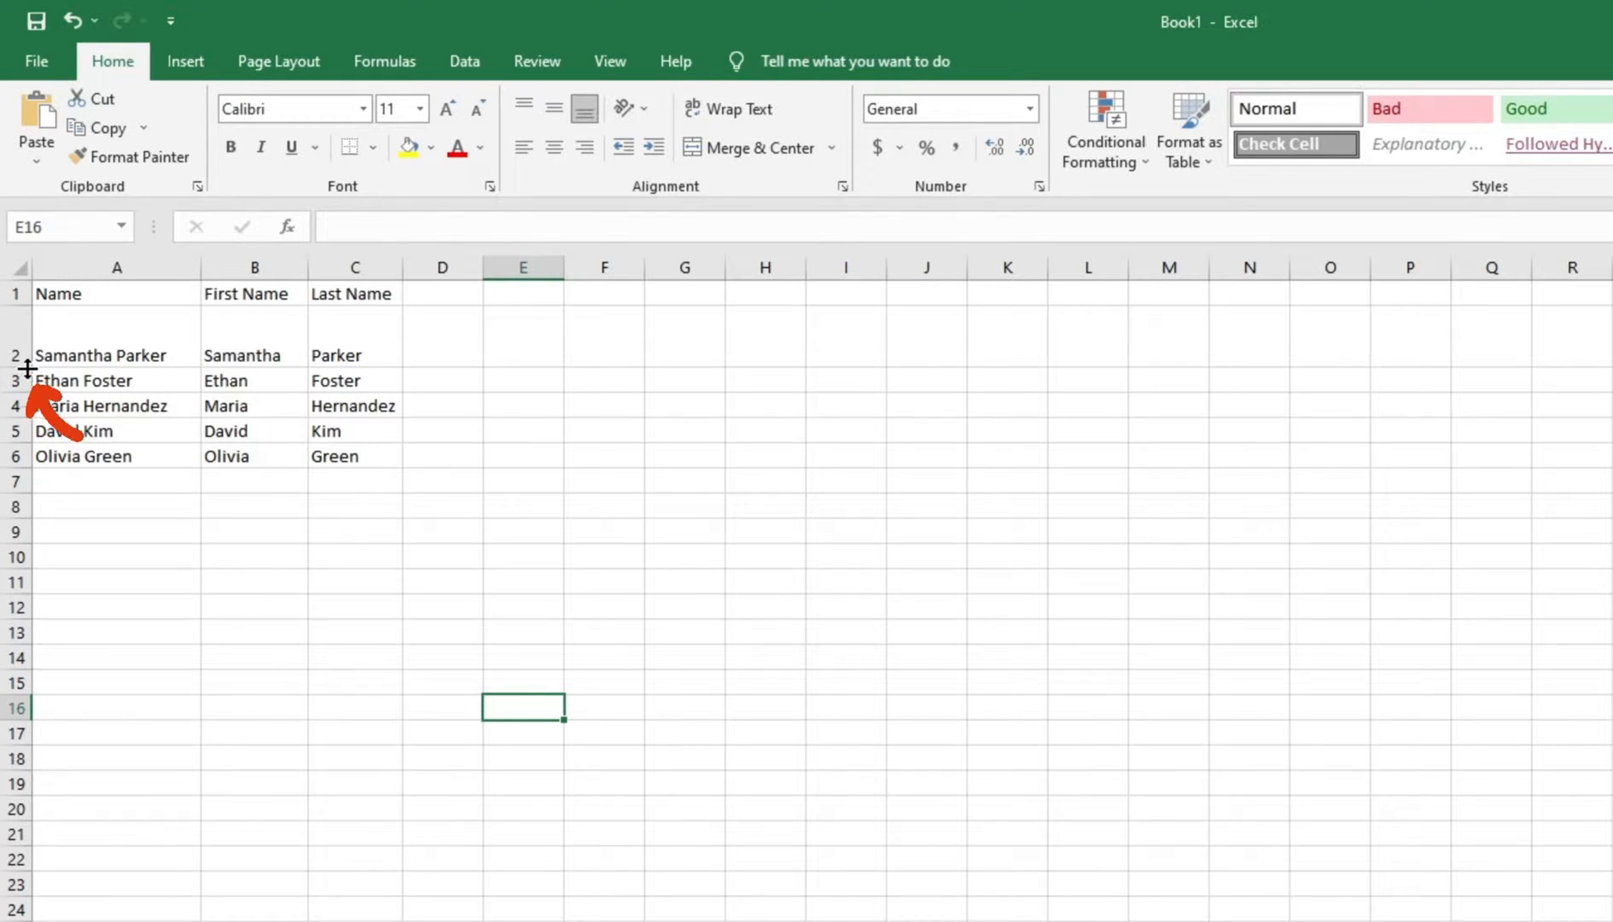
Step: Adjust the height of row 2 by its lower boundary and slightly widen column A
left_click_drag(27, 368, 35, 338)
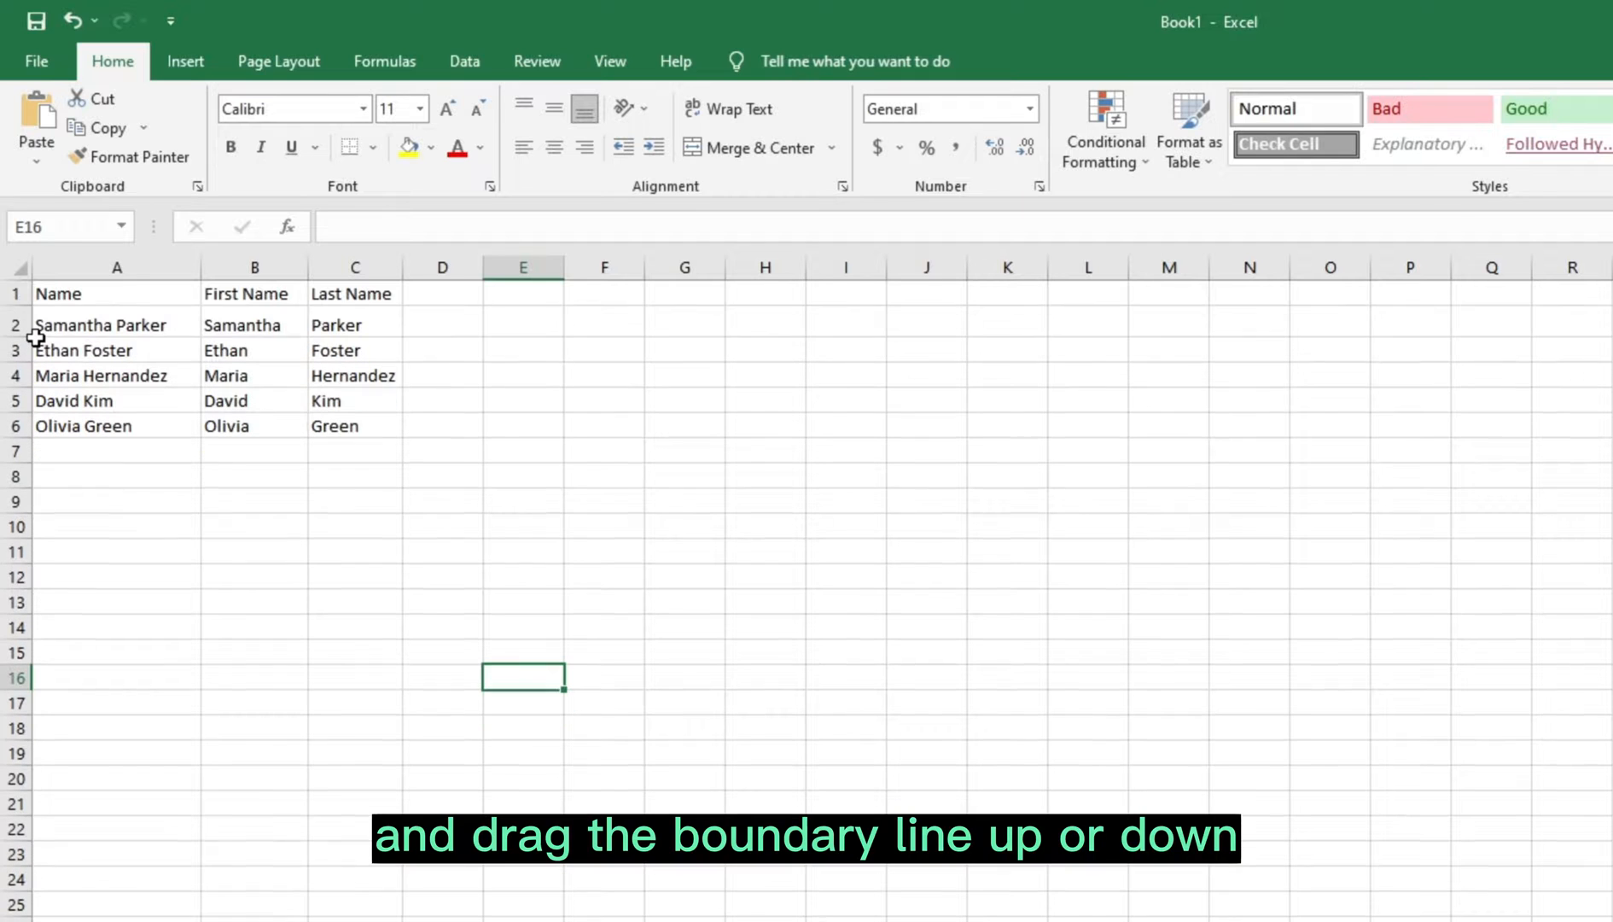
left_click_drag(31, 365, 32, 363)
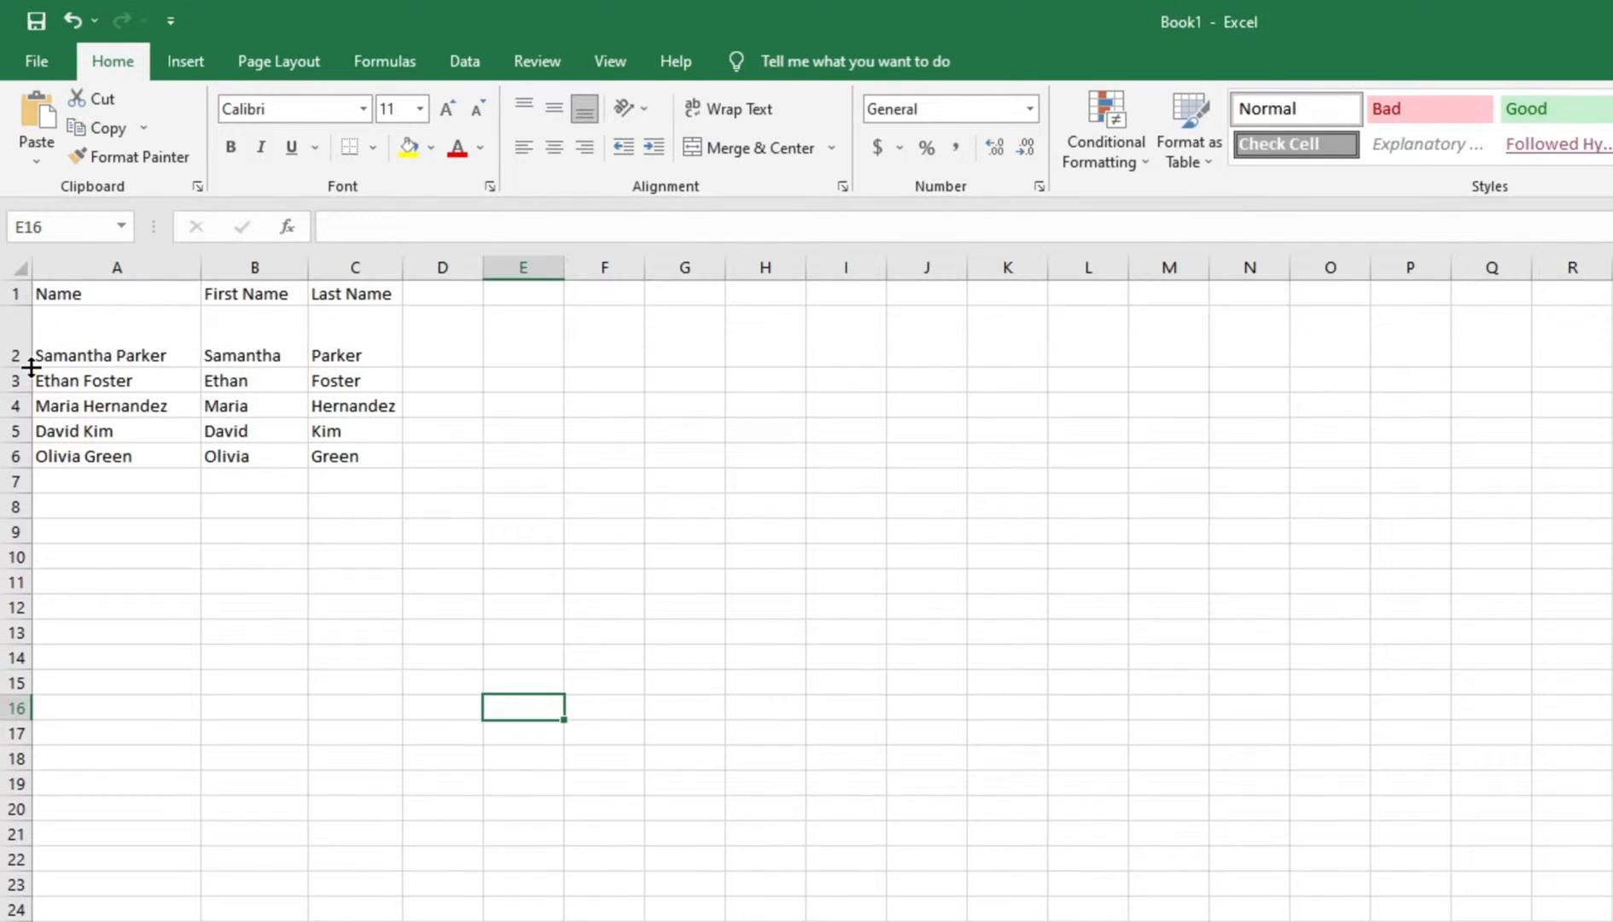
mouse_move(202, 267)
left_mouse_down()
mouse_move(137, 267)
mouse_move(210, 269)
left_mouse_up()
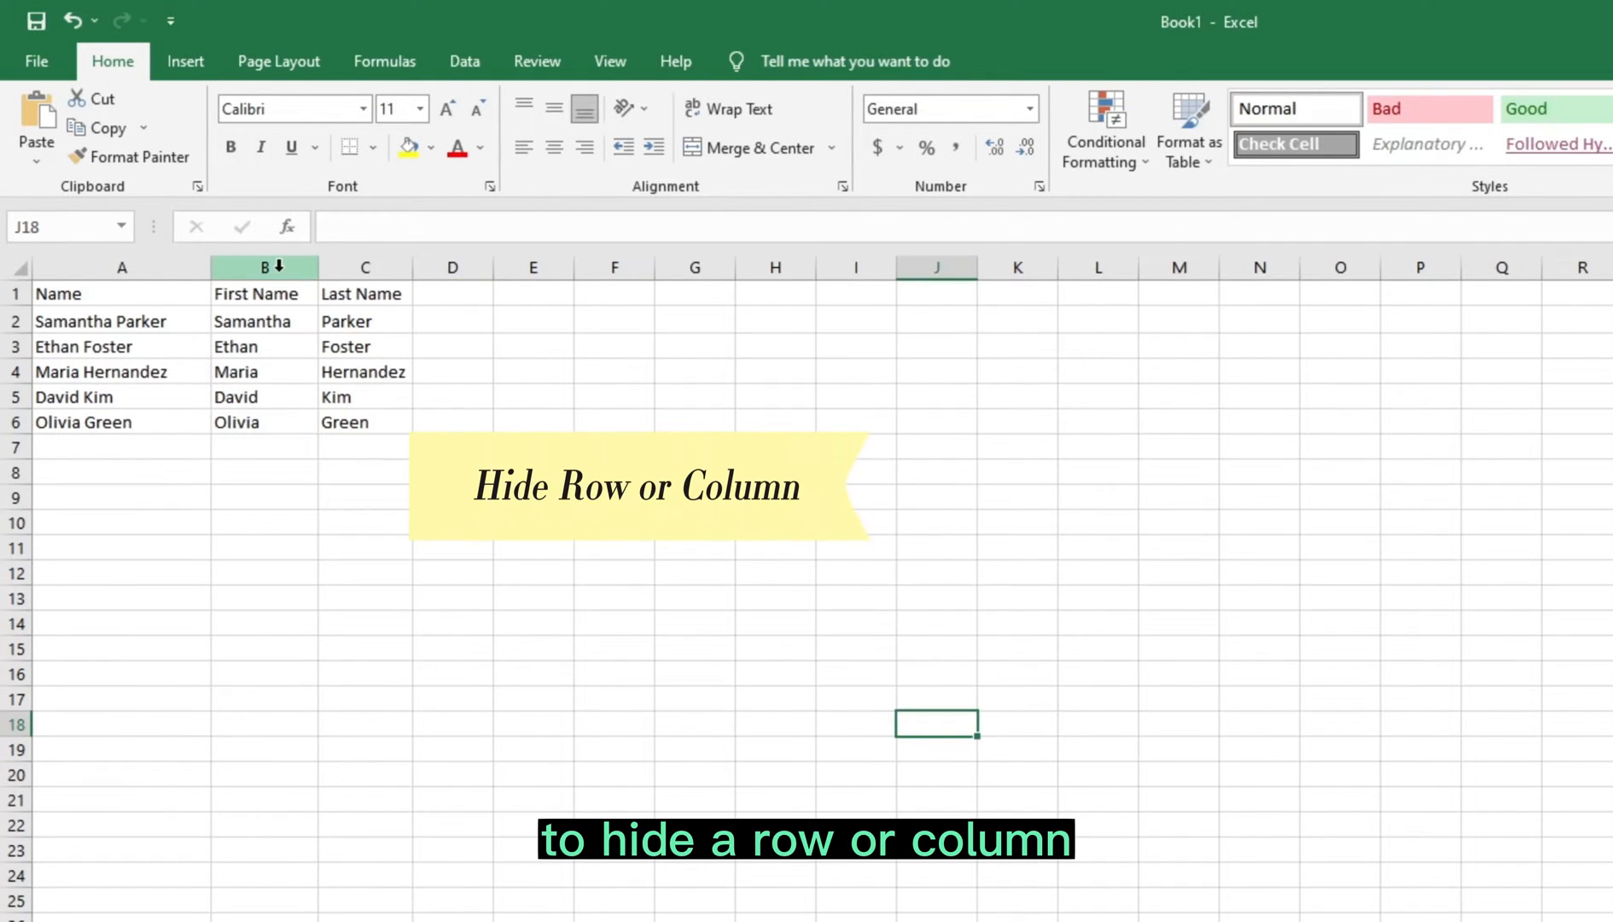
Step: Hide the First Name column B
right_click(278, 267)
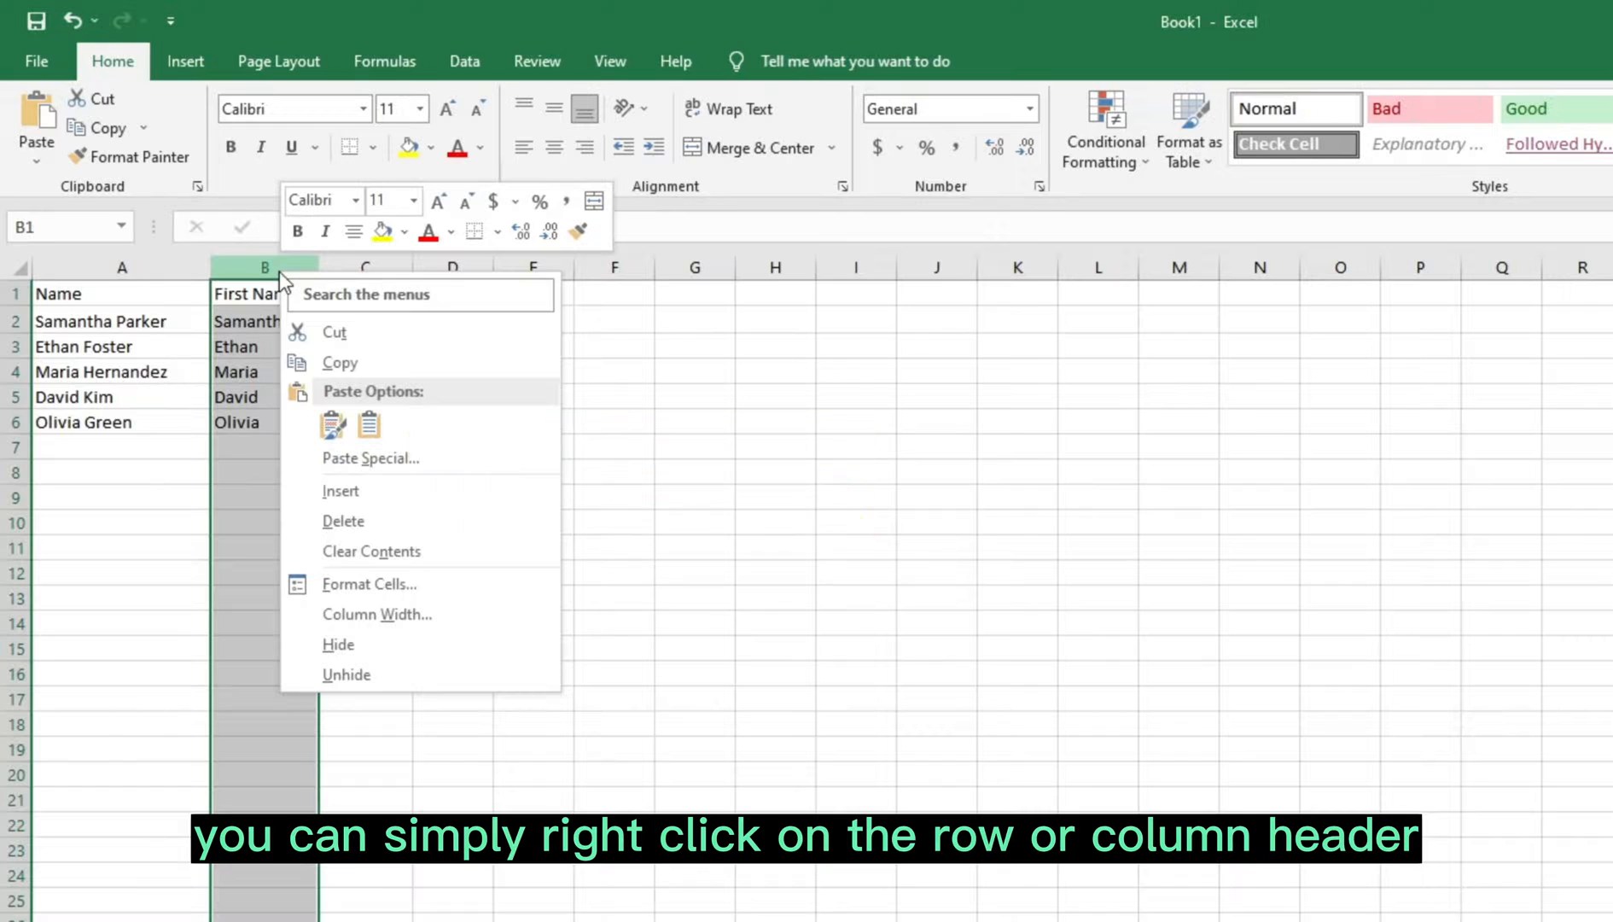
left_click(365, 646)
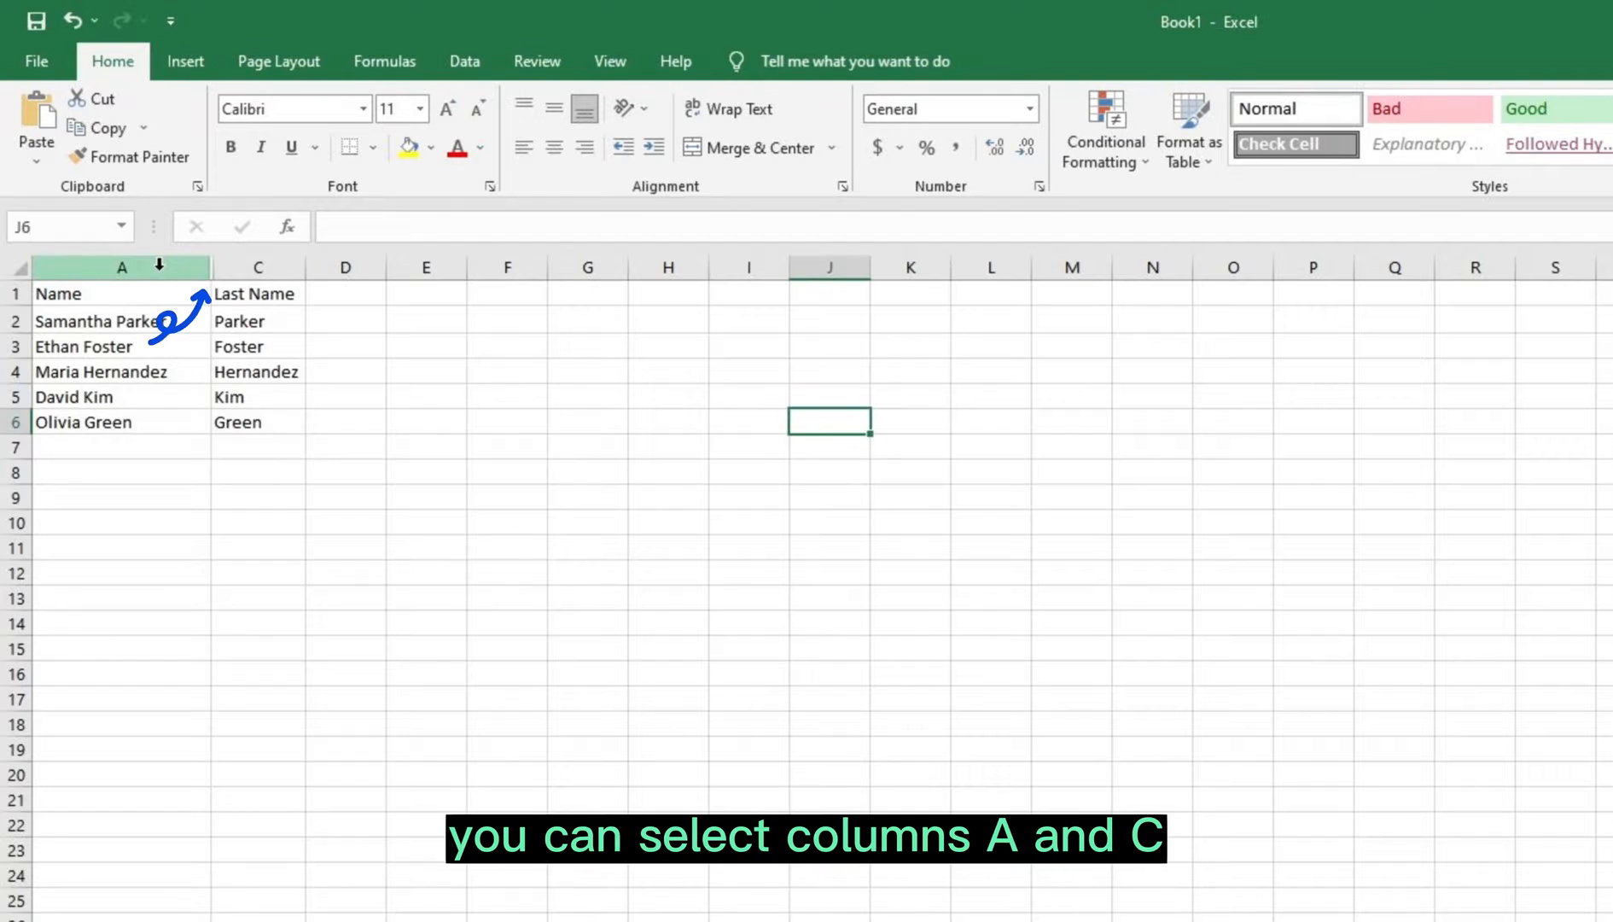
Step: Unhide the First Name column B between columns A and C
left_click_drag(159, 265, 243, 256)
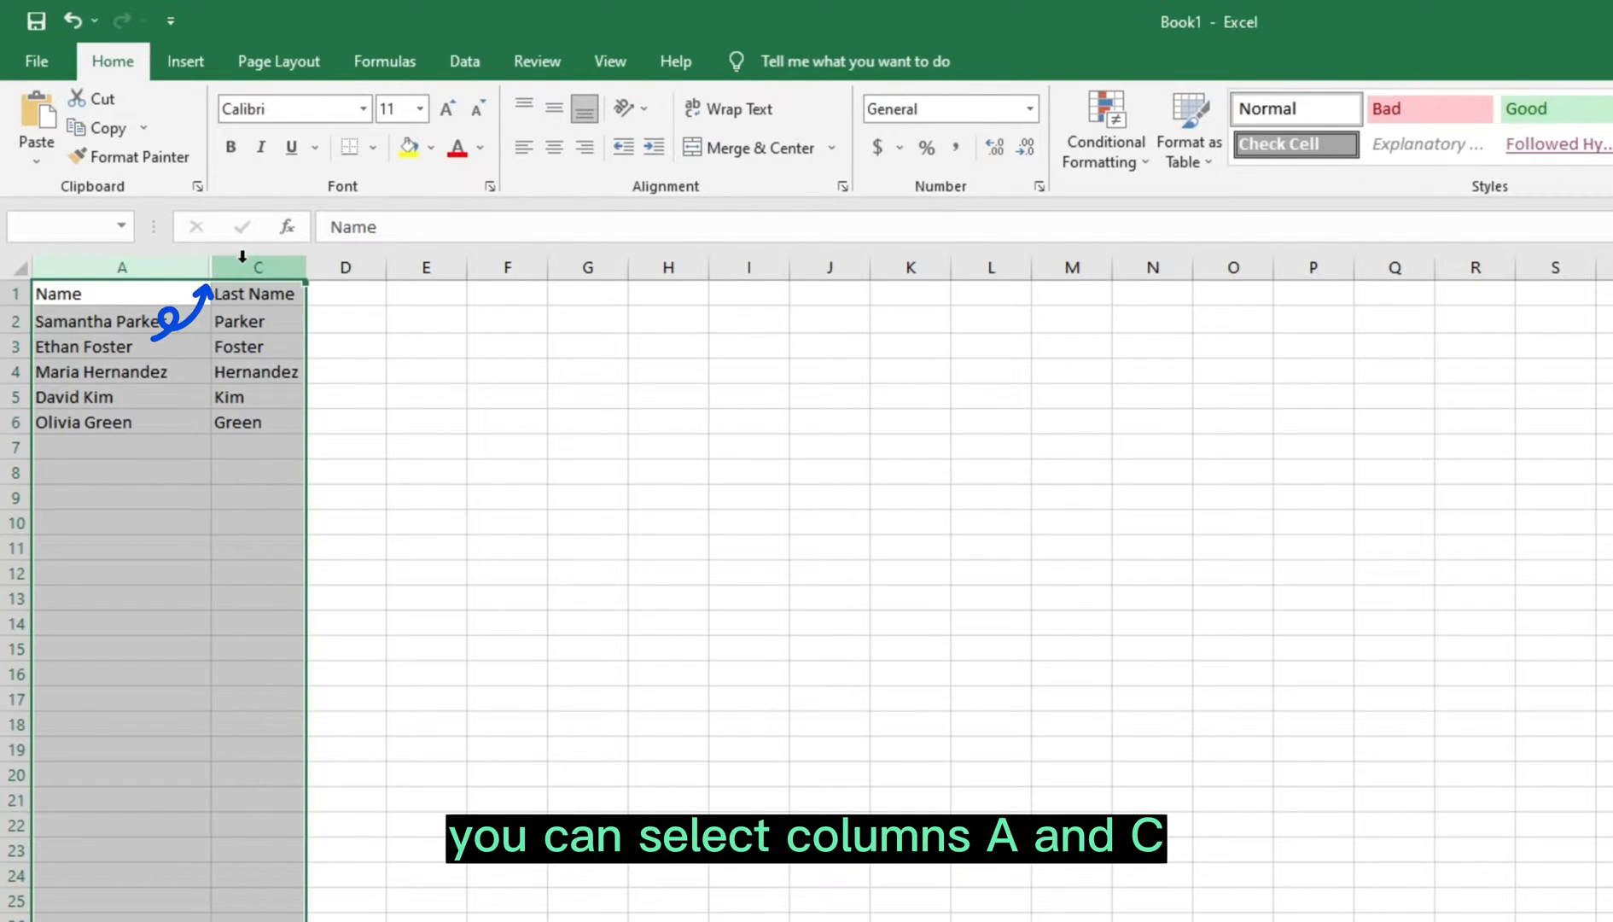
right_click(281, 267)
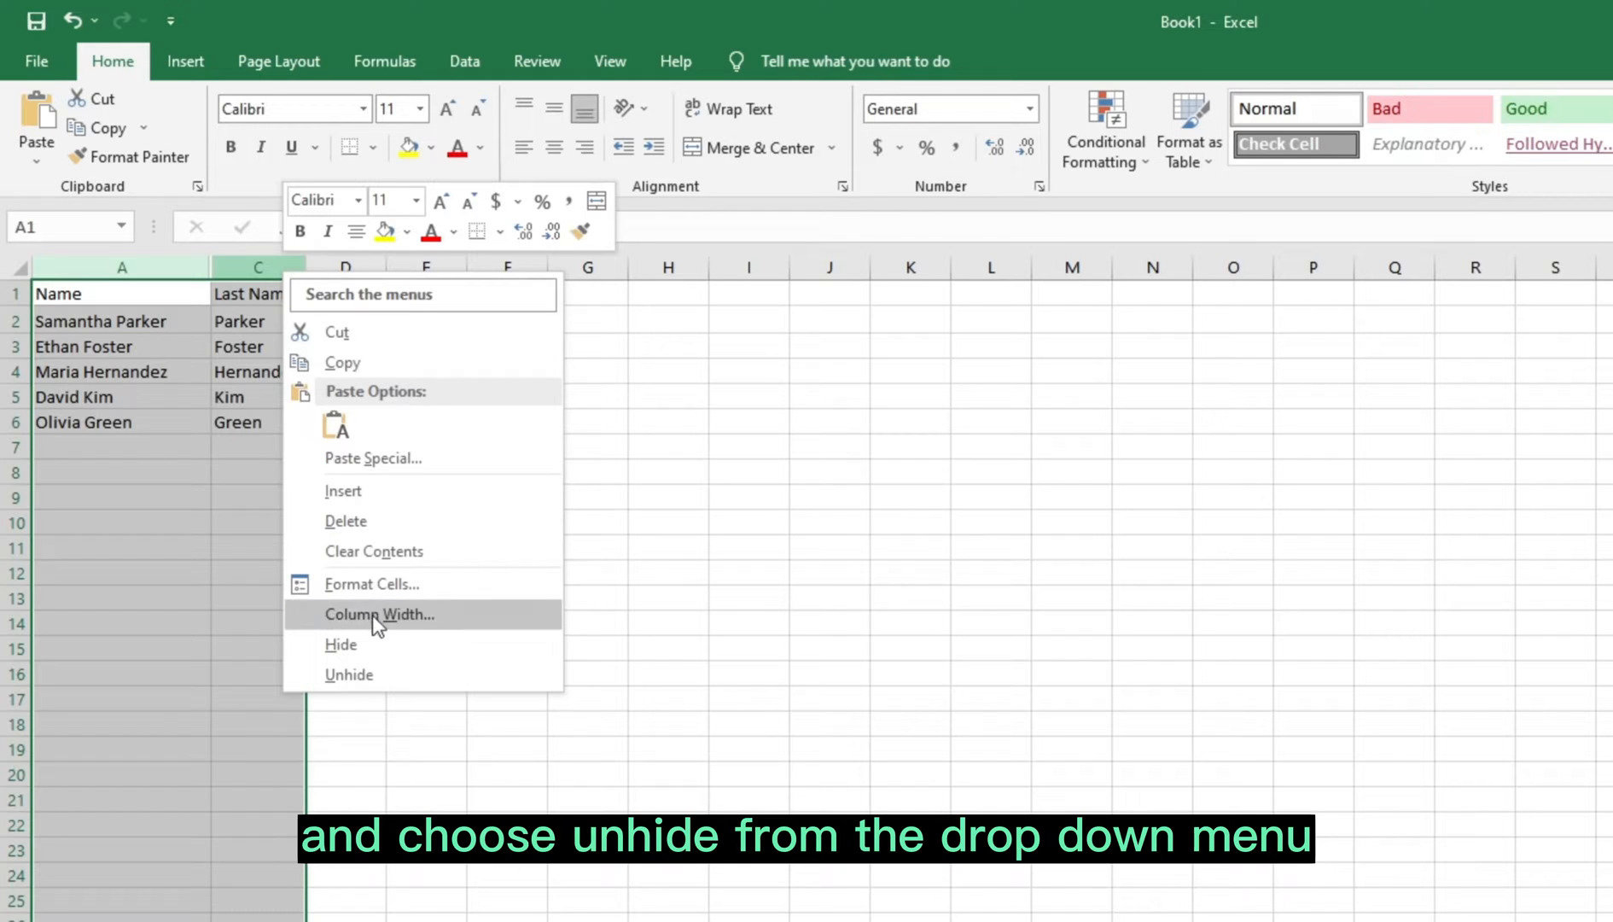
left_click(394, 672)
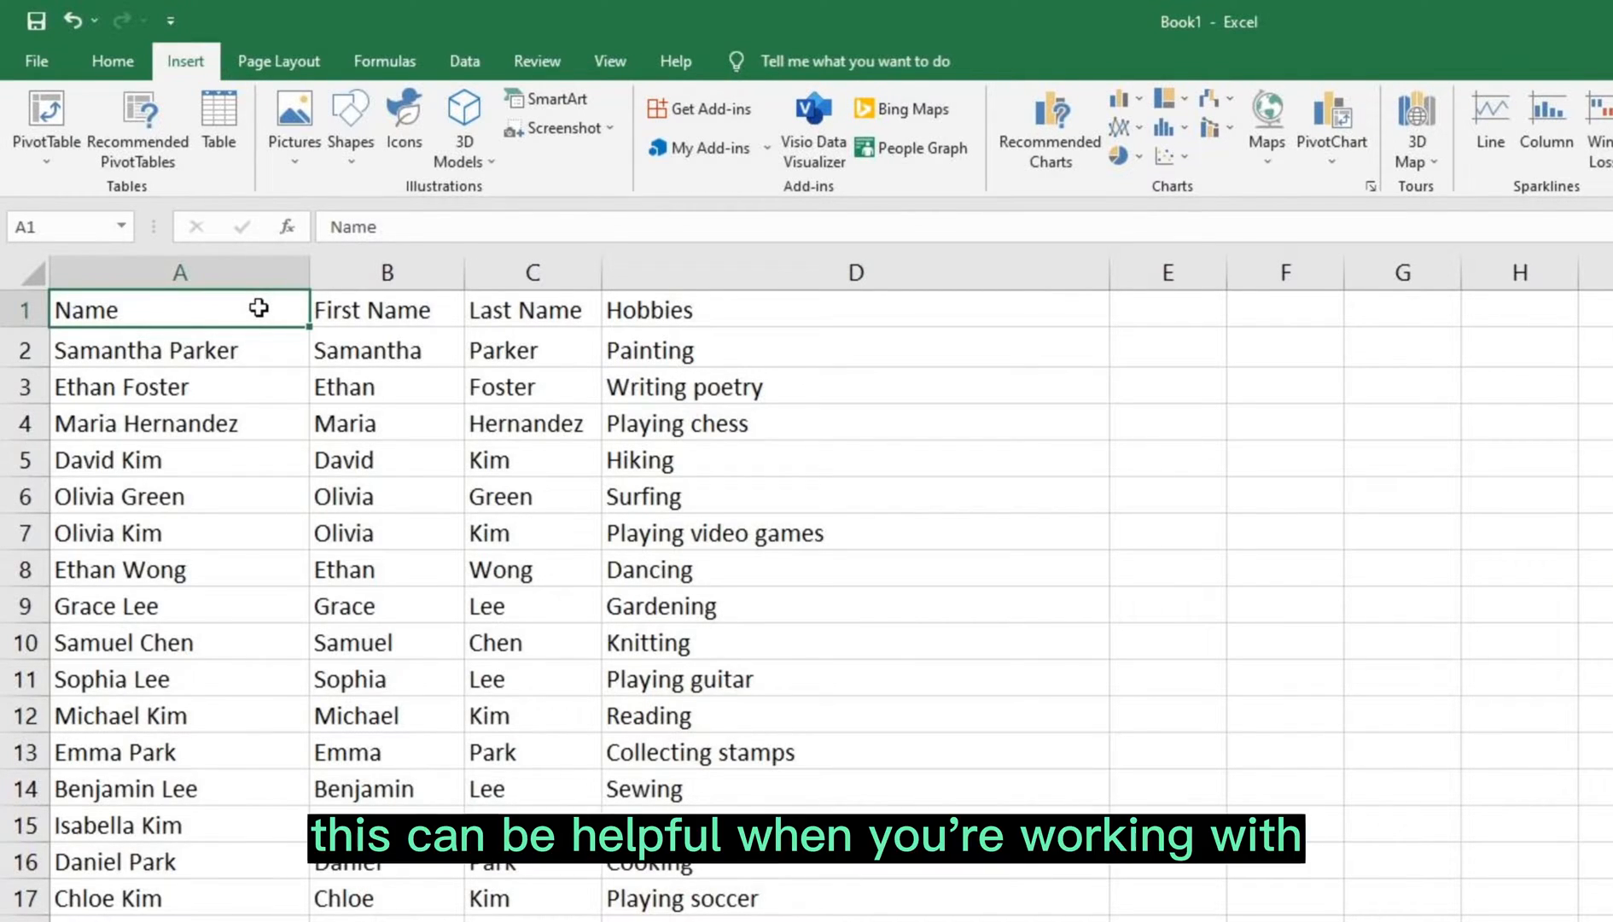
Step: Freeze header row 1 using Freeze Panes based on cell A2, and check it against the rows further down the list
scroll(259, 307, "down", 3)
scroll(264, 311, "up", 3)
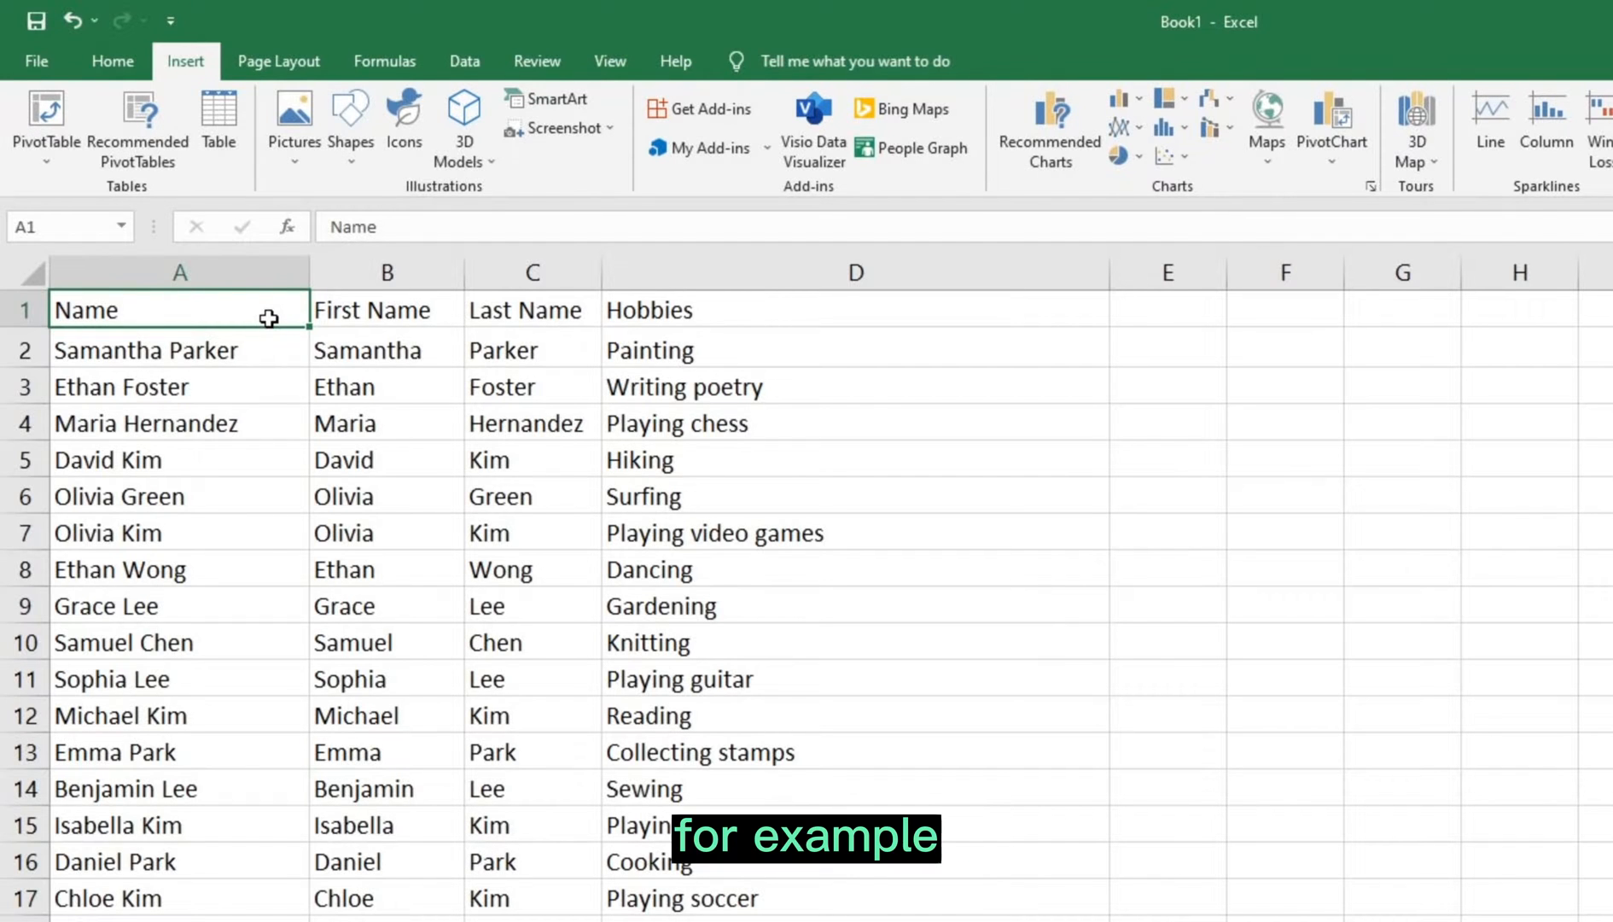
left_click(270, 348)
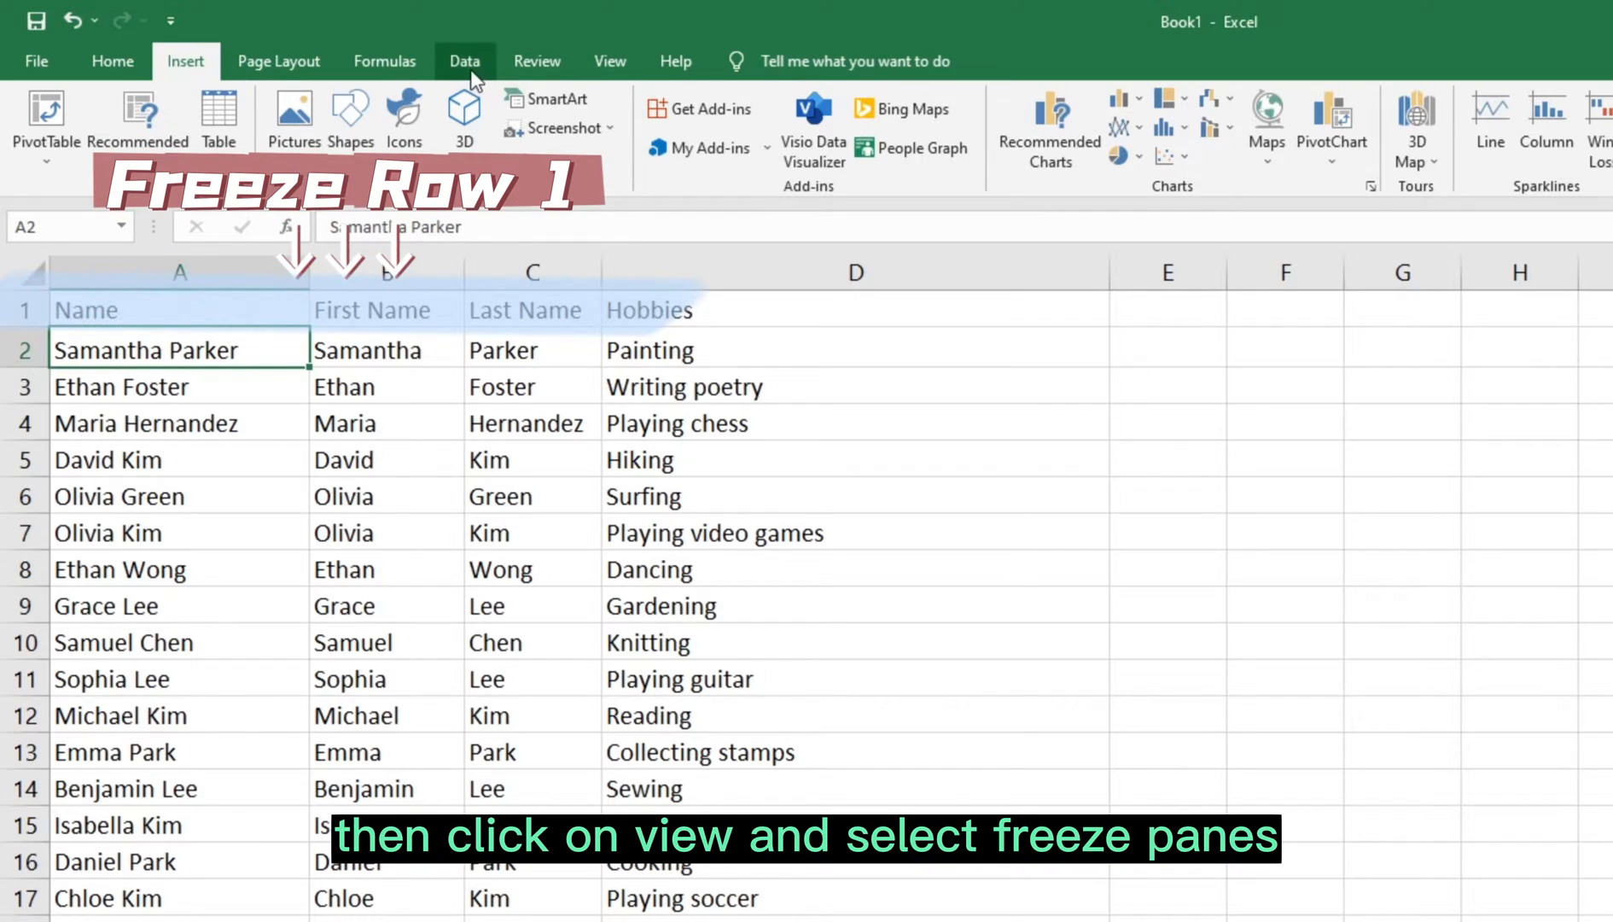
left_click(587, 60)
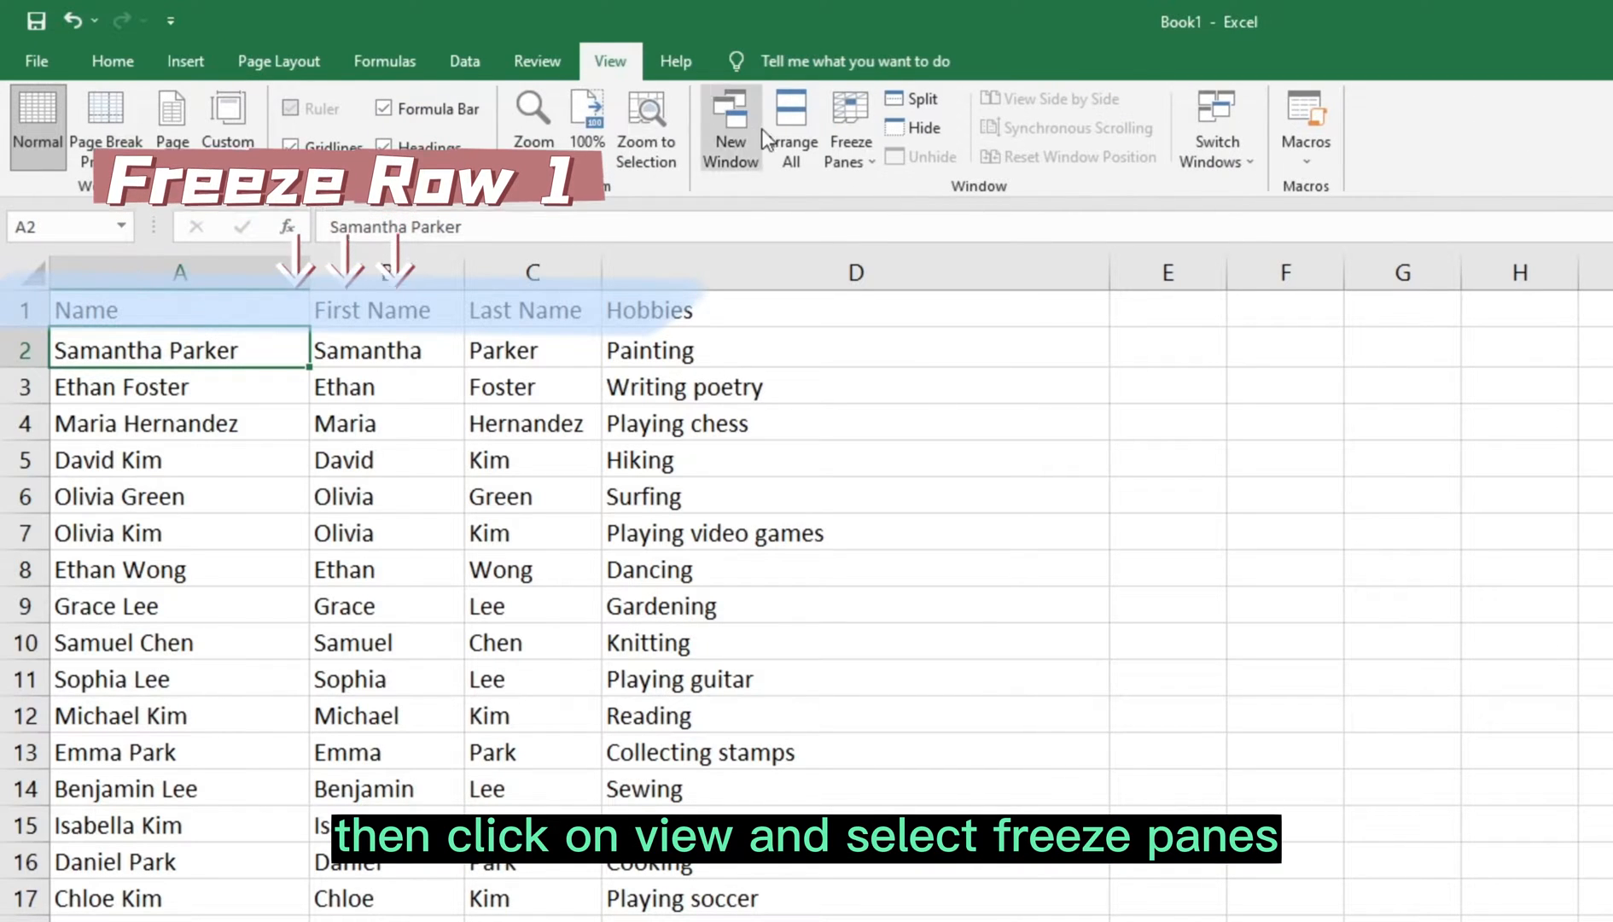
left_click(840, 162)
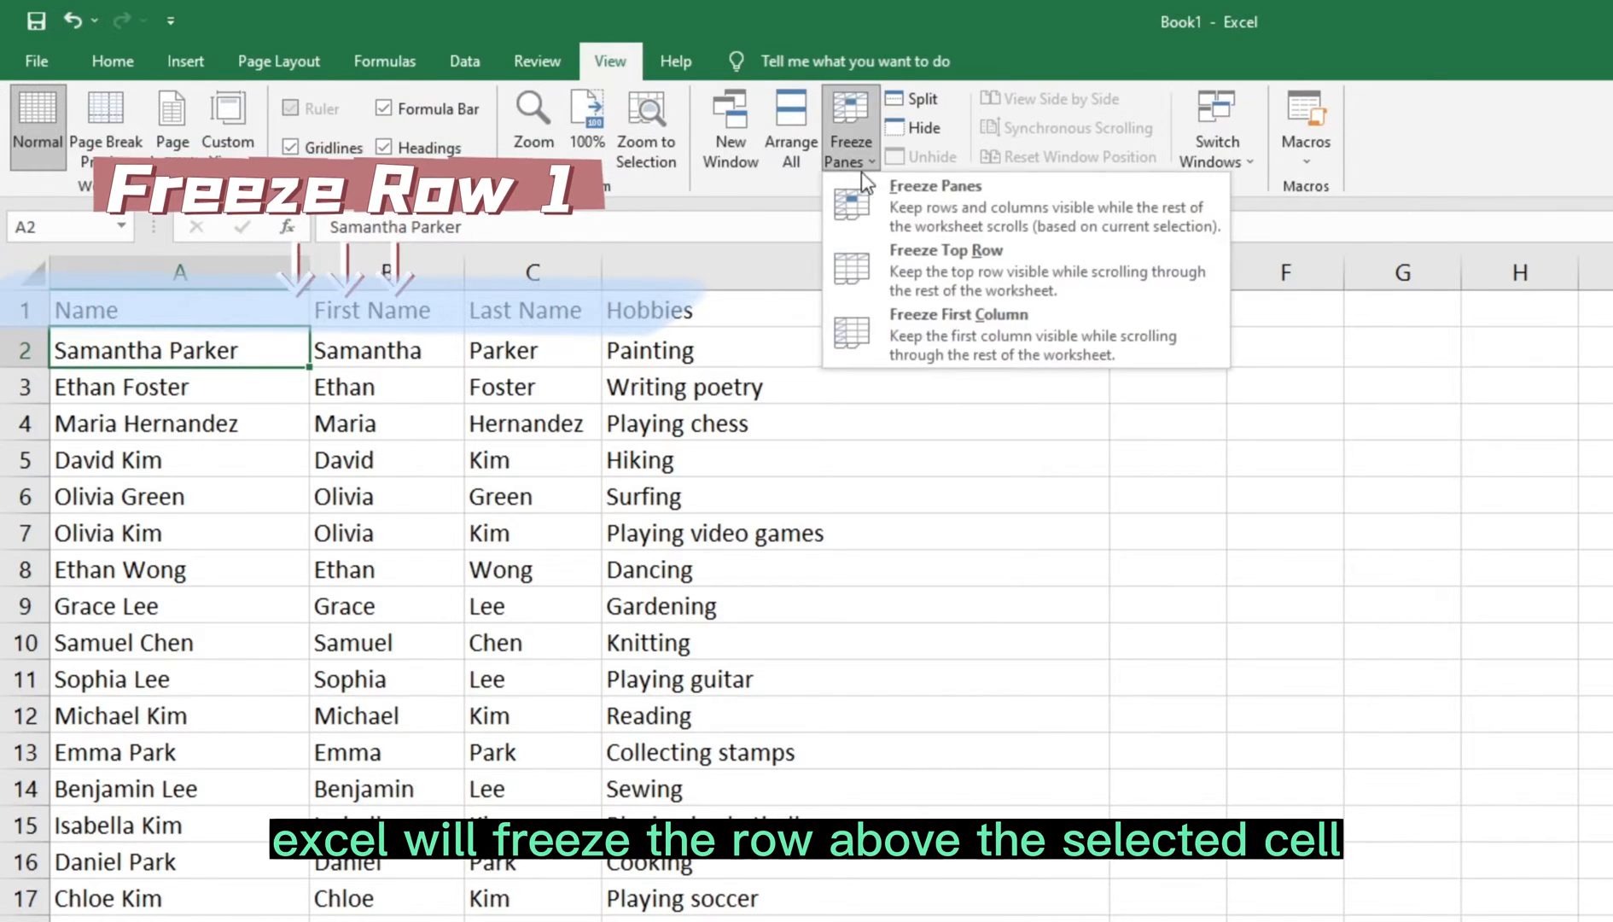
left_click(1064, 224)
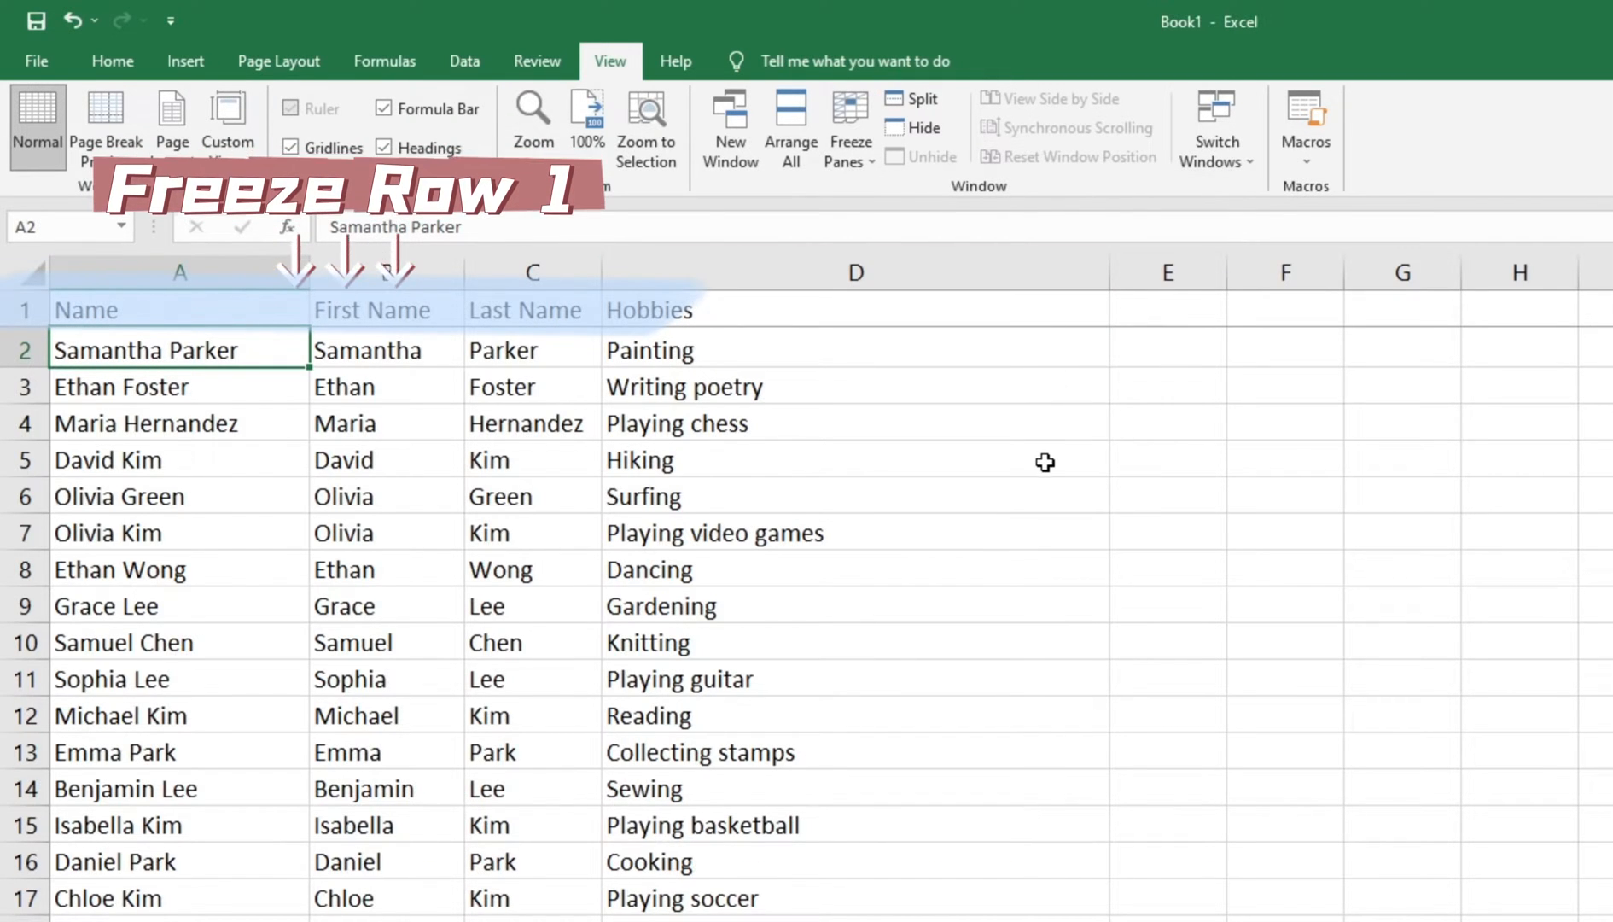
scroll(1044, 461, "down", 3)
scroll(1045, 462, "down", 2)
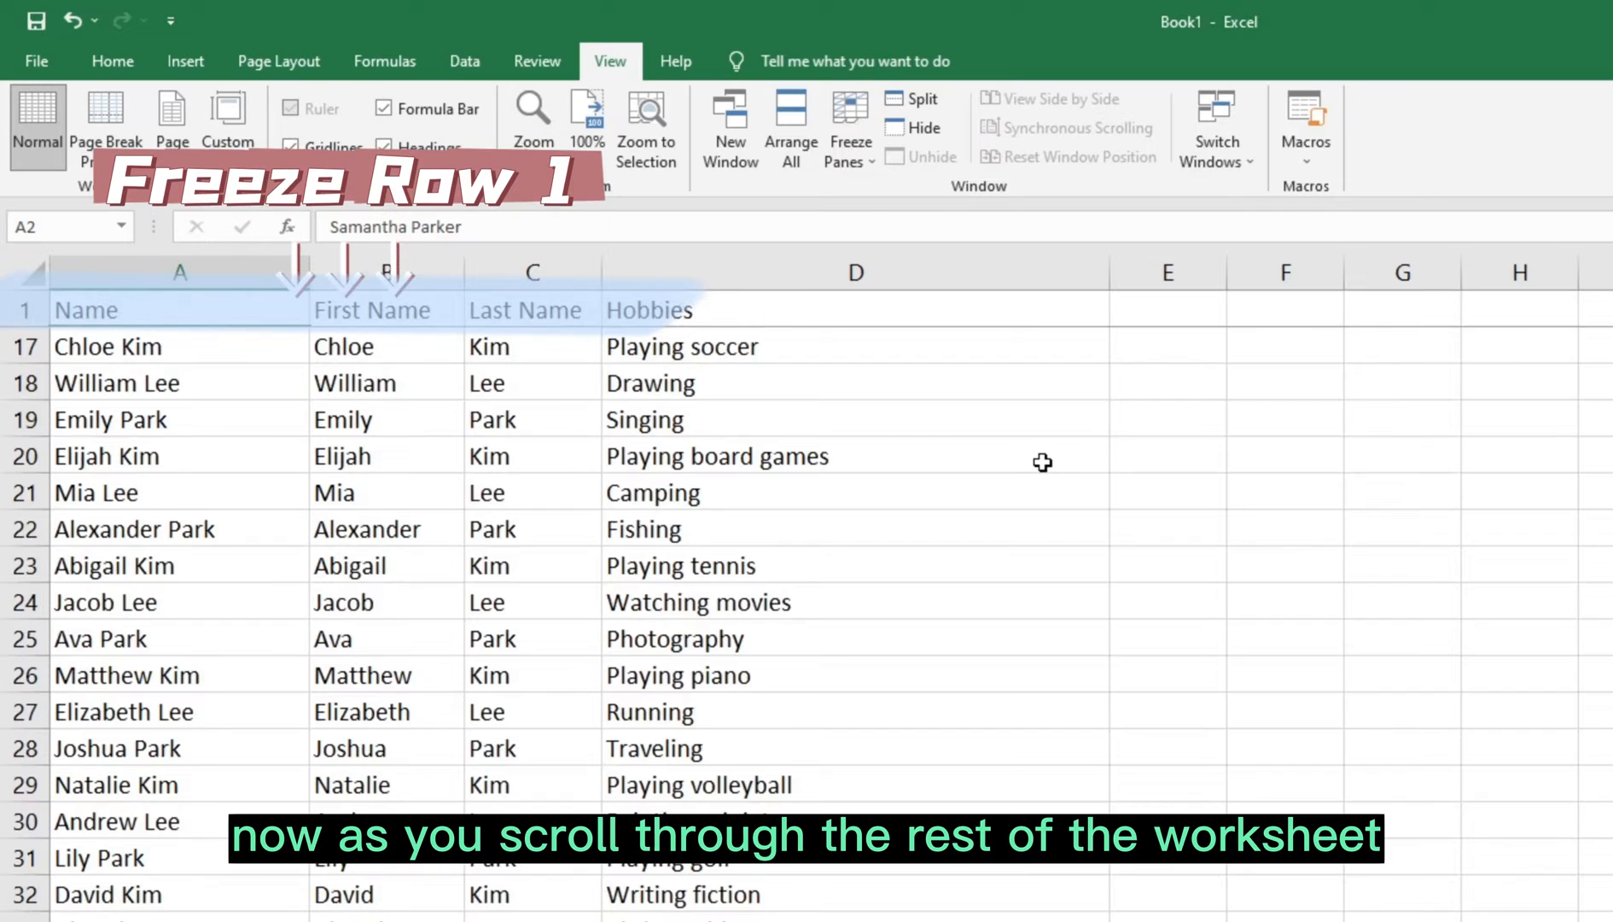
scroll(1042, 462, "up", 5)
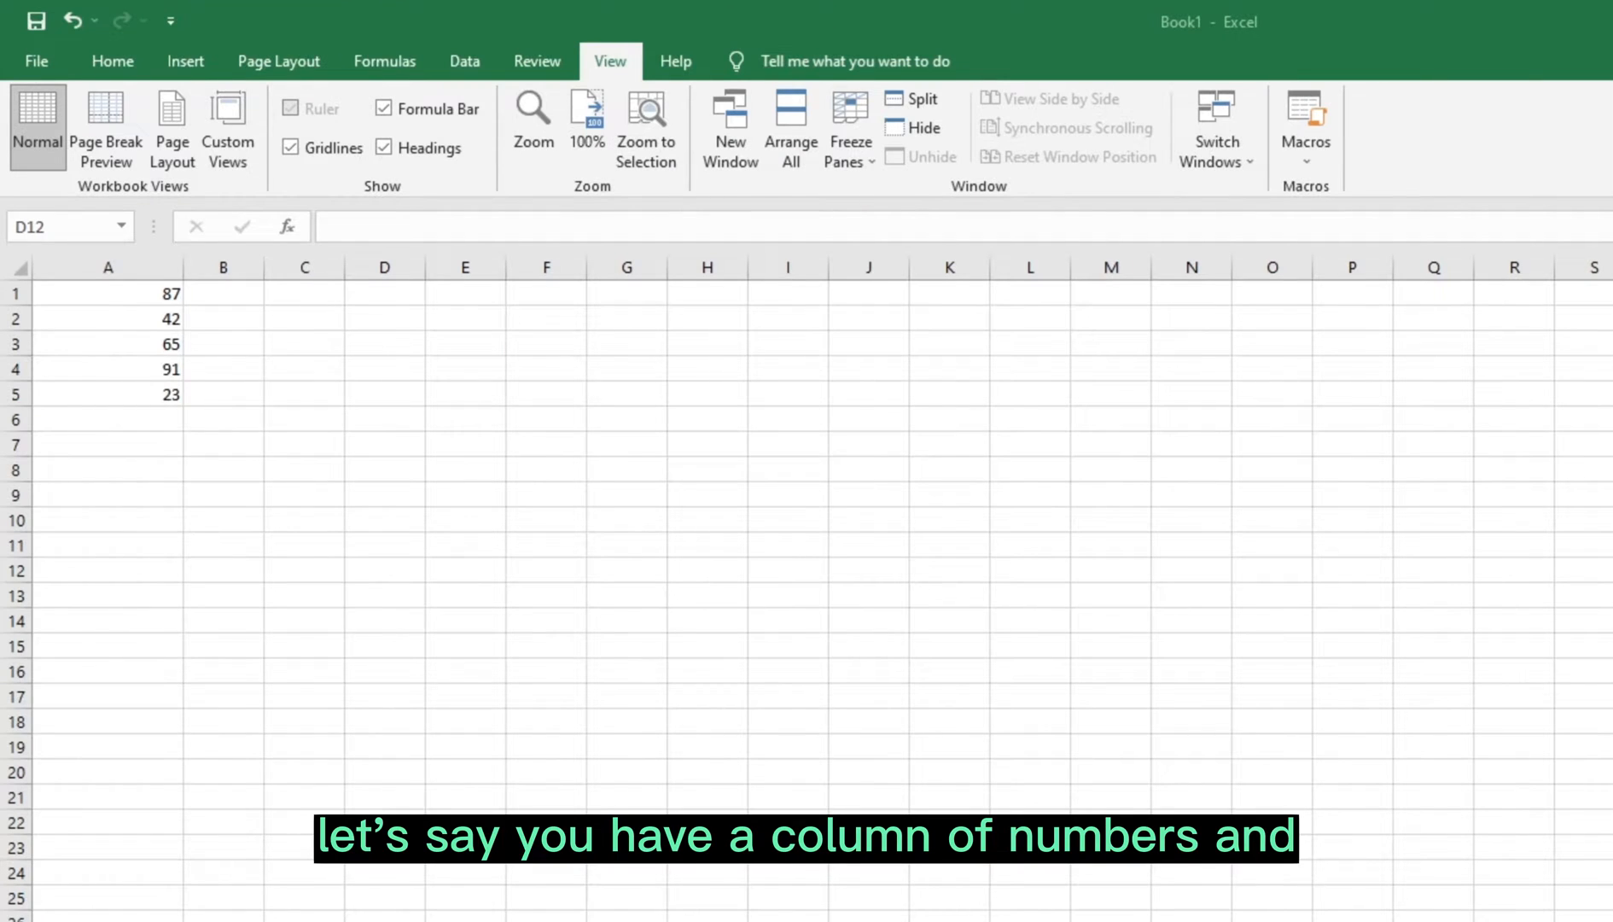
Step: Sum the five numbers in column A by entering =SUM(A1:A5) in cell A6
key("alt+Tab")
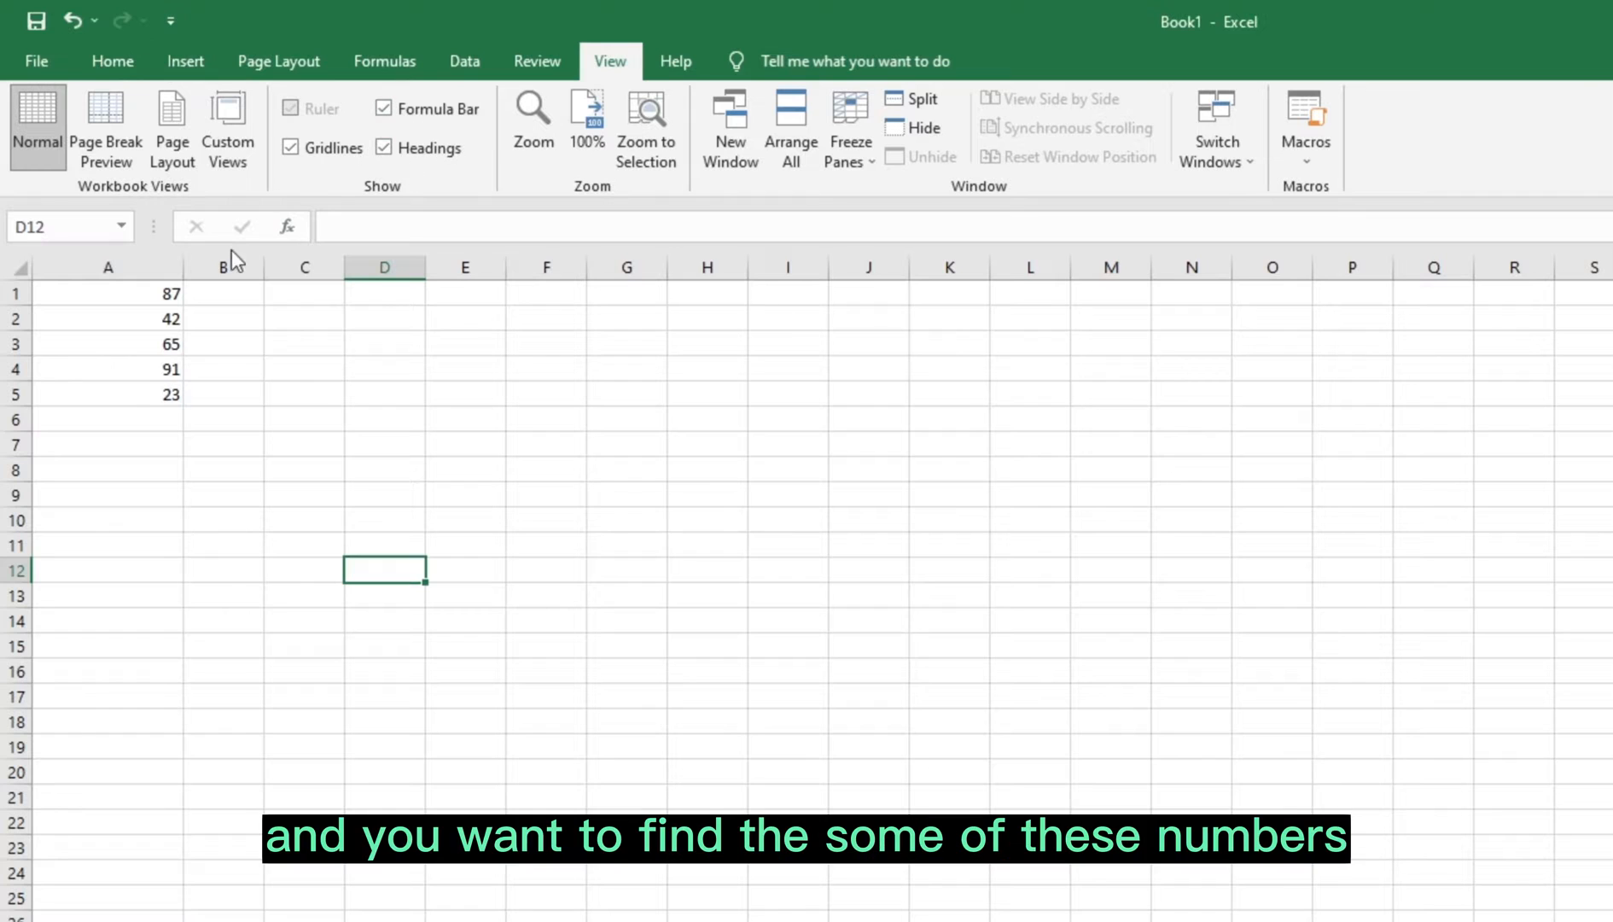
left_click_drag(145, 288, 151, 394)
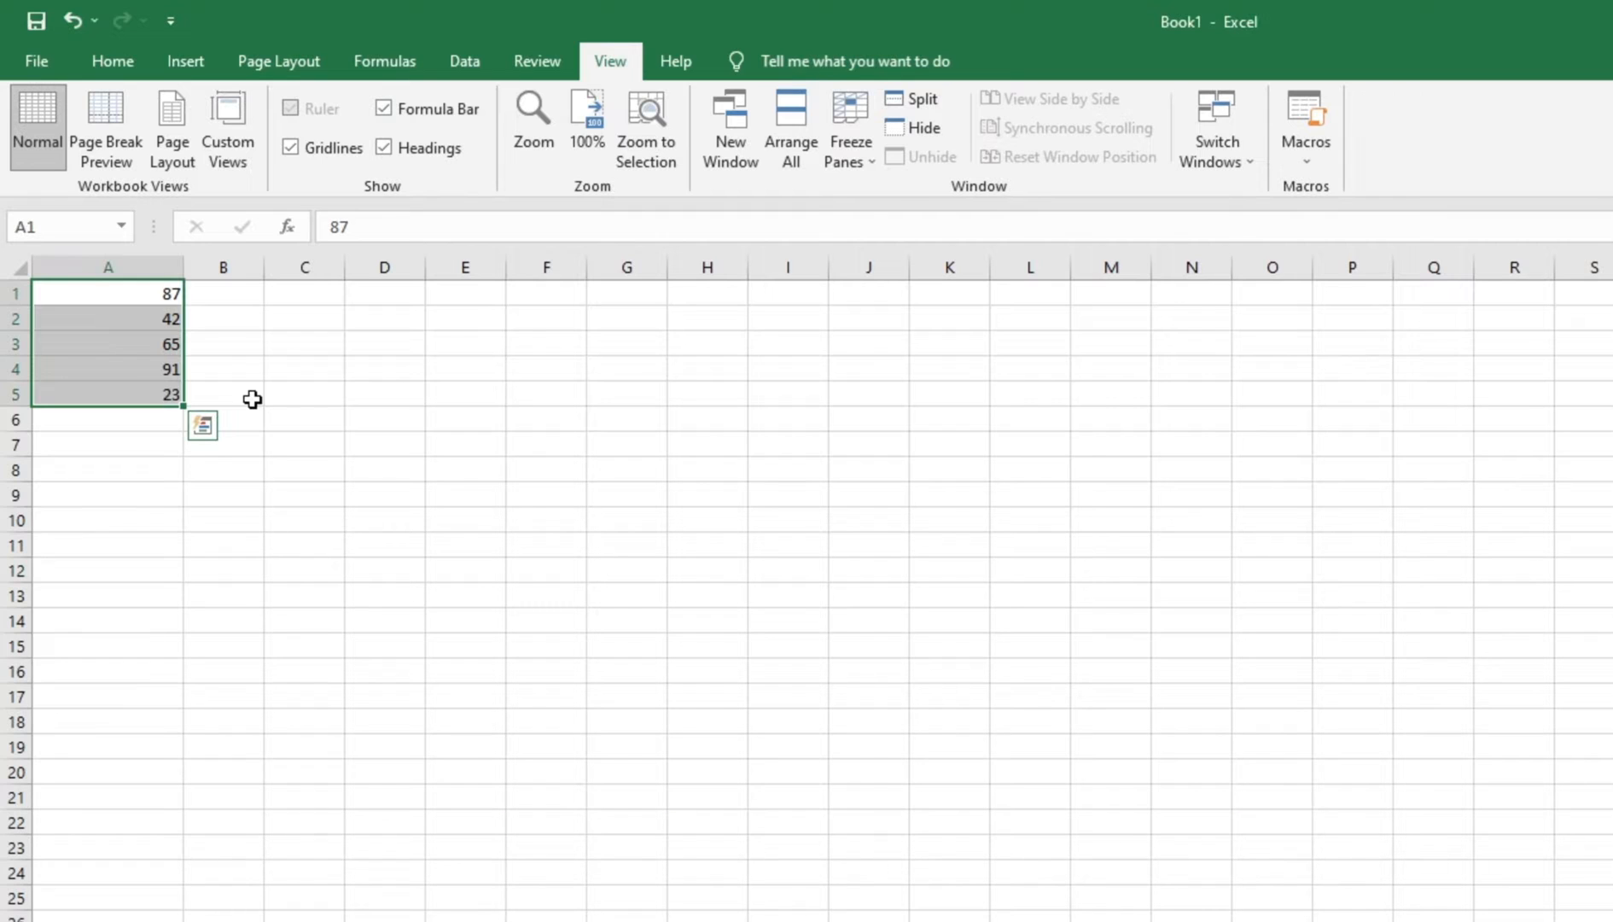
left_click(56, 420)
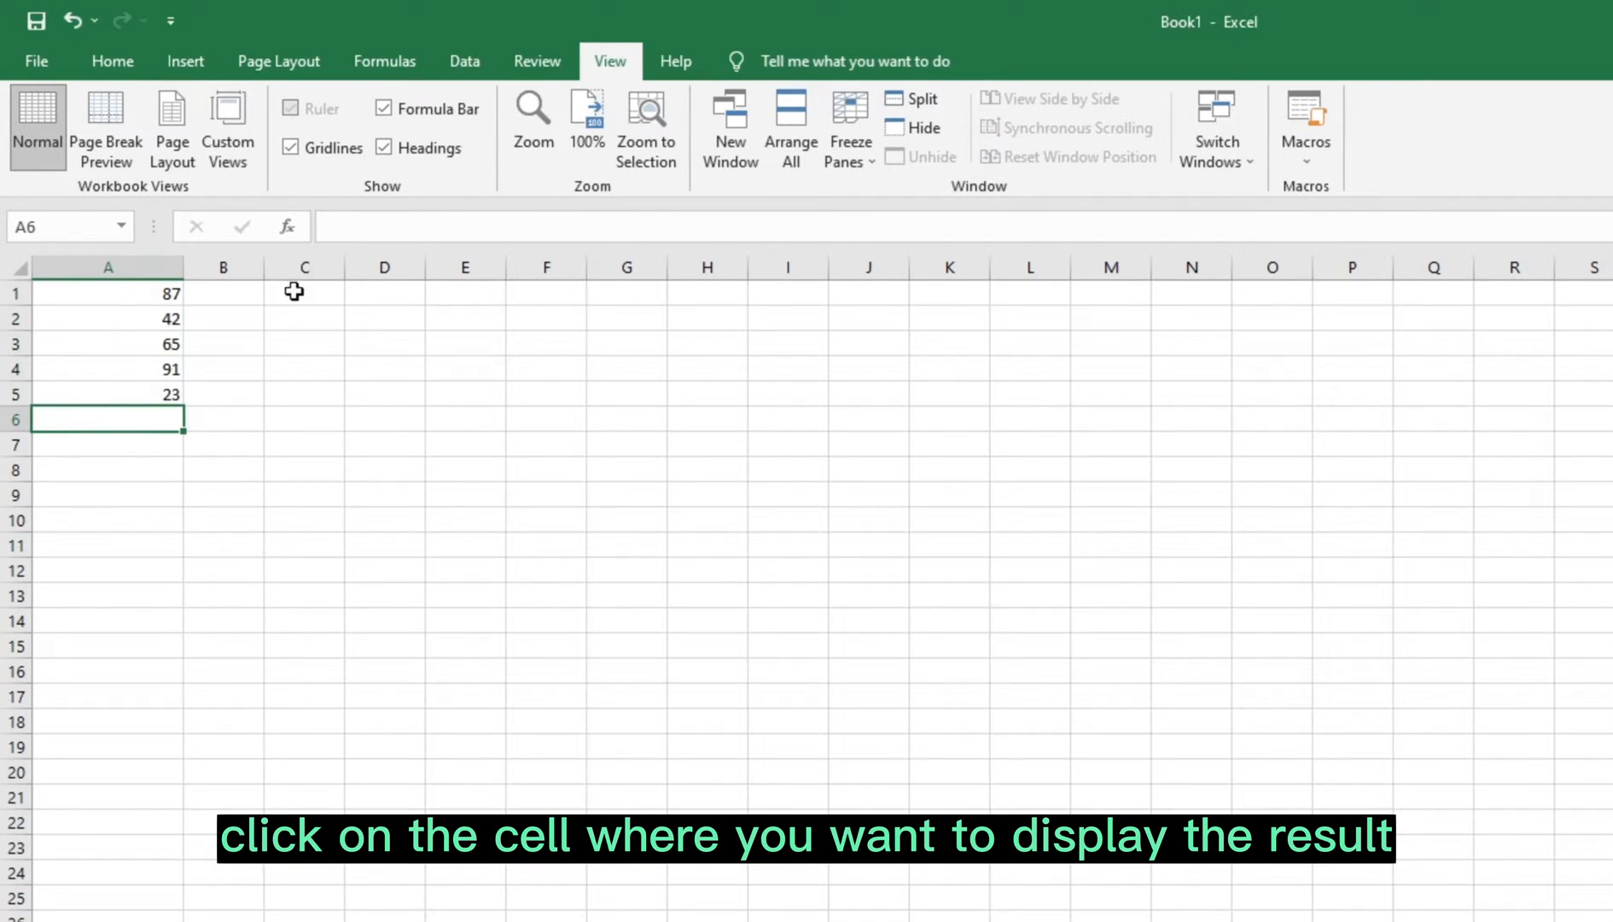
left_click(339, 224)
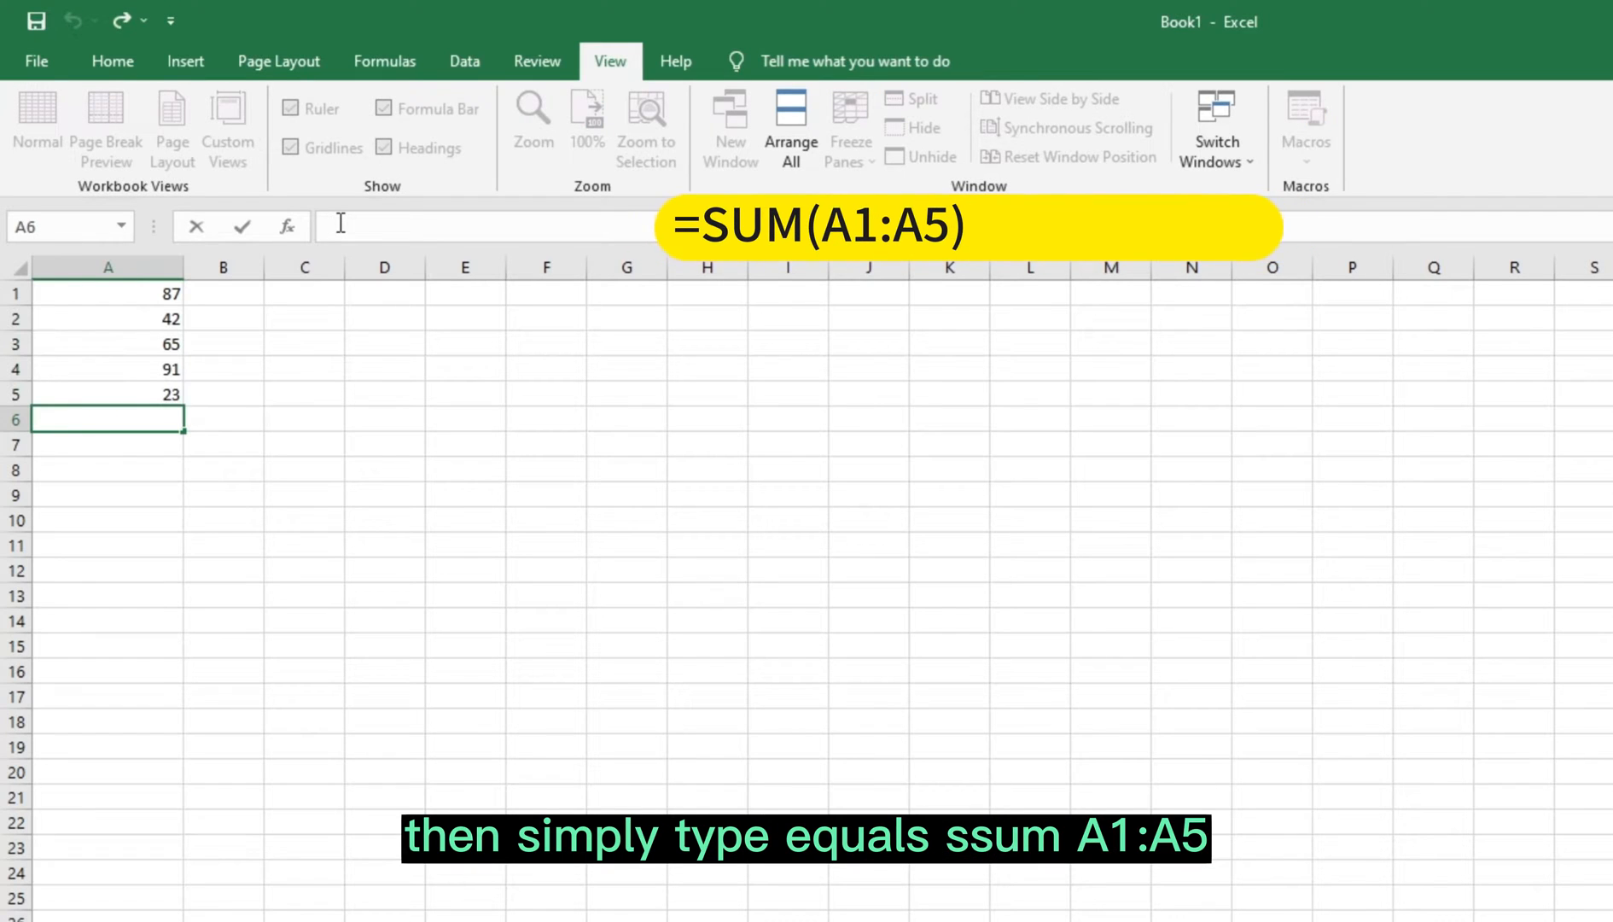
type("=SUM")
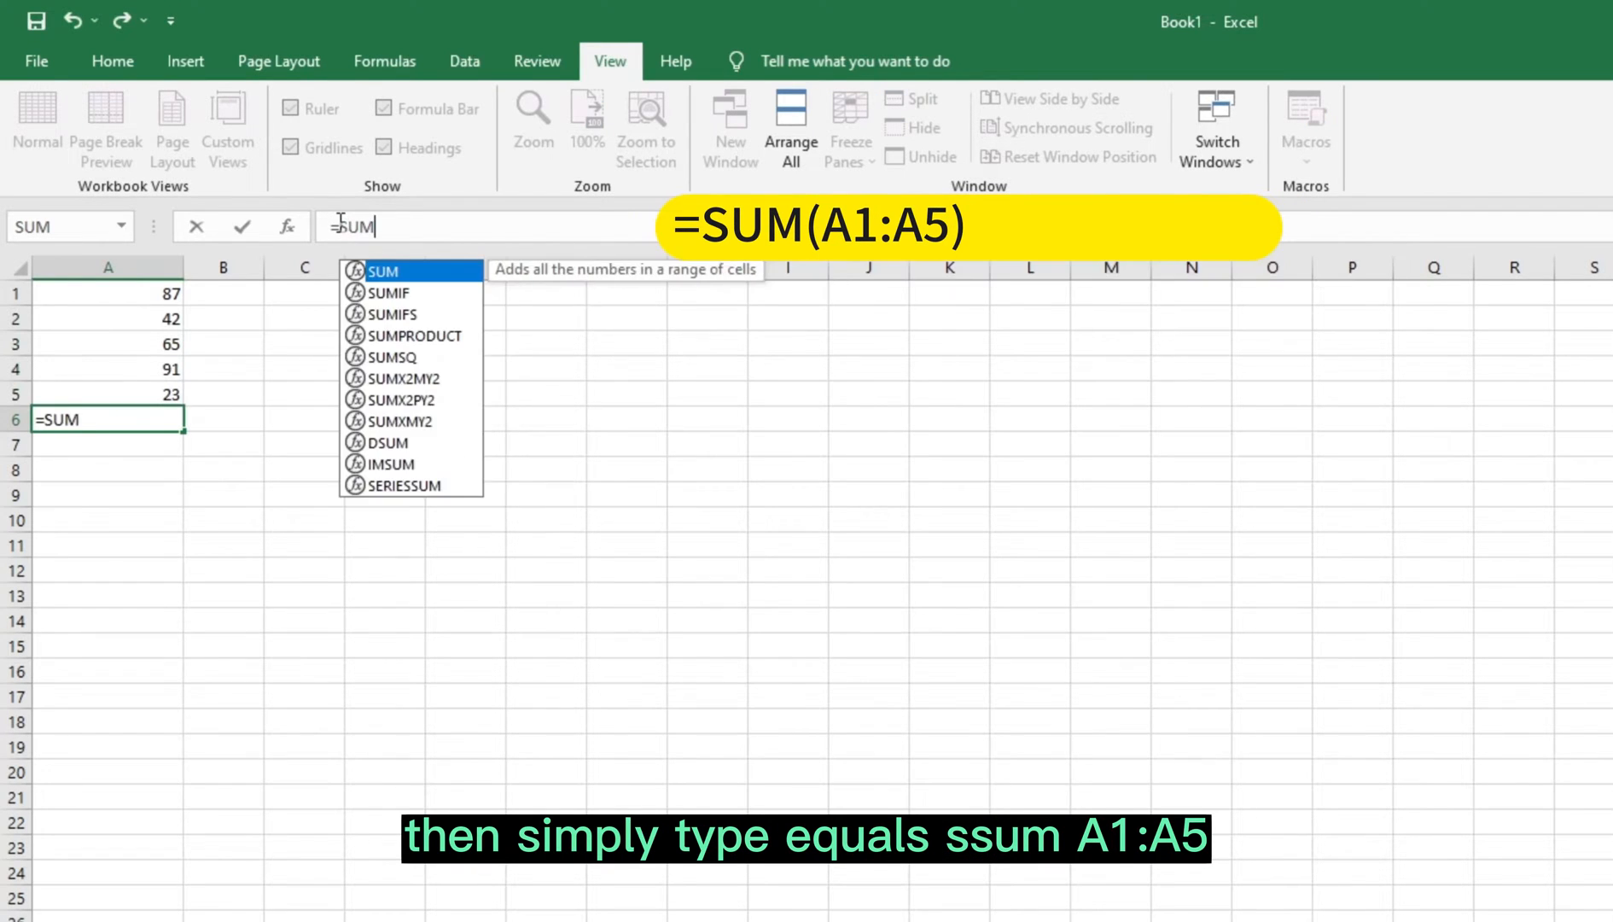
type("(A1")
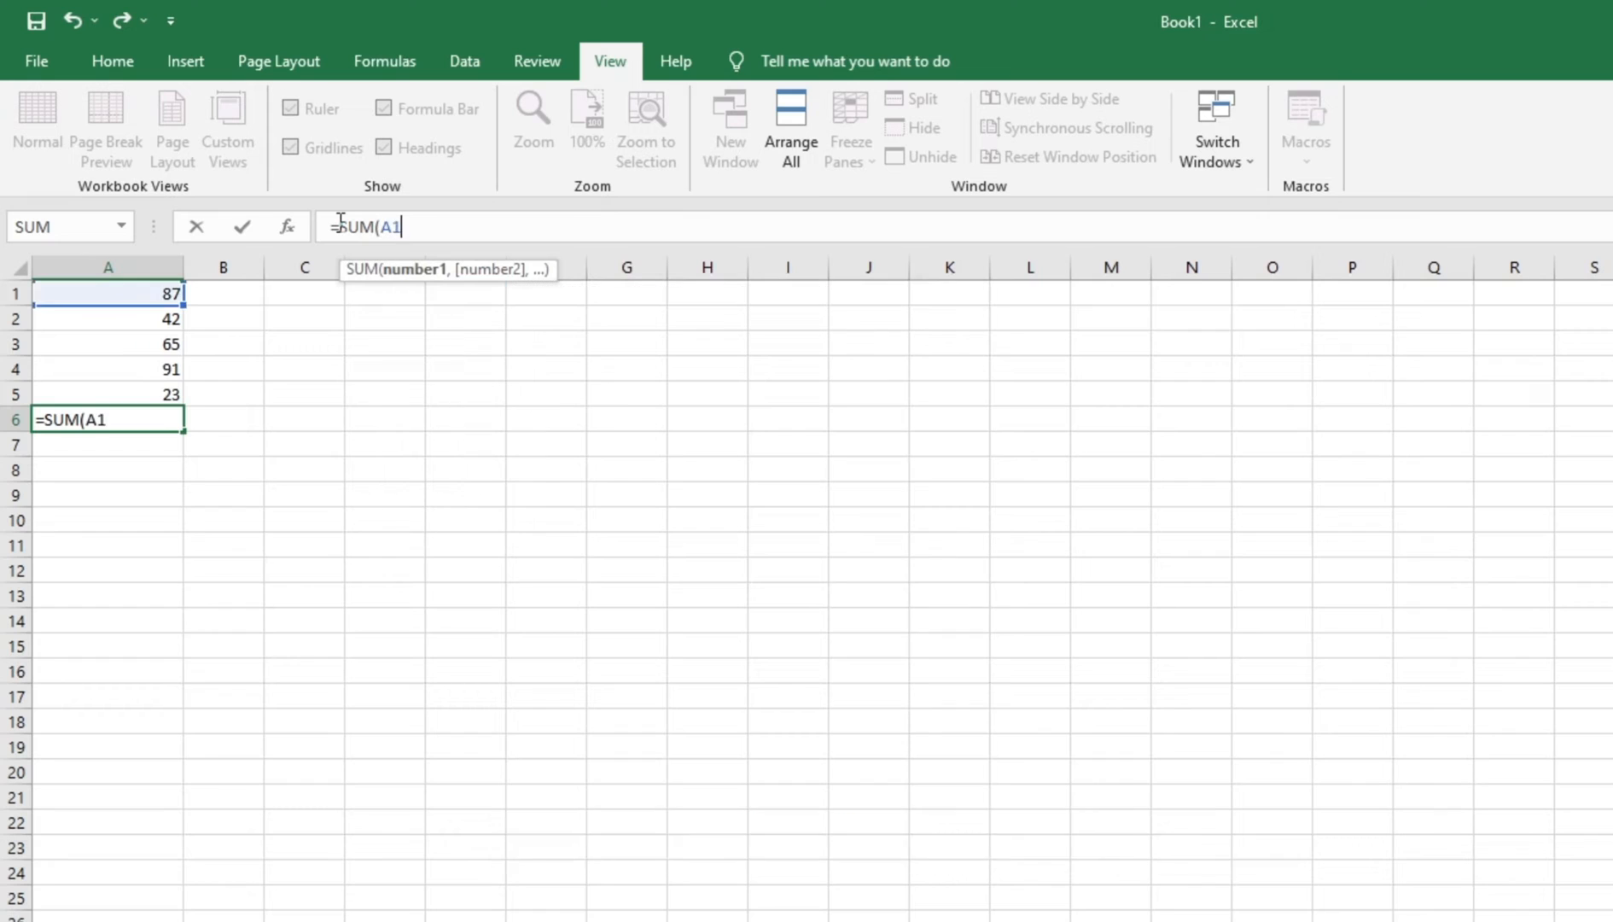
type(":A5)")
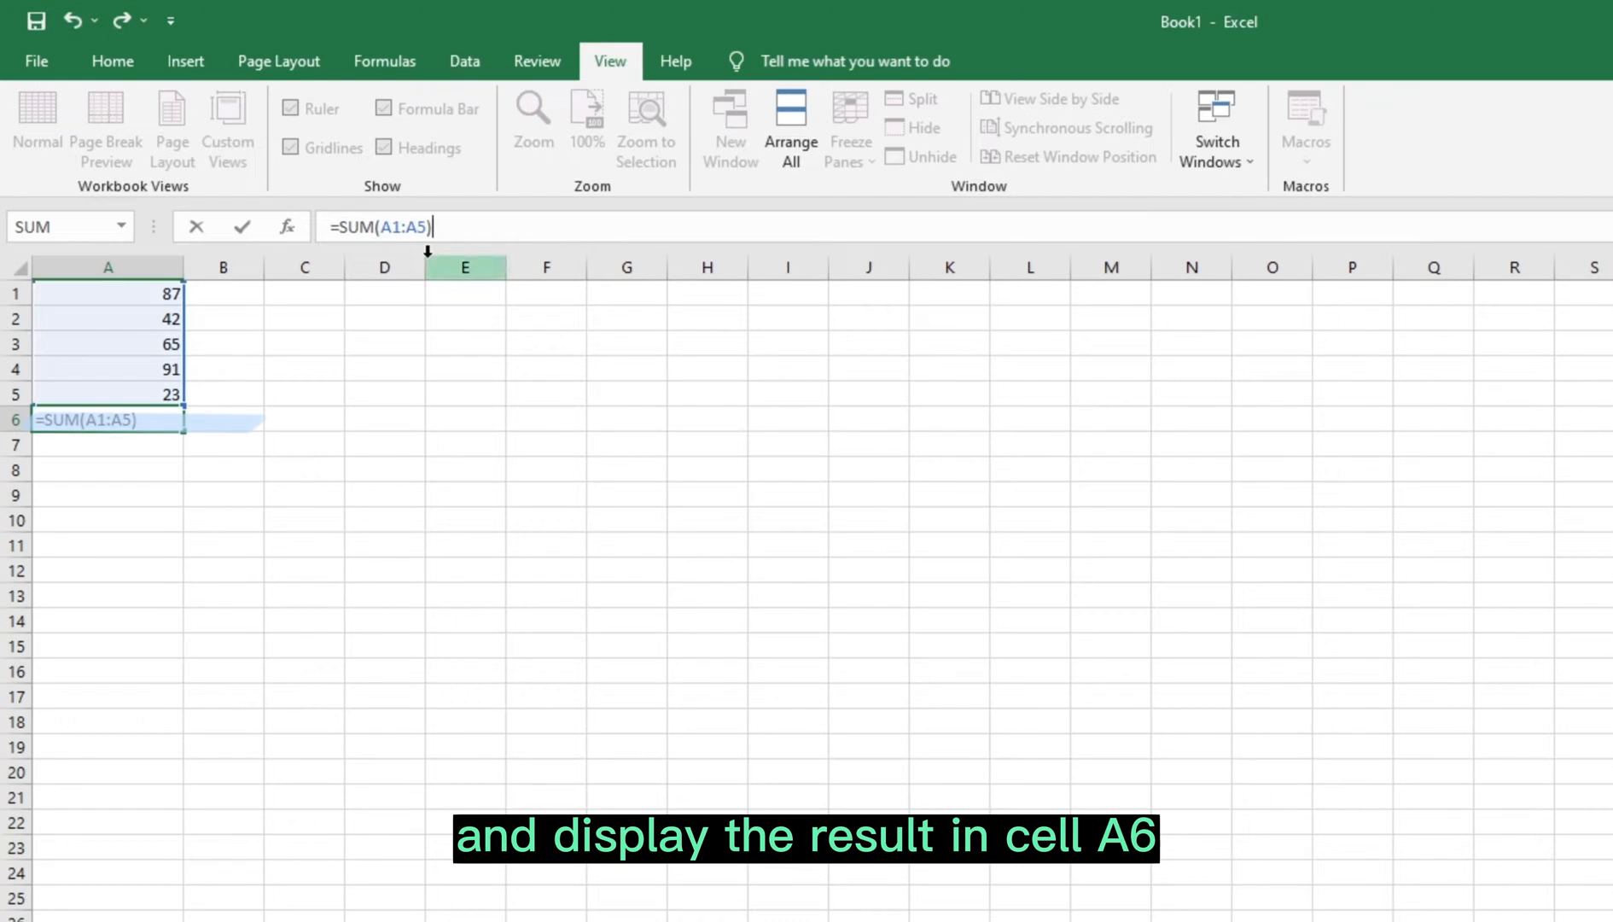
key("Return")
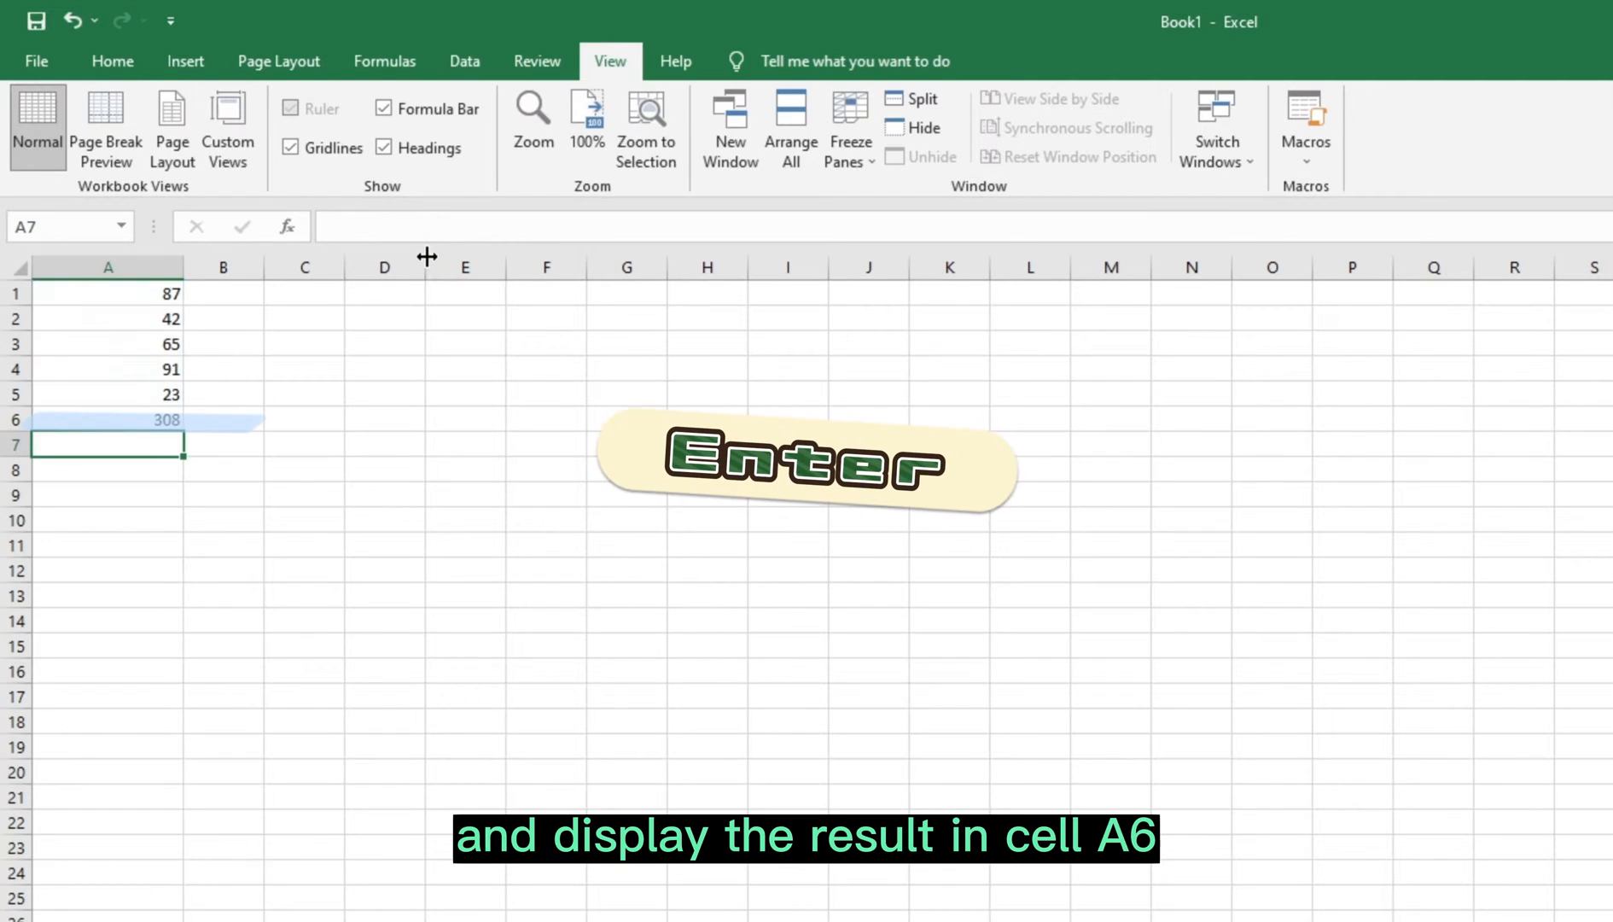
left_click(173, 420)
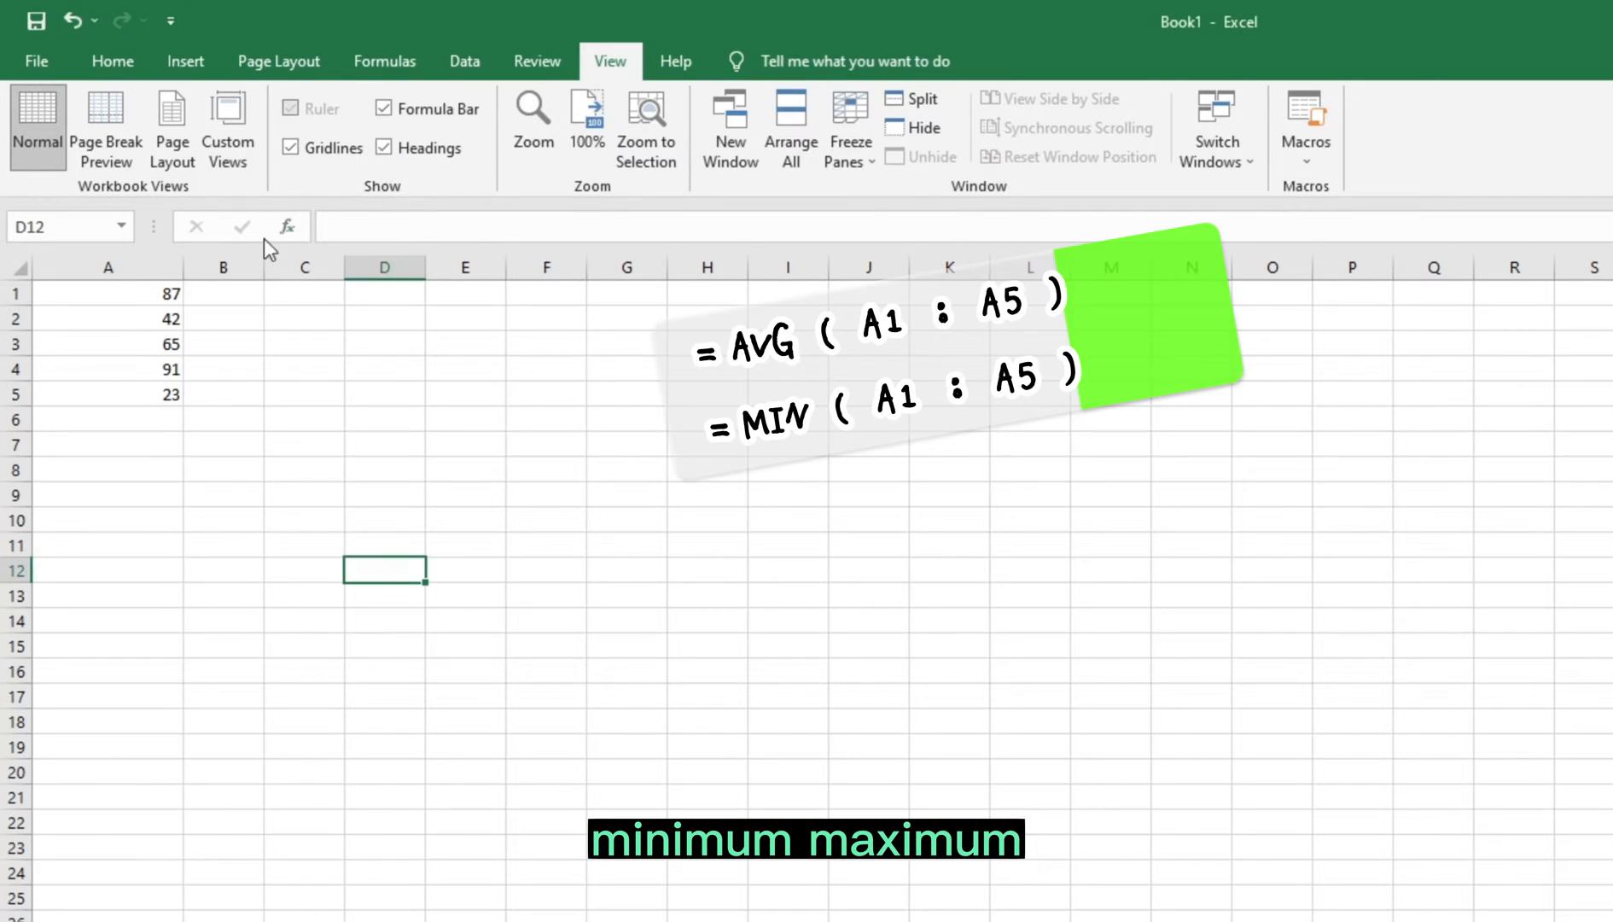
Step: Write the formula =SUM(A1:A5) again in the empty cell A6 below the numbers
left_click_drag(143, 295, 150, 386)
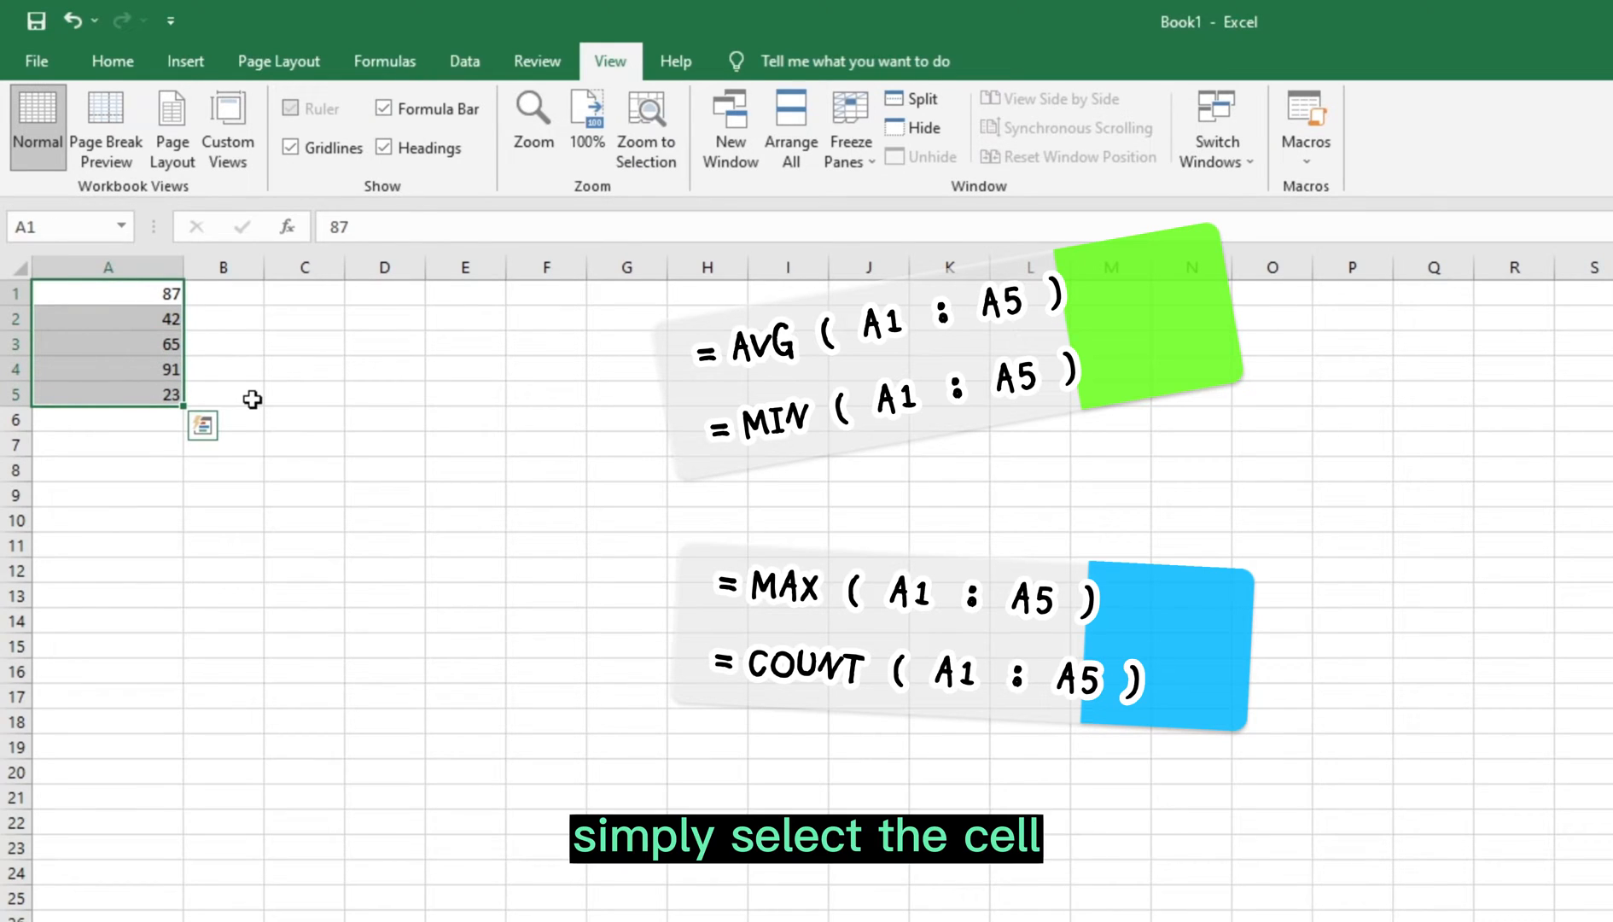
left_click(49, 420)
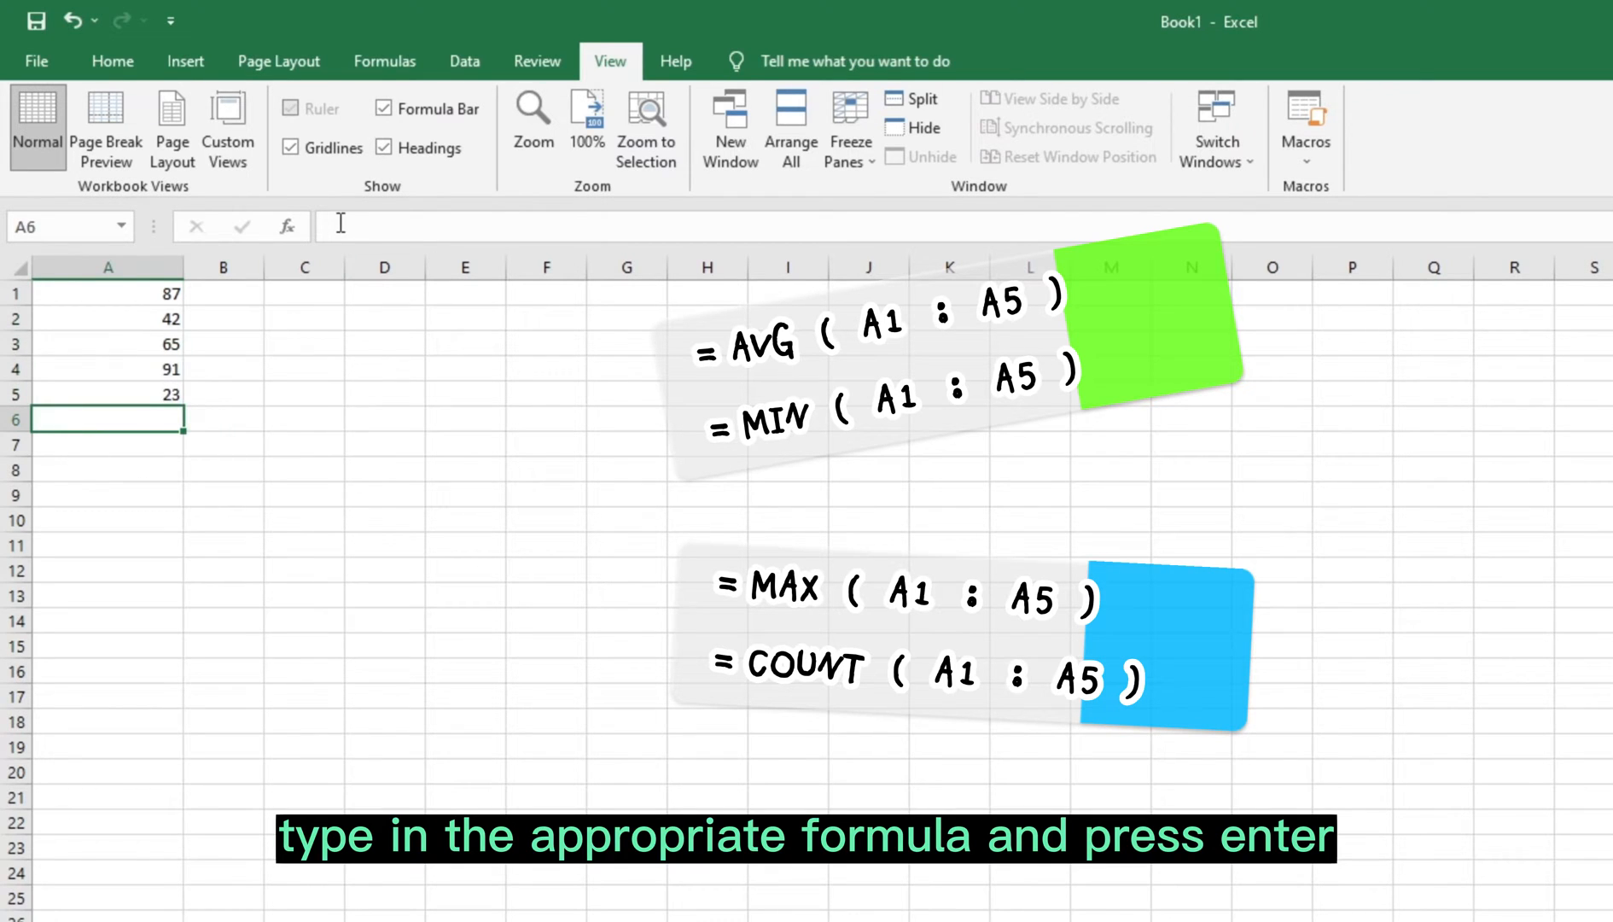
left_click(338, 225)
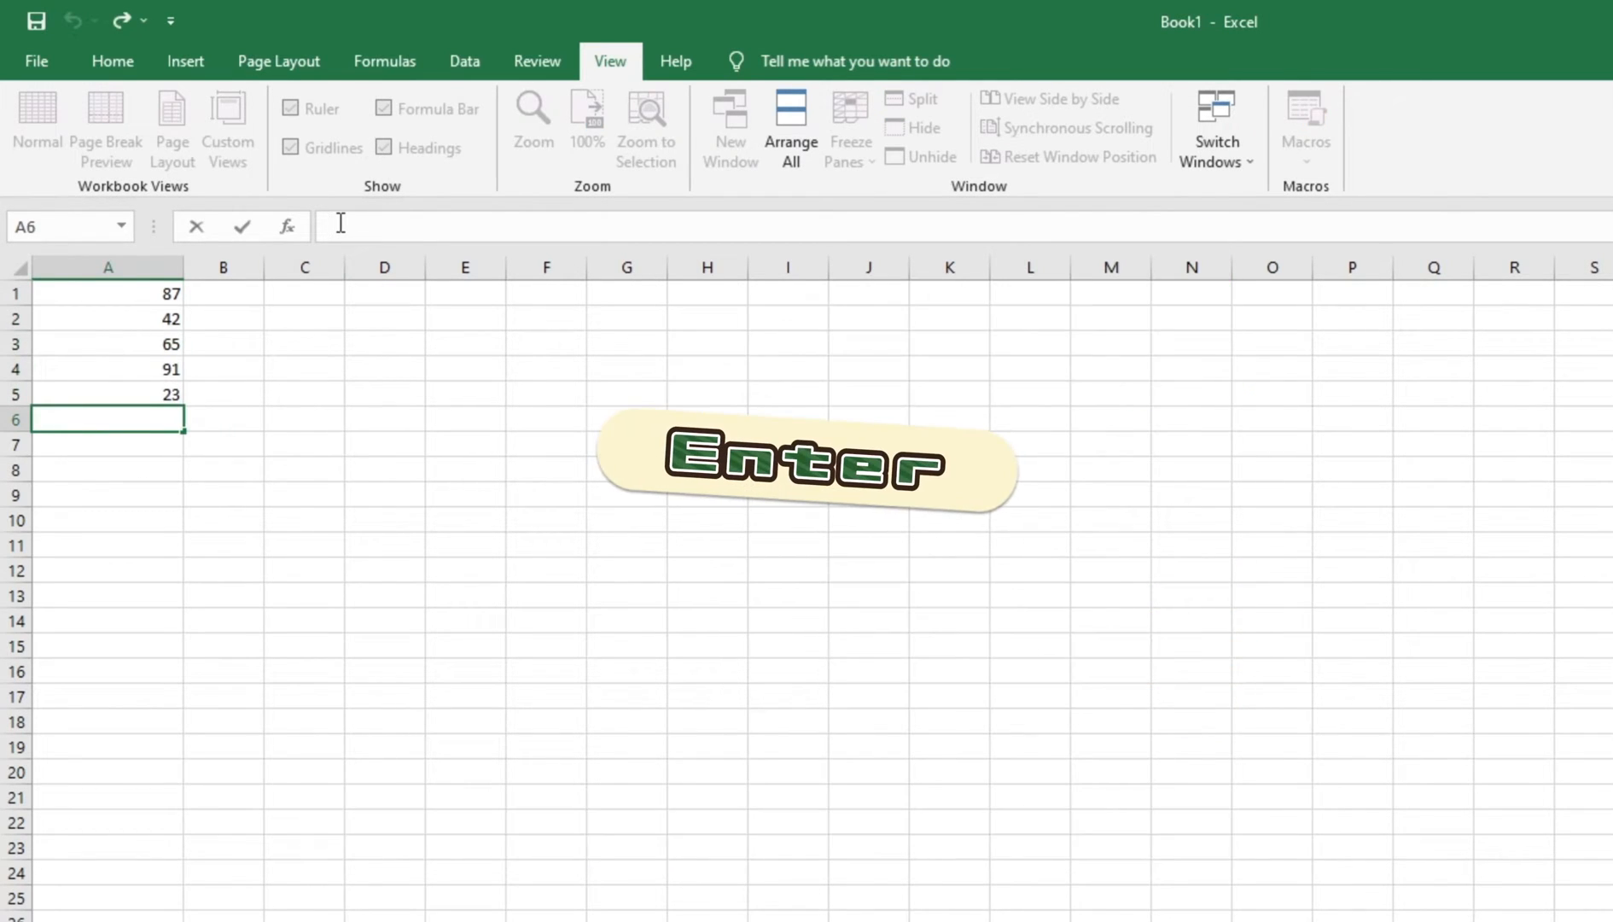
type("=SU")
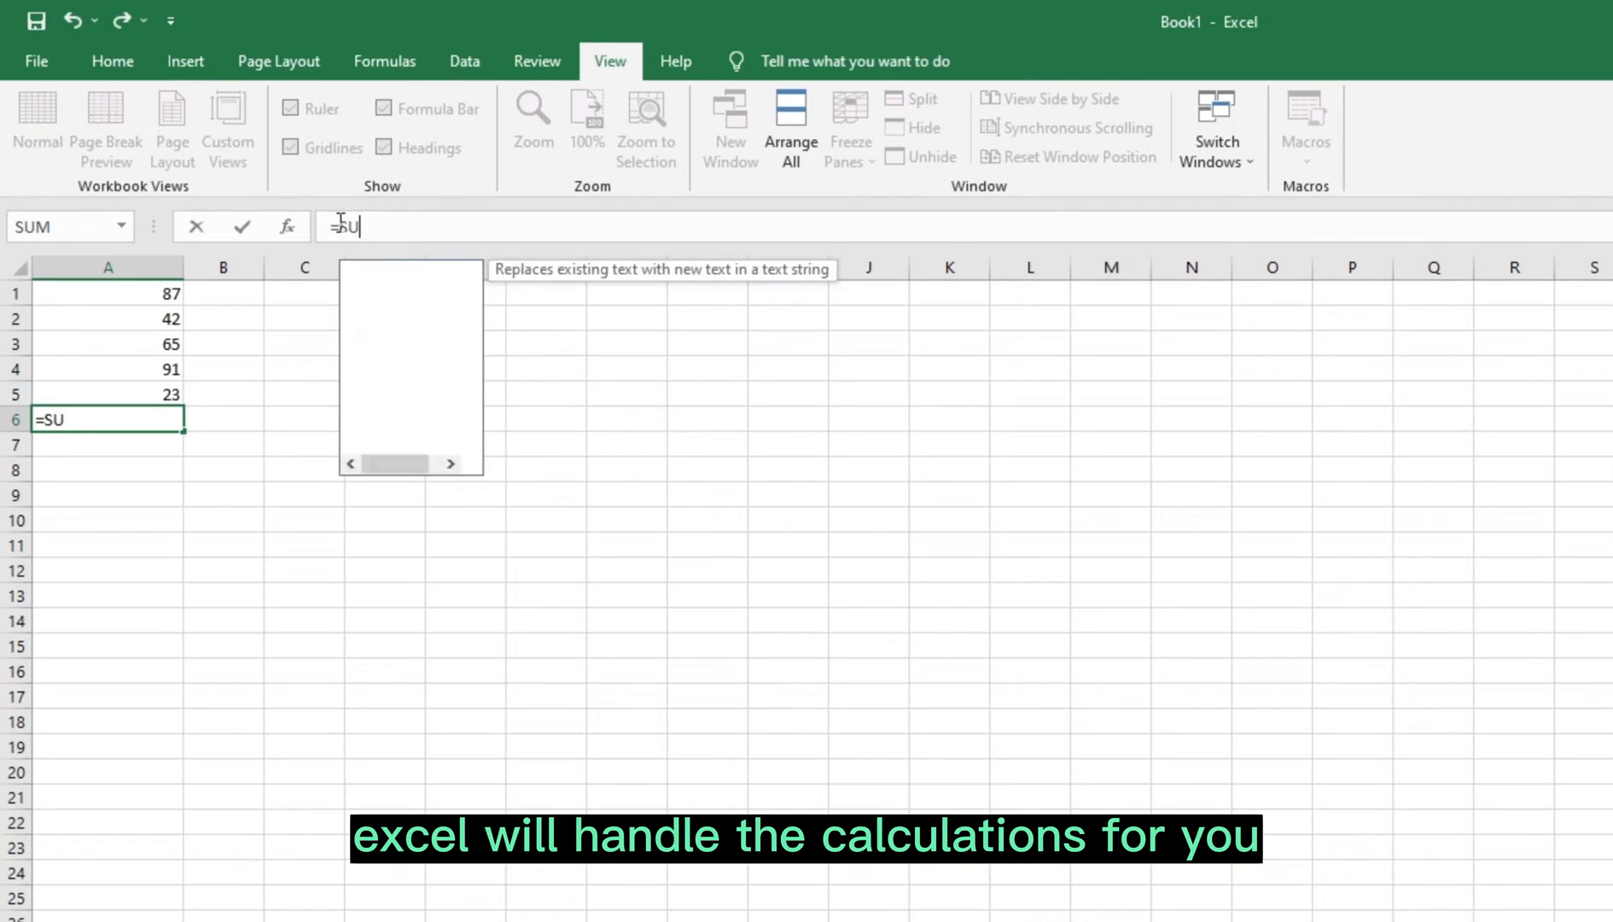
type("M(A1")
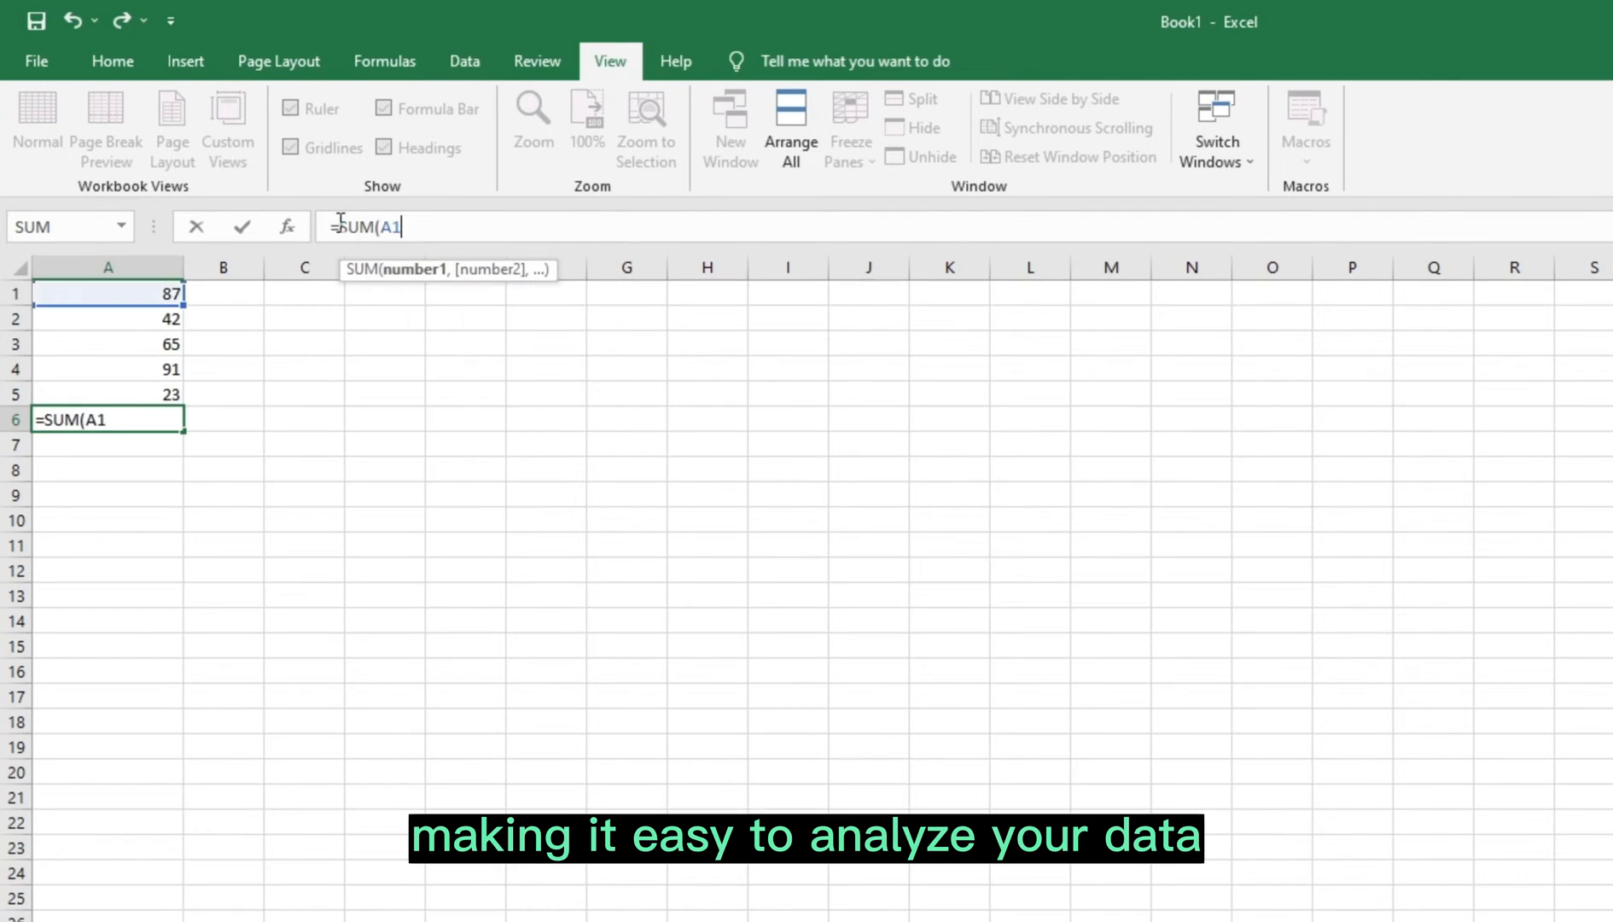
type(":A5")
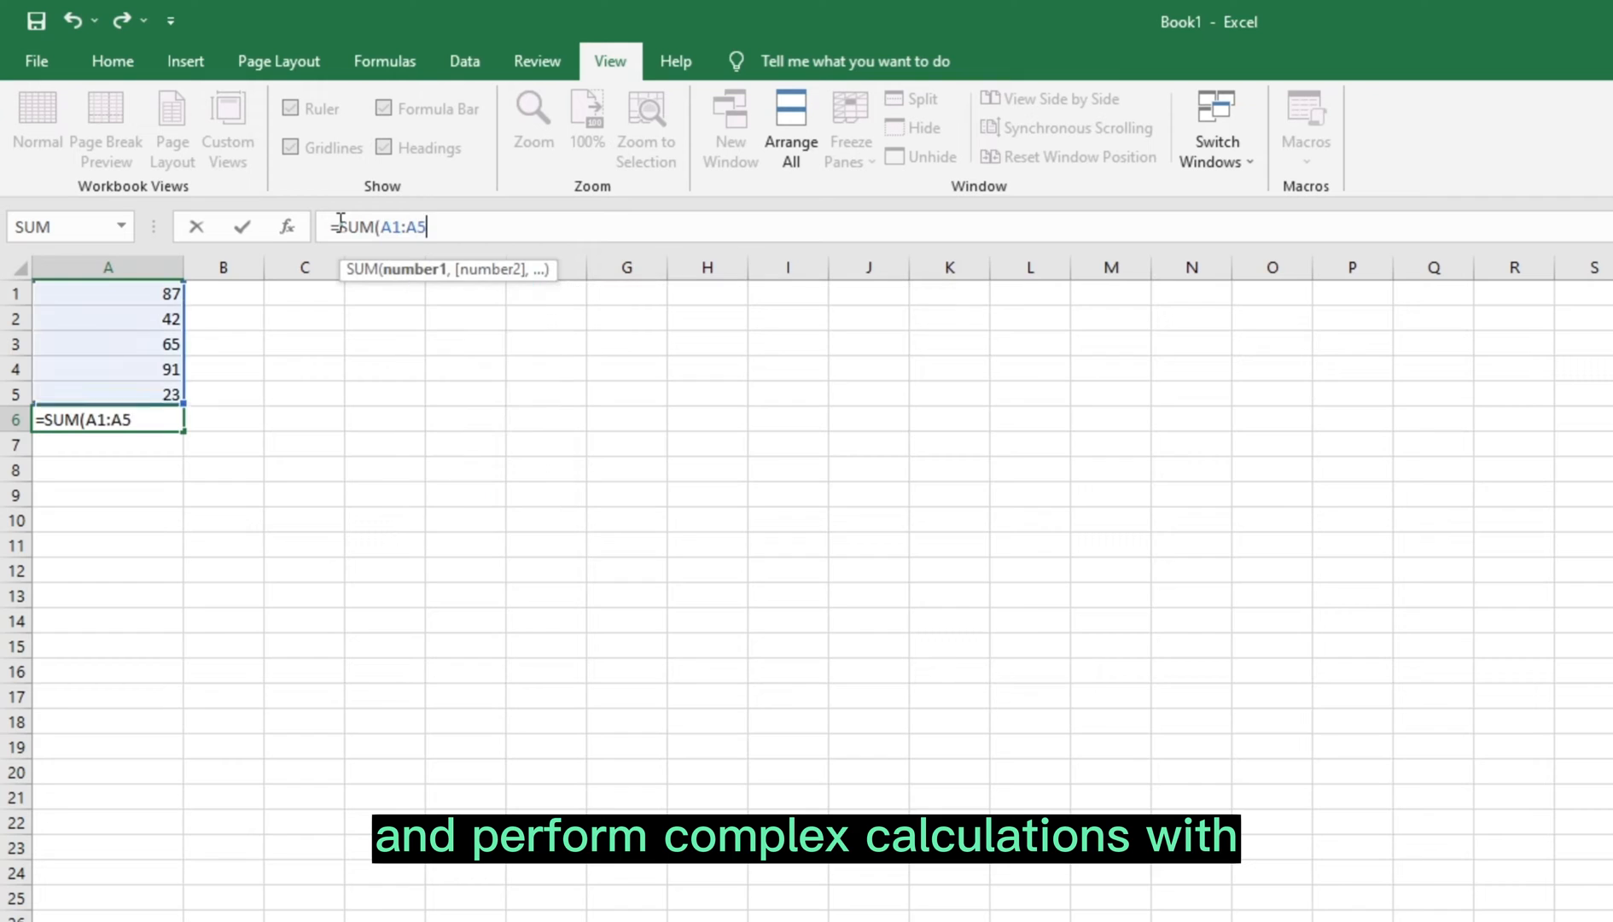
type(")")
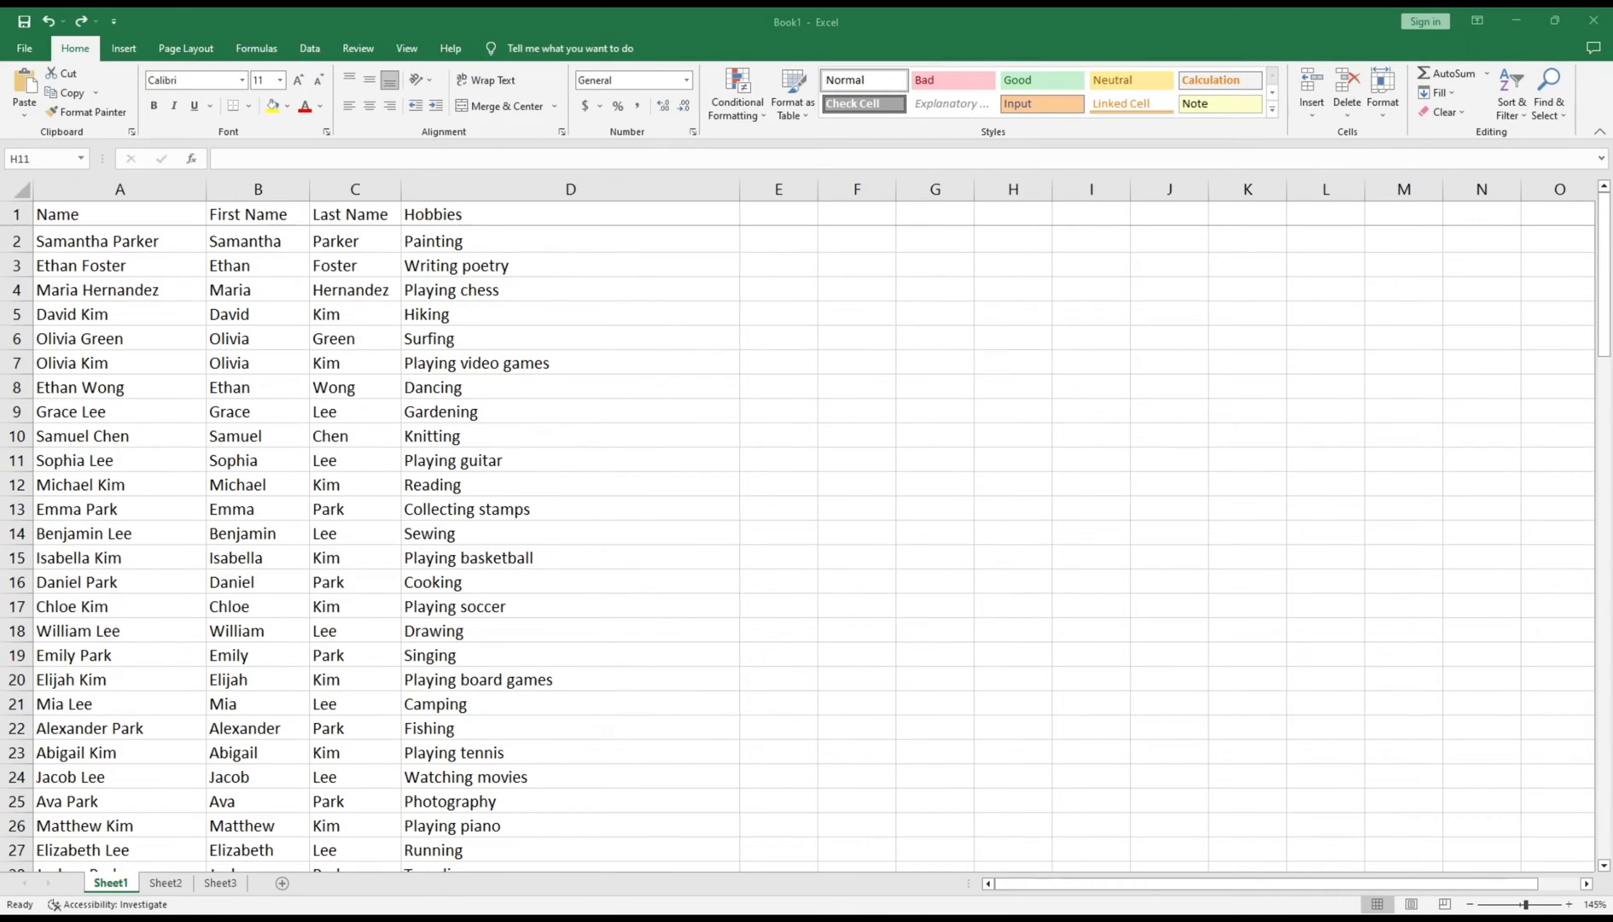
Step: Clear the hobbies in cells D5:D9 of the name list and undo the deletion
left_click(1013, 459)
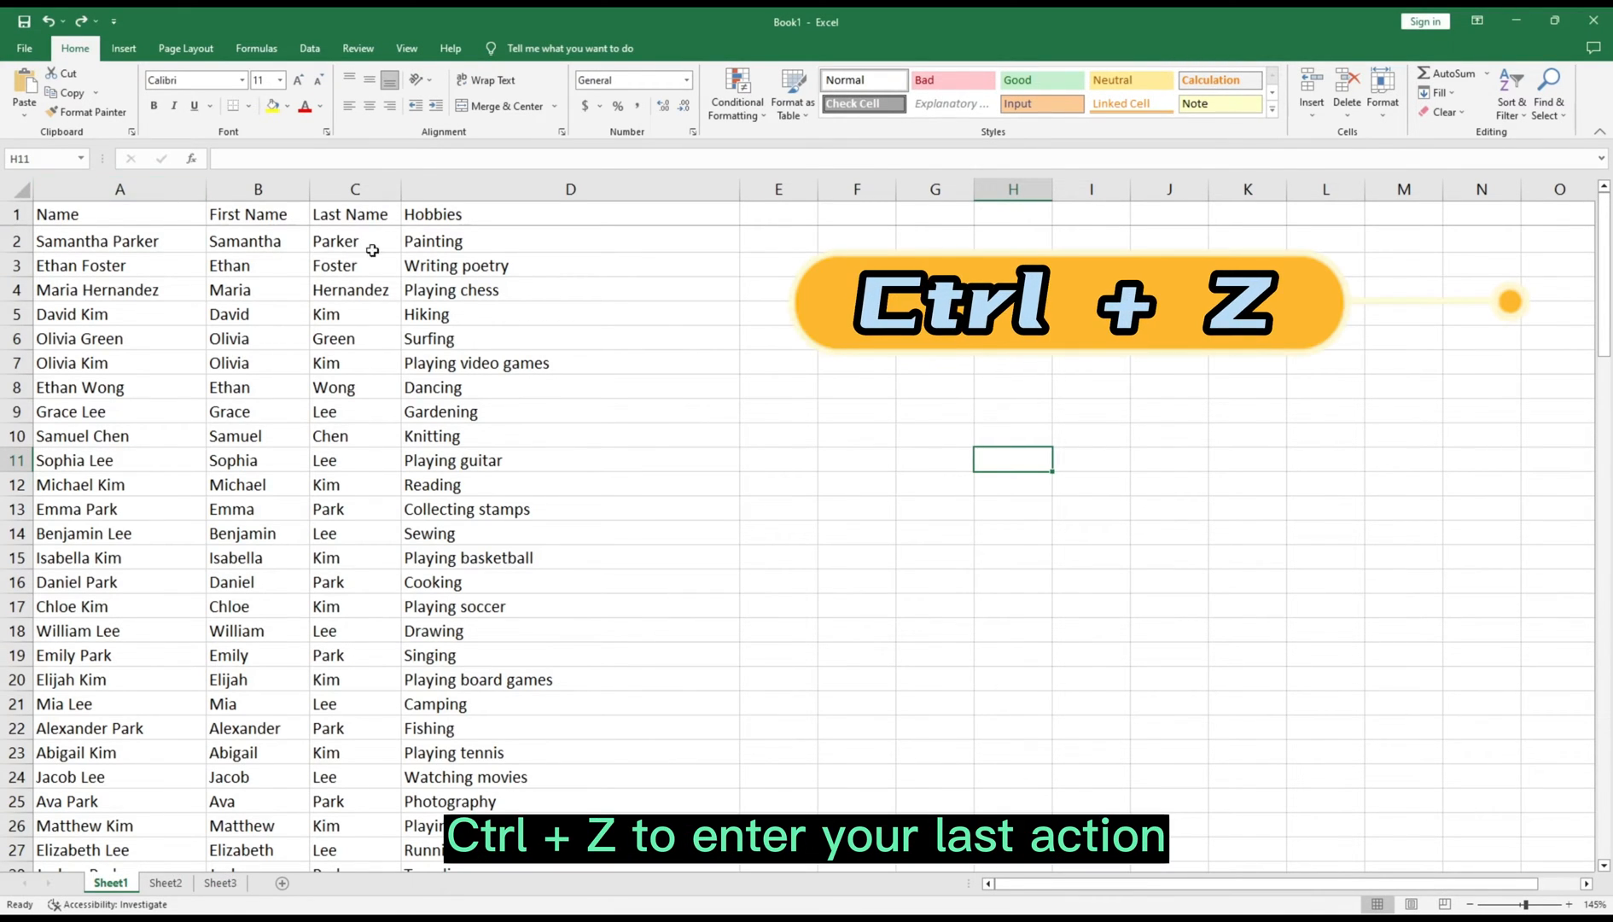
left_click_drag(431, 314, 507, 418)
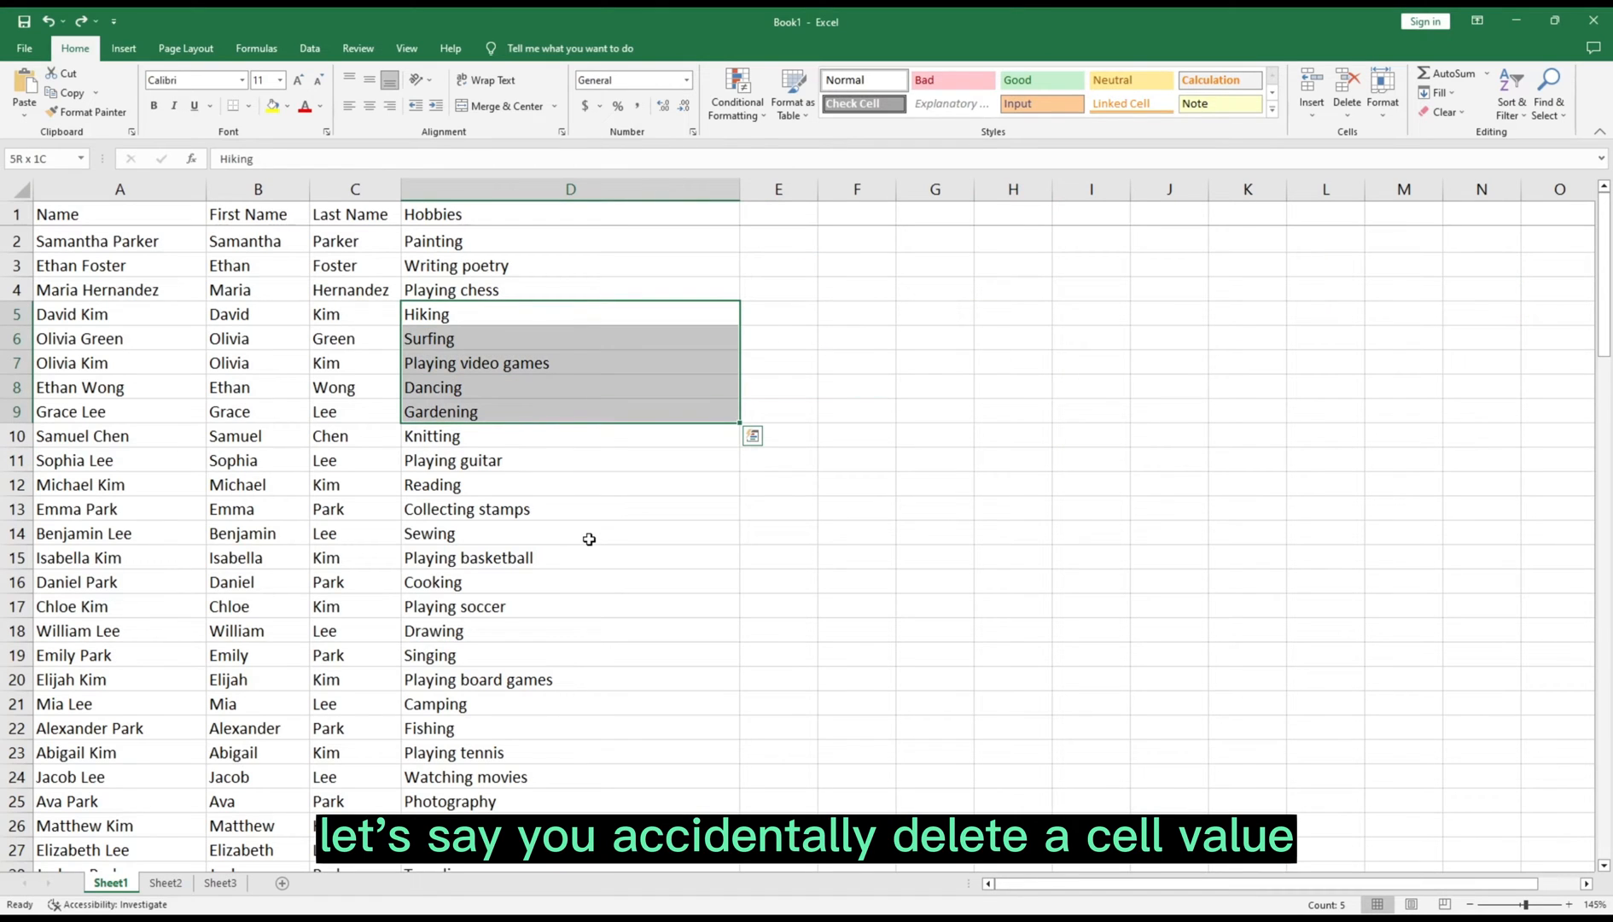
key("Delete")
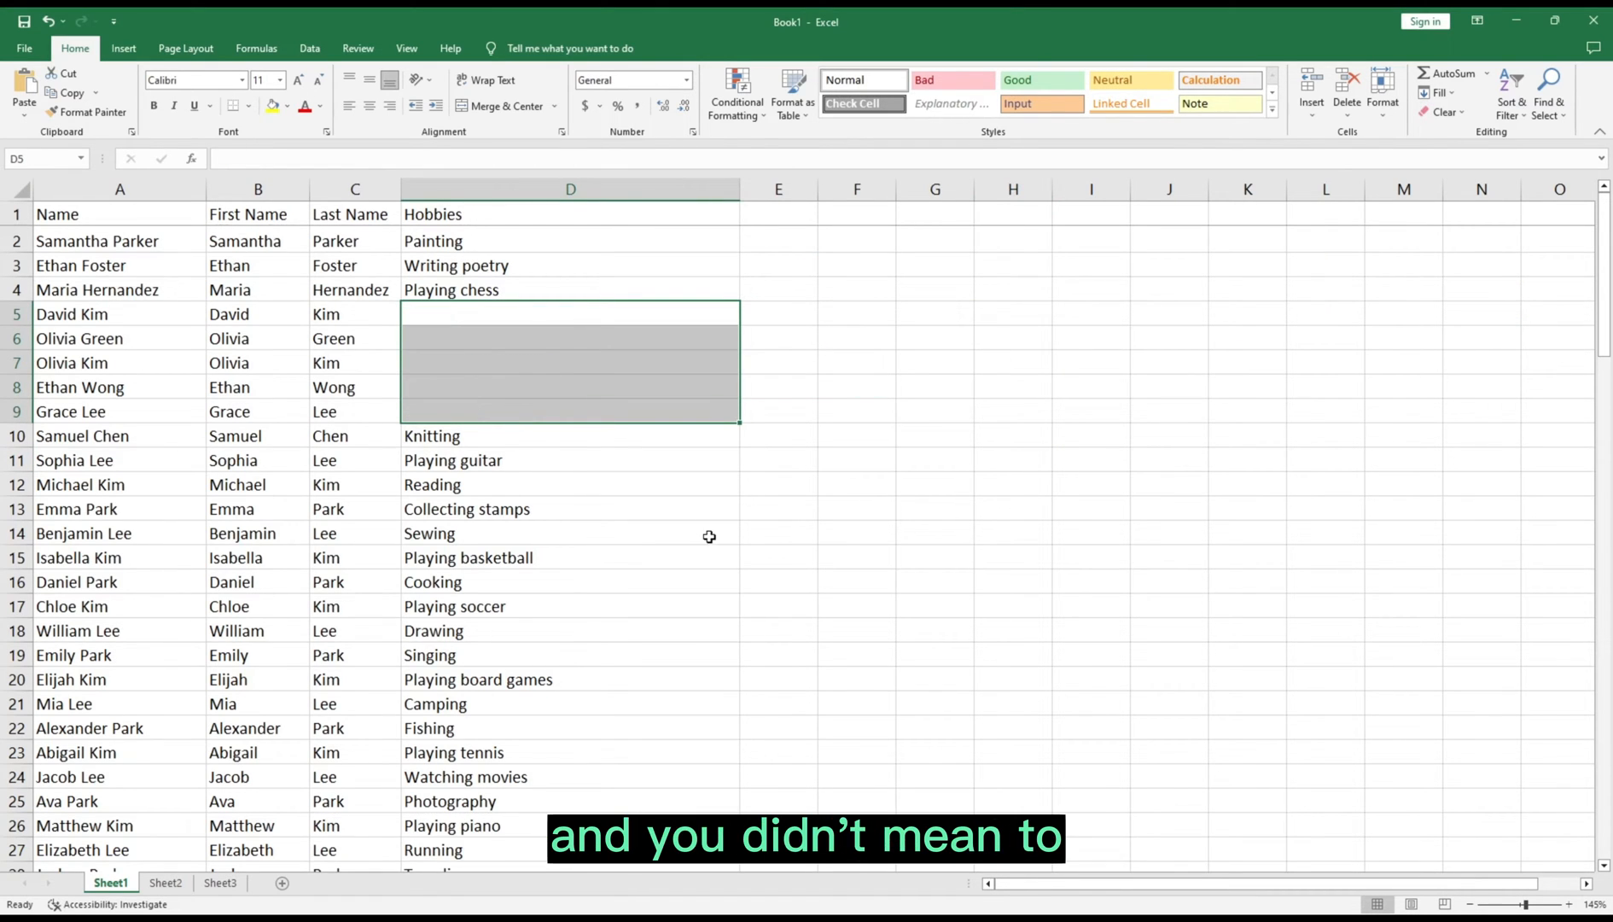
left_click(782, 483)
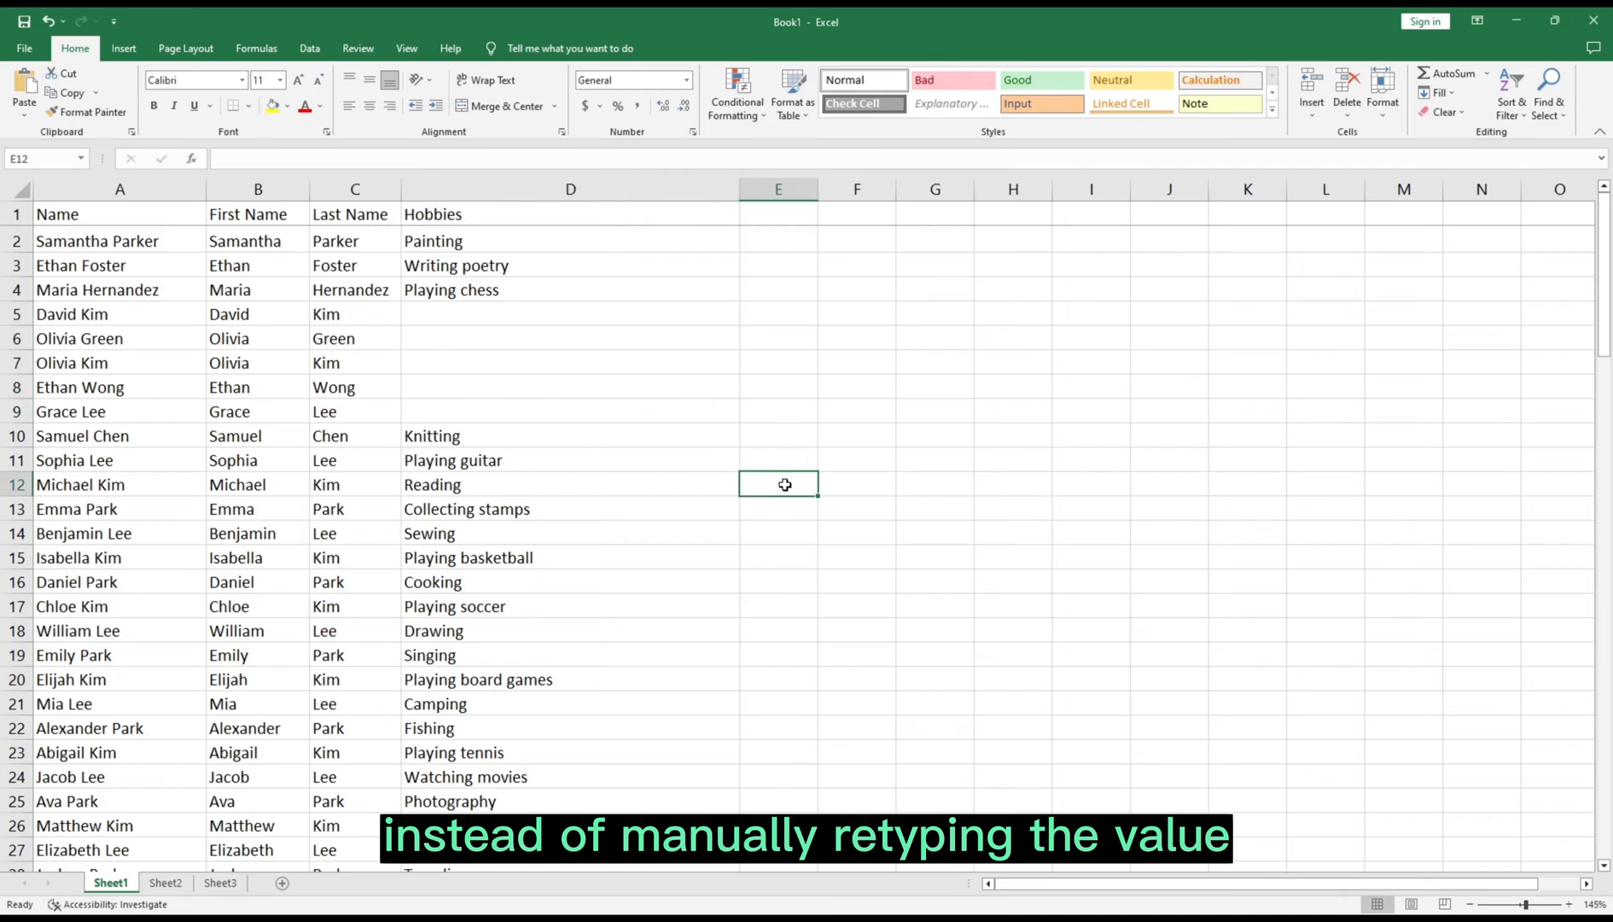
left_click(576, 318)
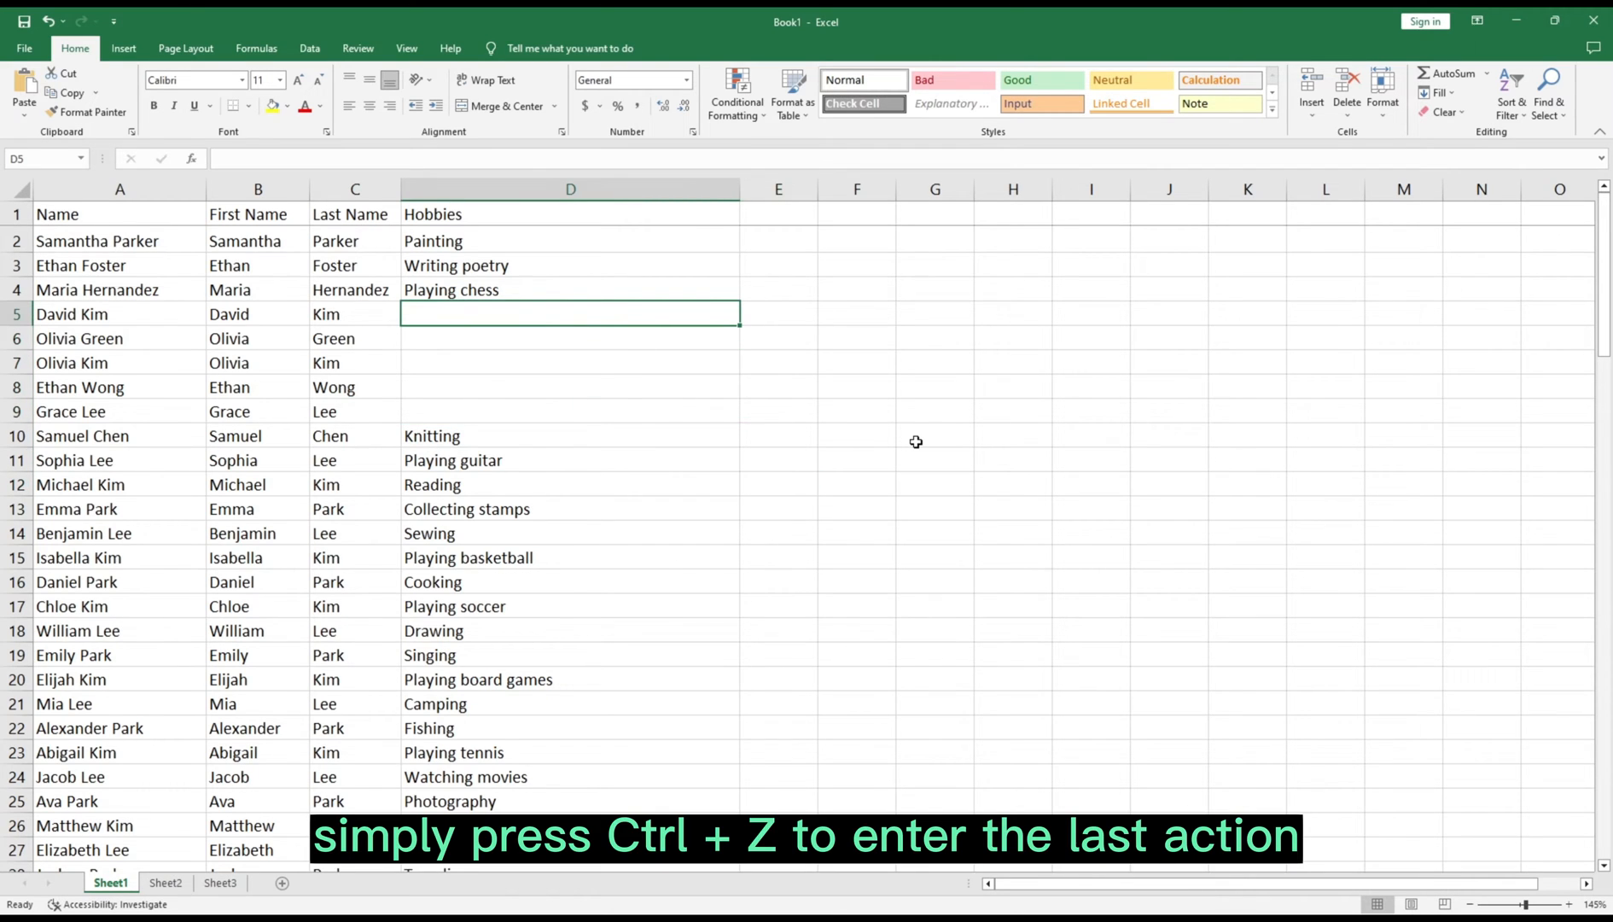
key("ctrl+z")
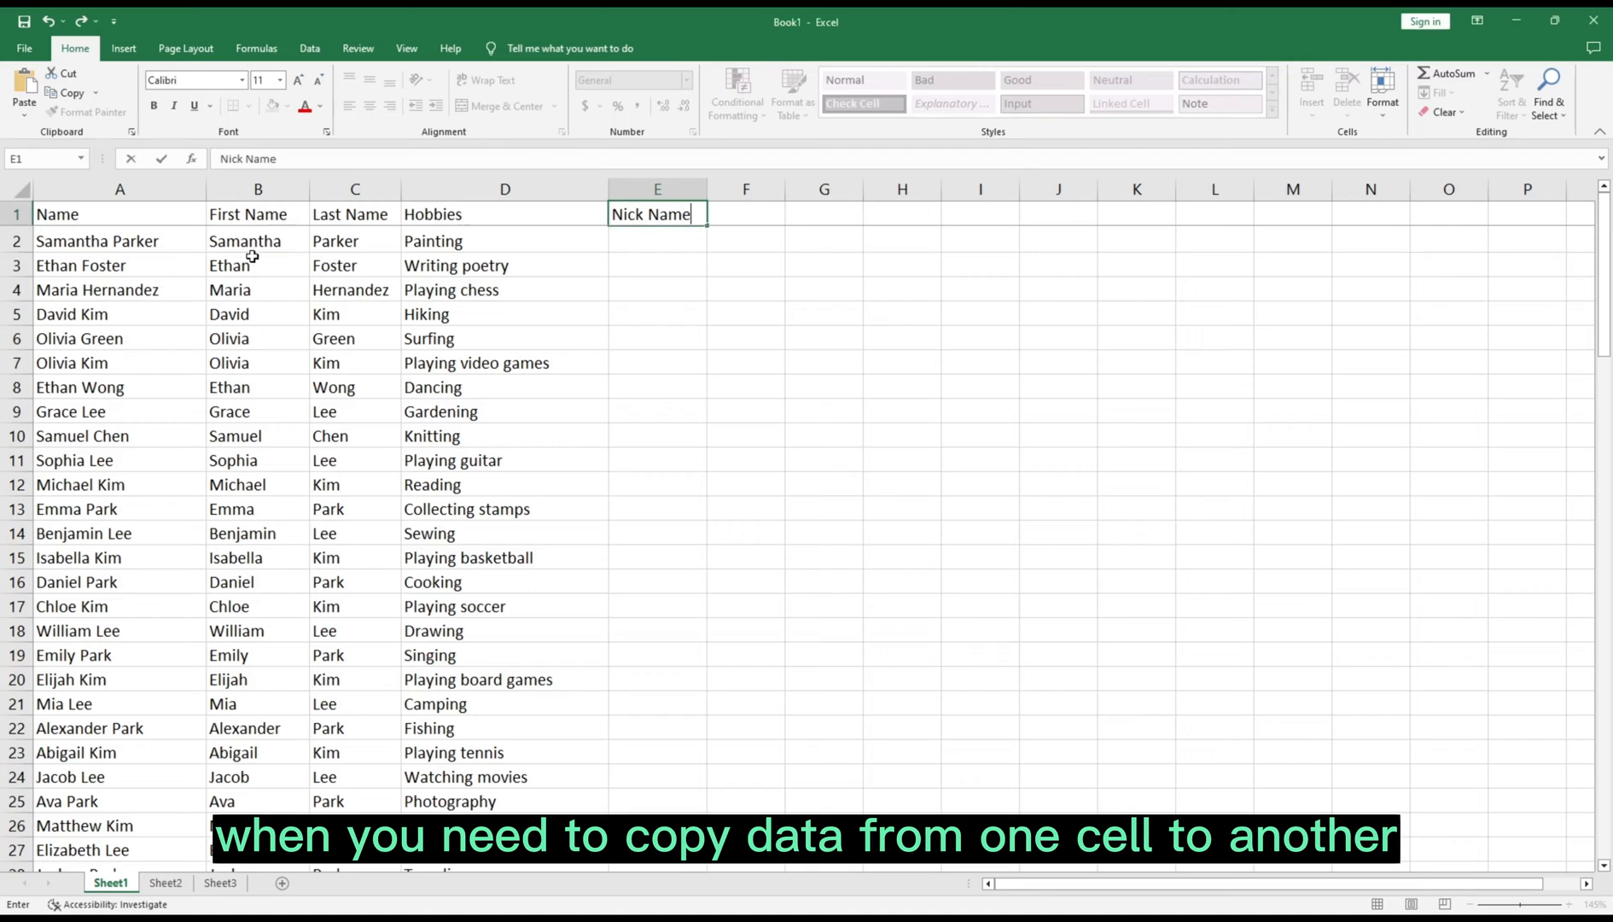
Step: Copy the first names from column B, starting at B2, into the Nick Name column starting at cell E2
left_click_drag(252, 243, 252, 828)
key("ctrl+c")
left_click(657, 240)
key("ctrl+v")
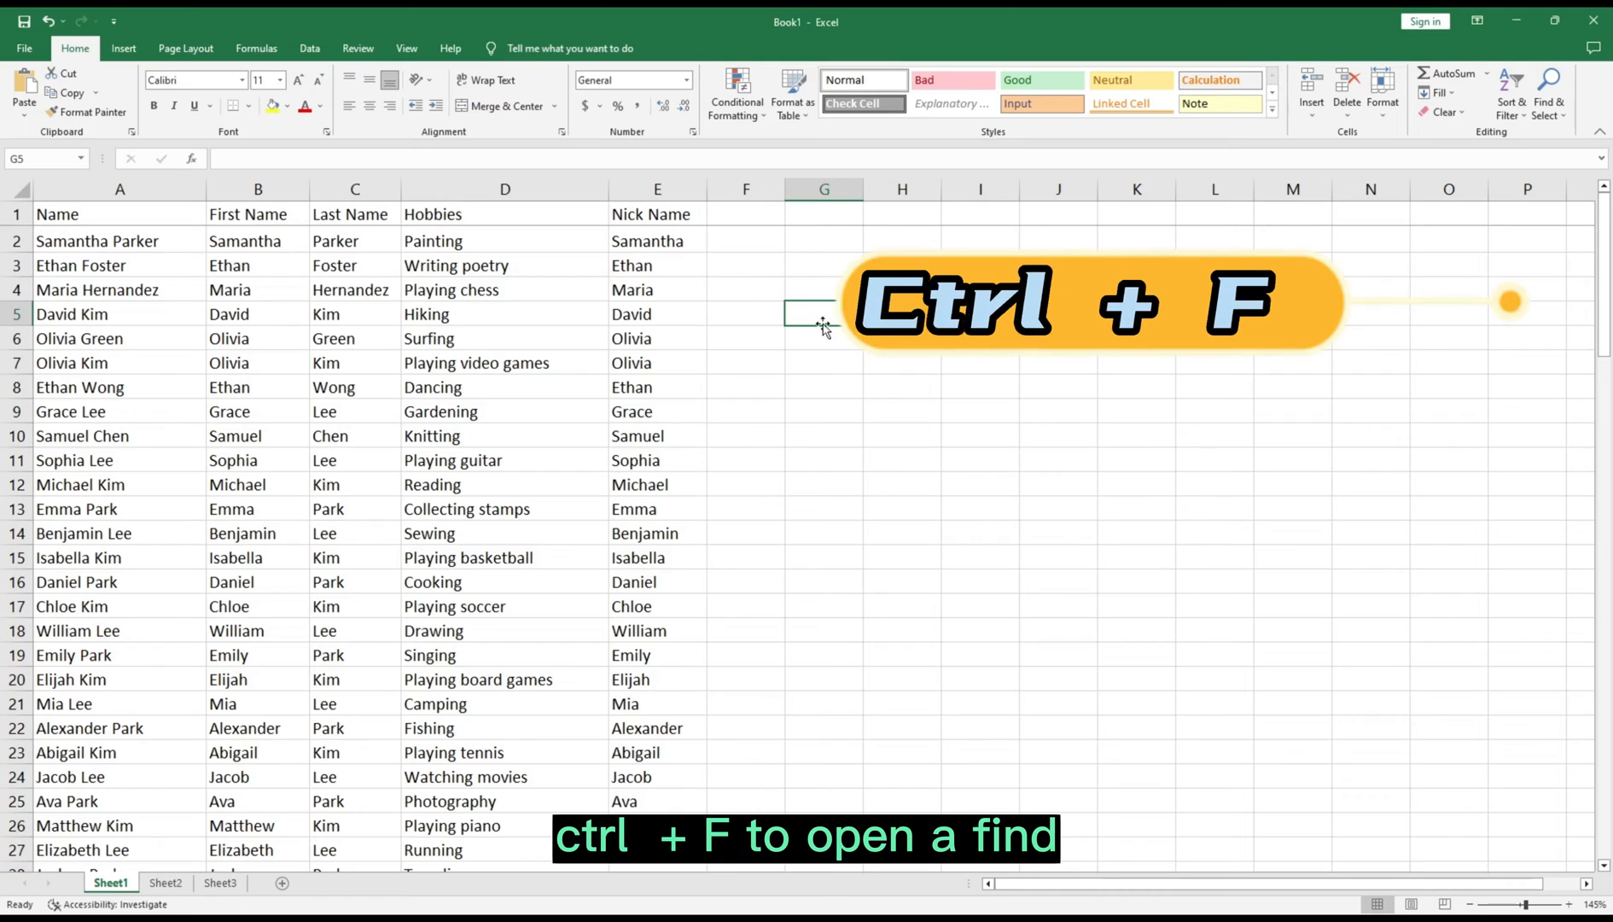
Step: Search the sheet for the first name listed in row 21 and go to the next match
key("ctrl+f")
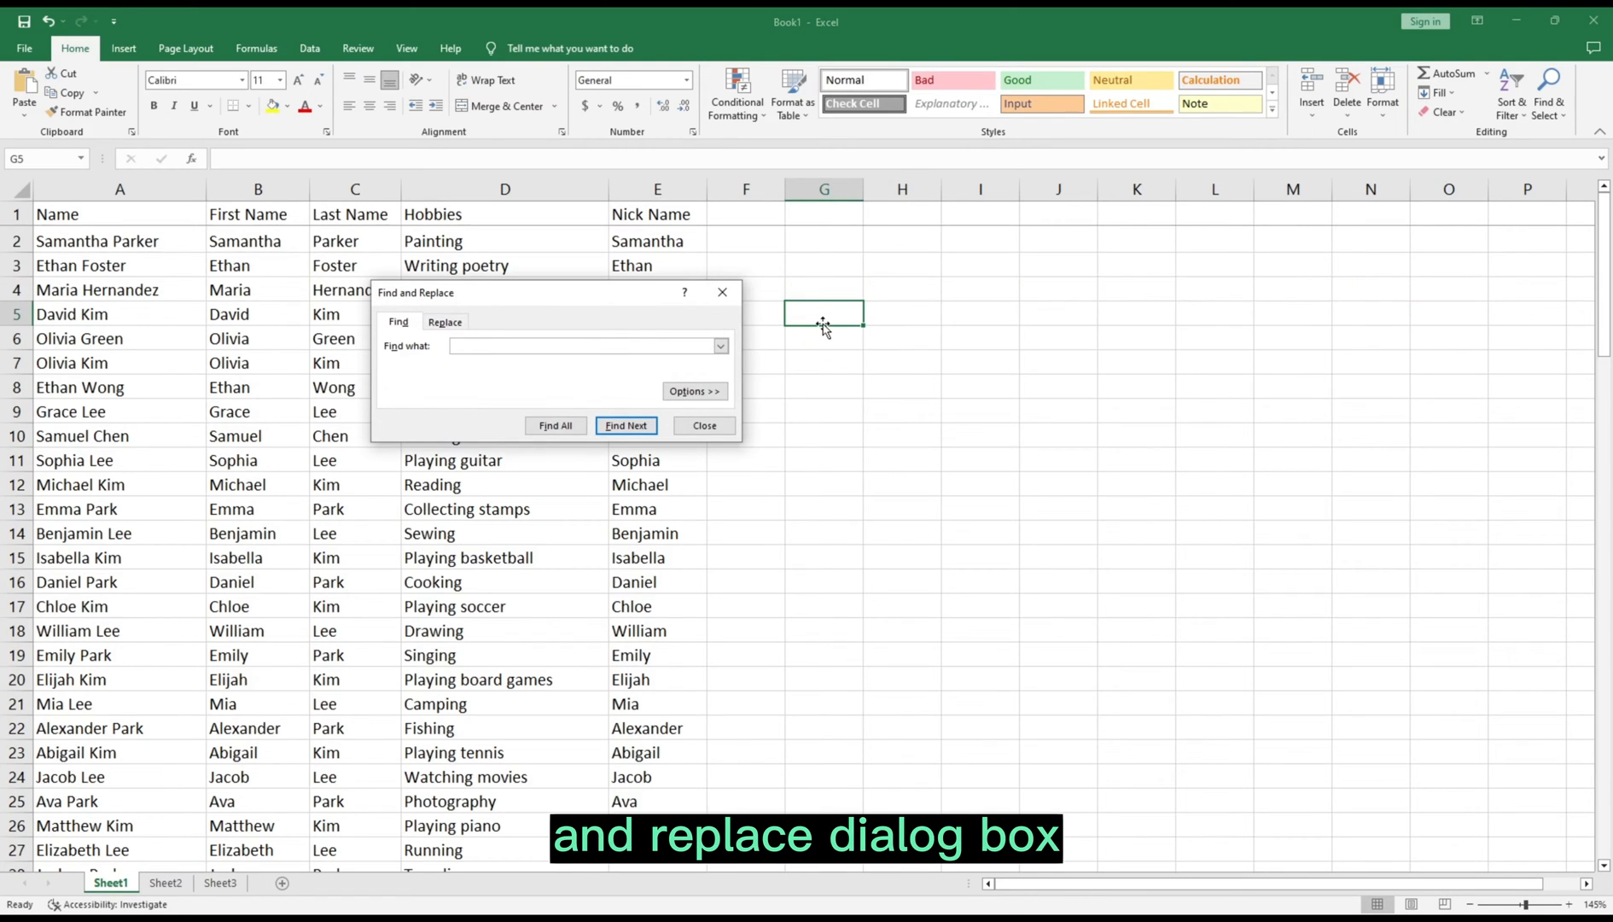
type("Mia")
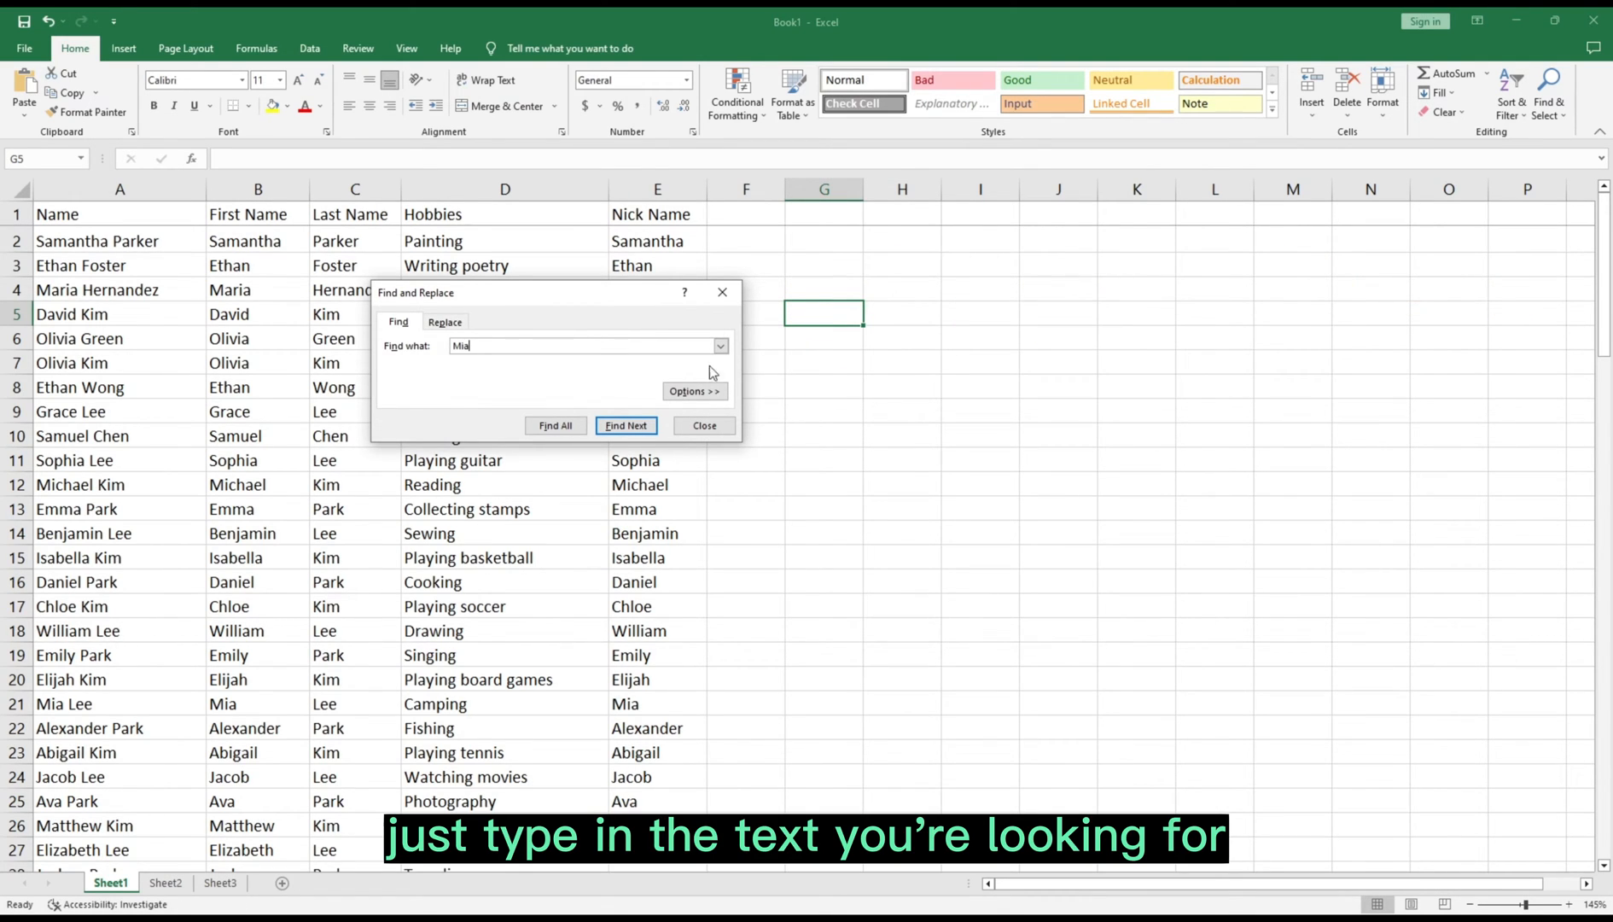
left_click(627, 425)
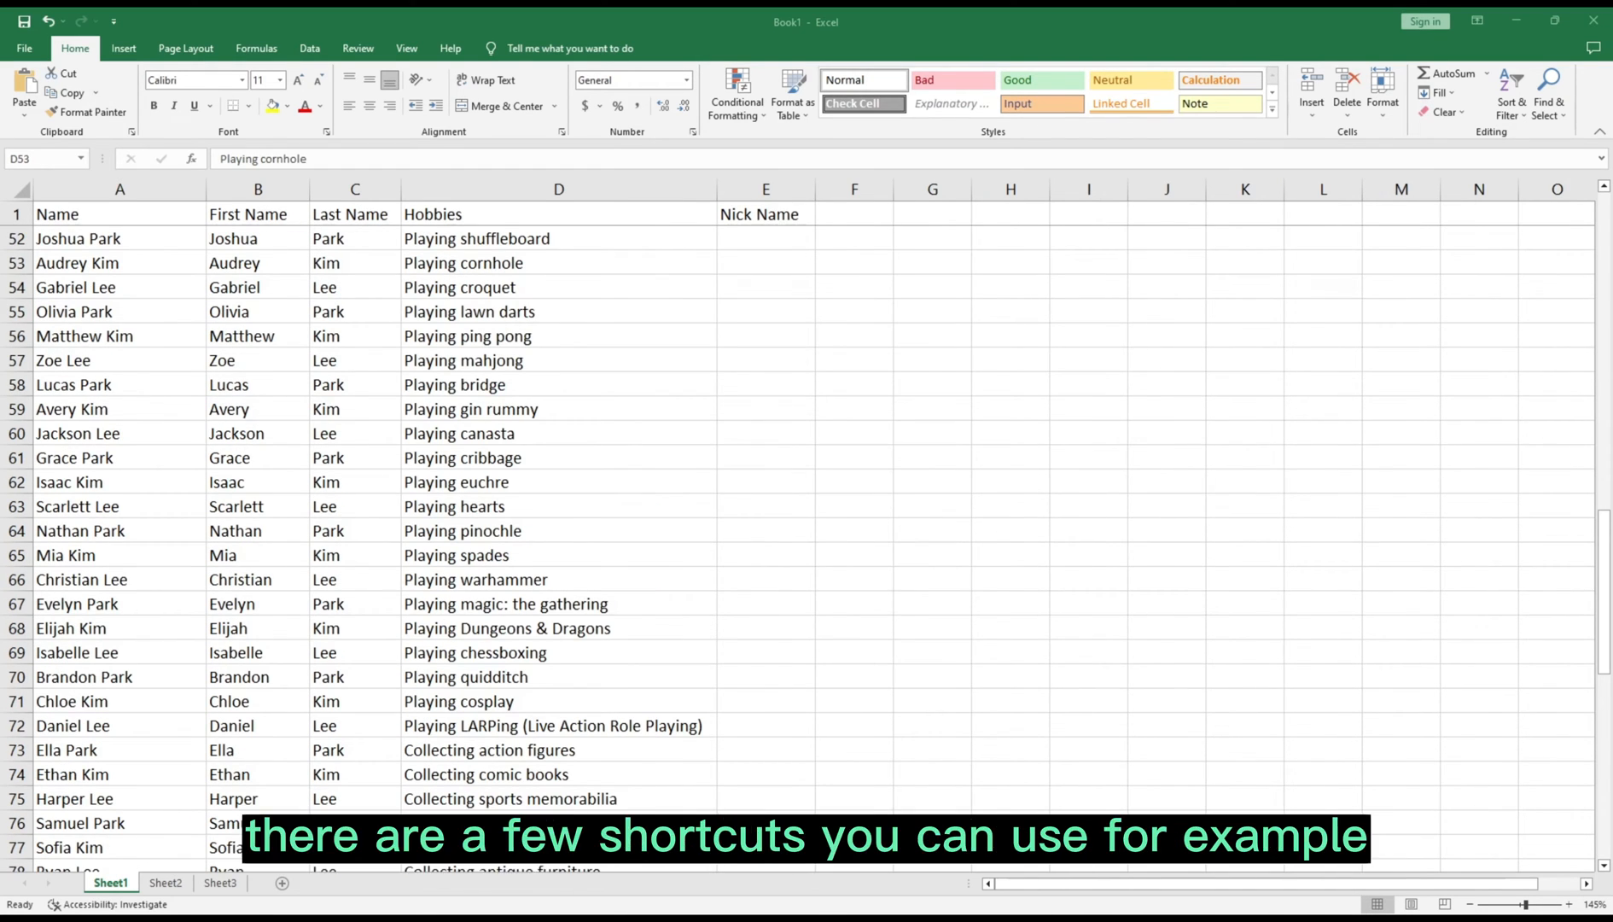
Step: Format the hobby "Playing gin rummy" in cell D59 as bold, italic and underlined
left_click(553, 411)
key("ctrl+b")
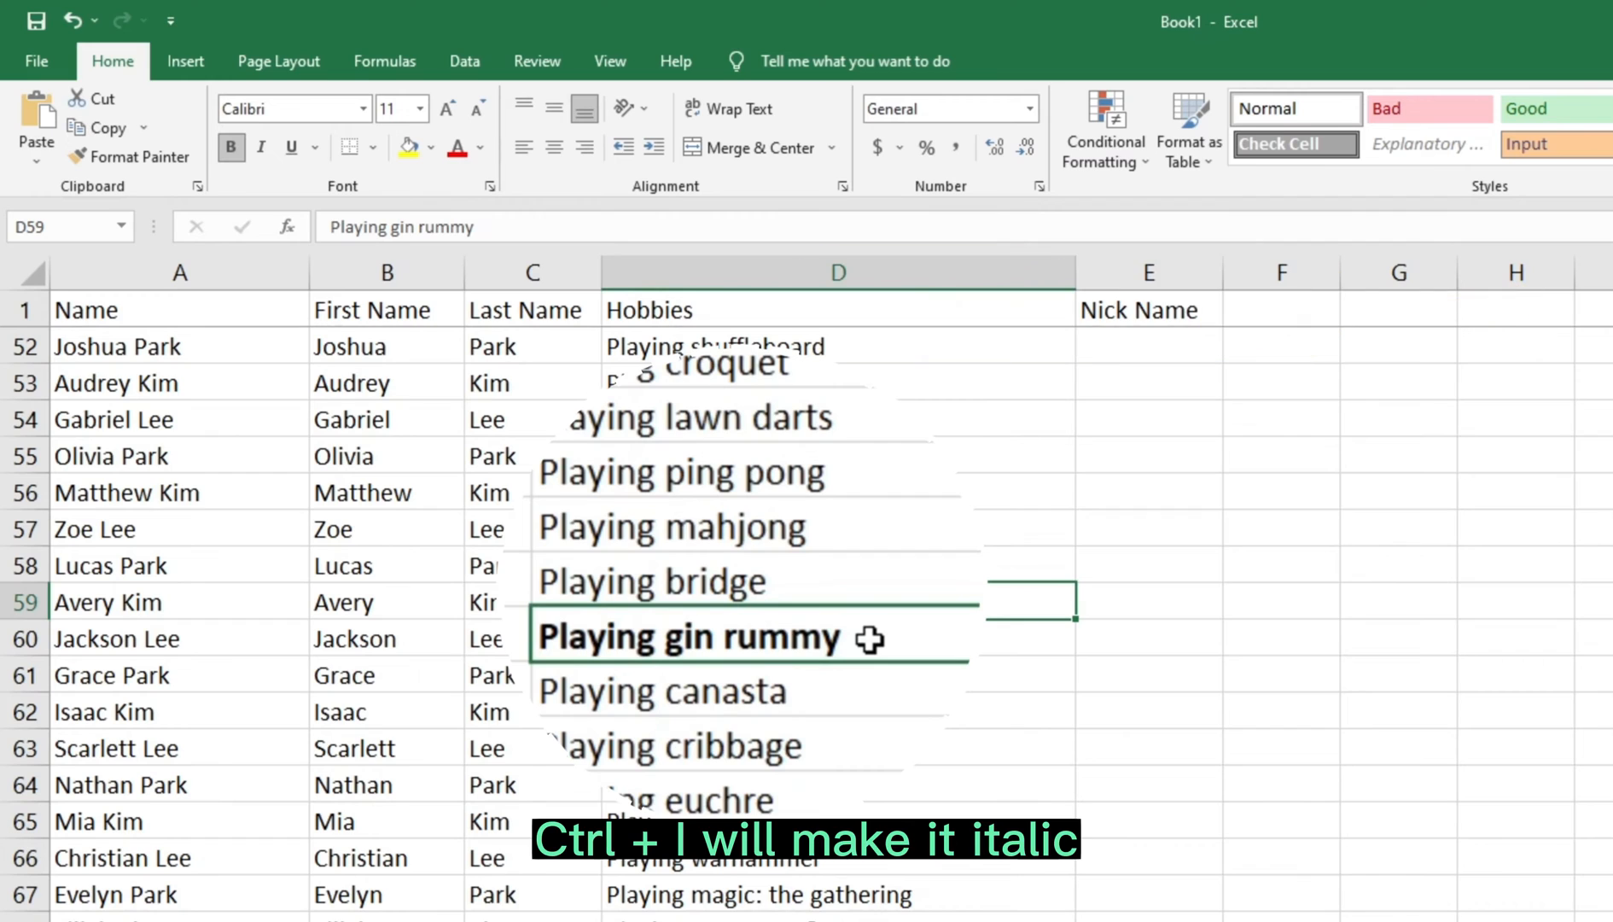
key("ctrl+i")
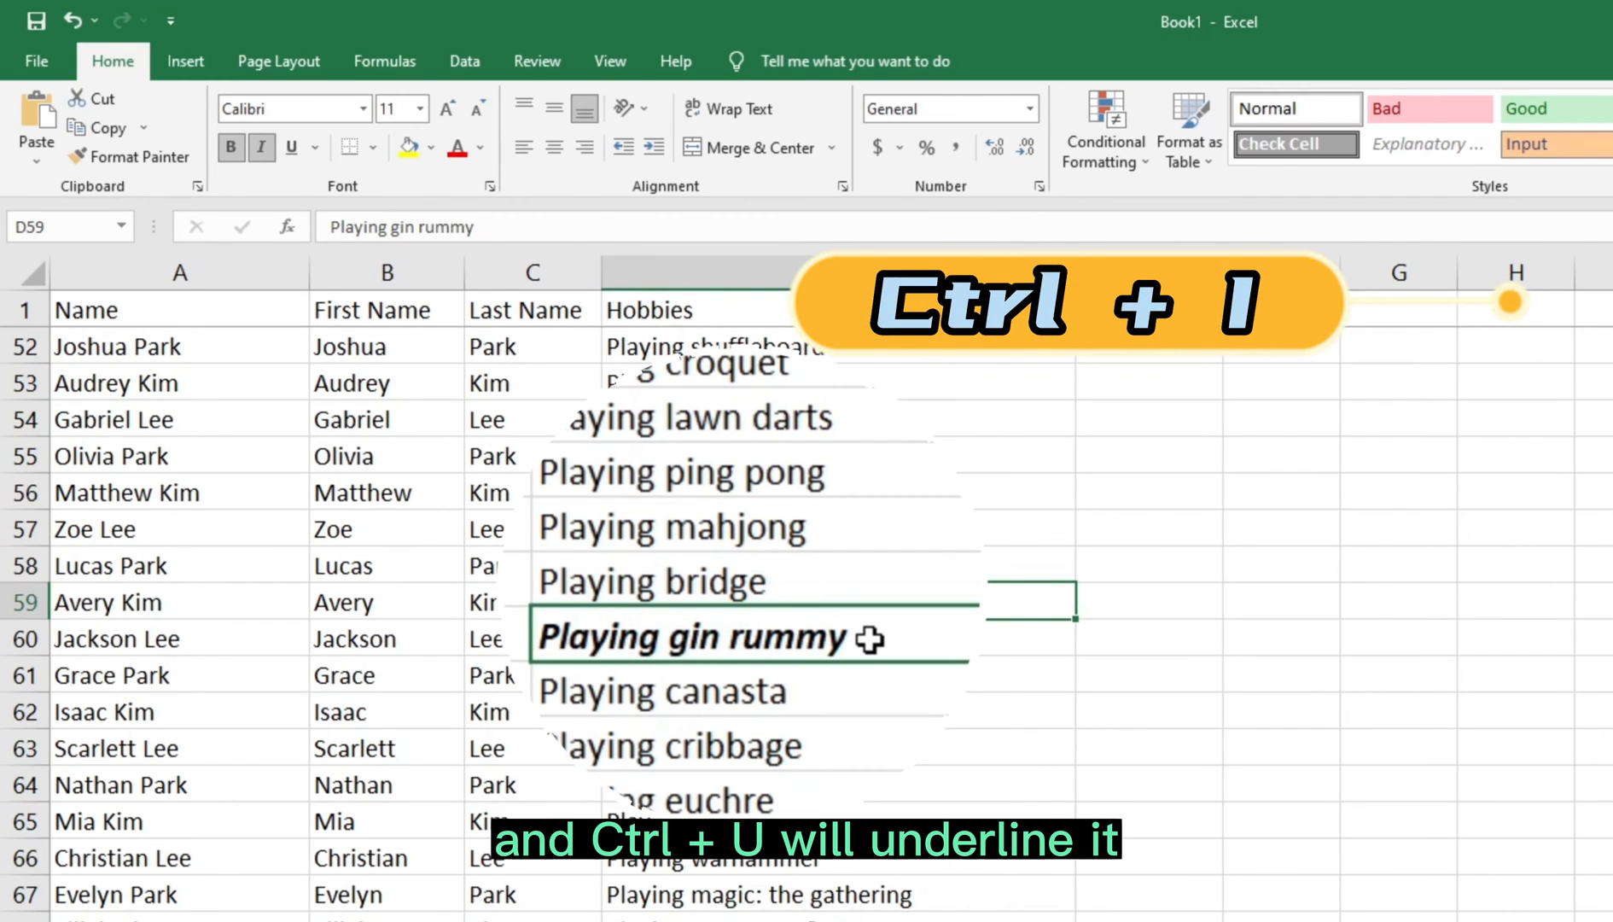
key("ctrl+u")
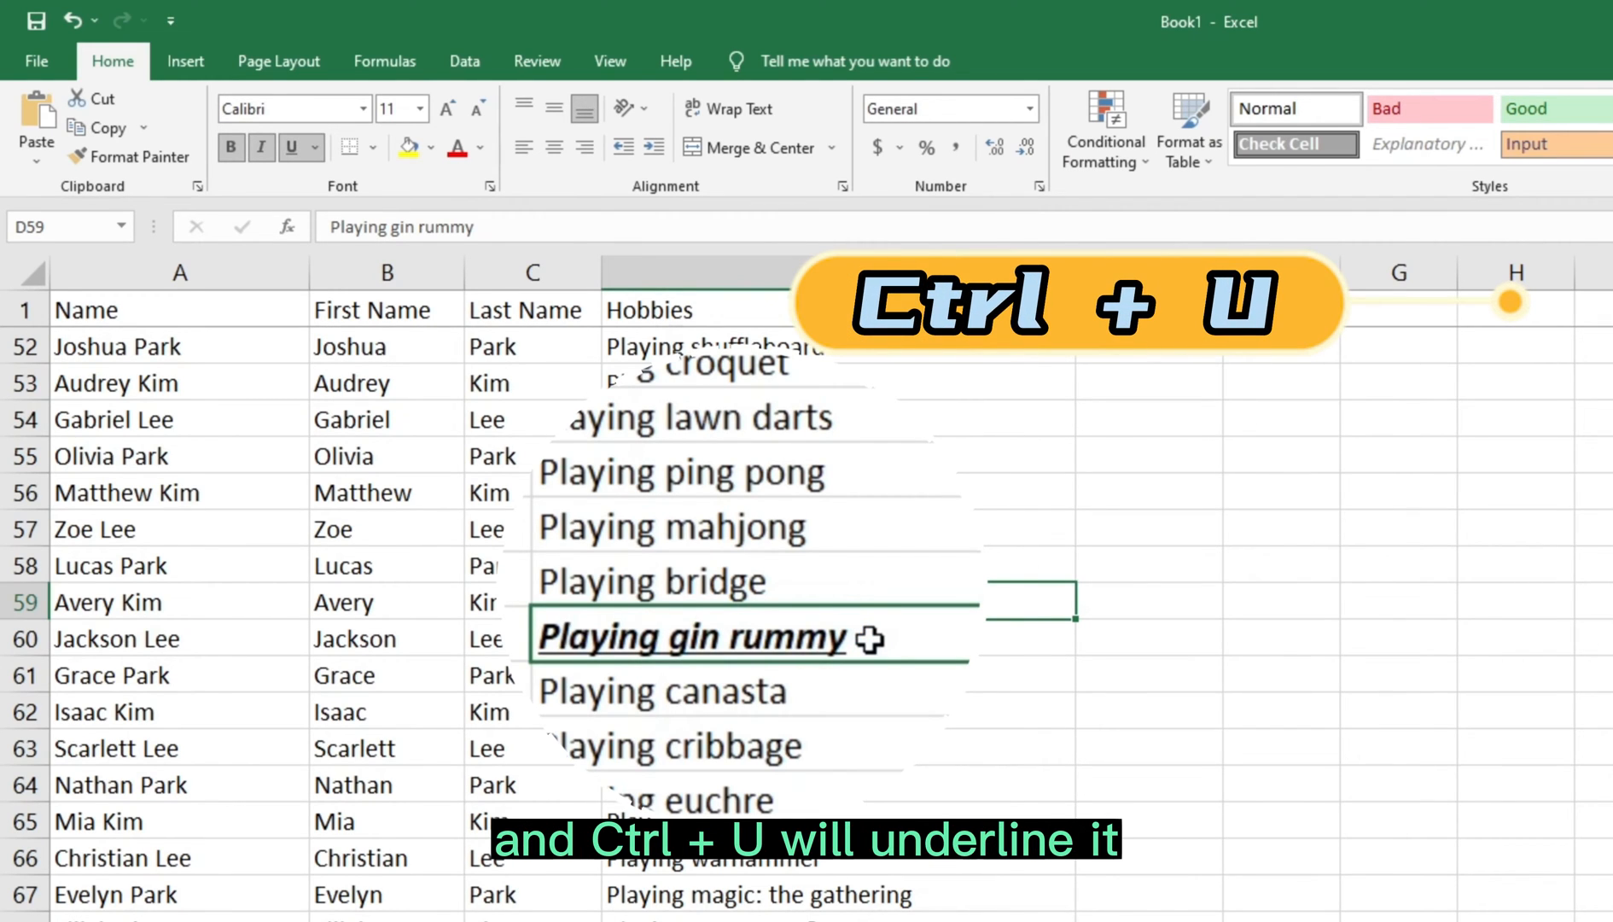